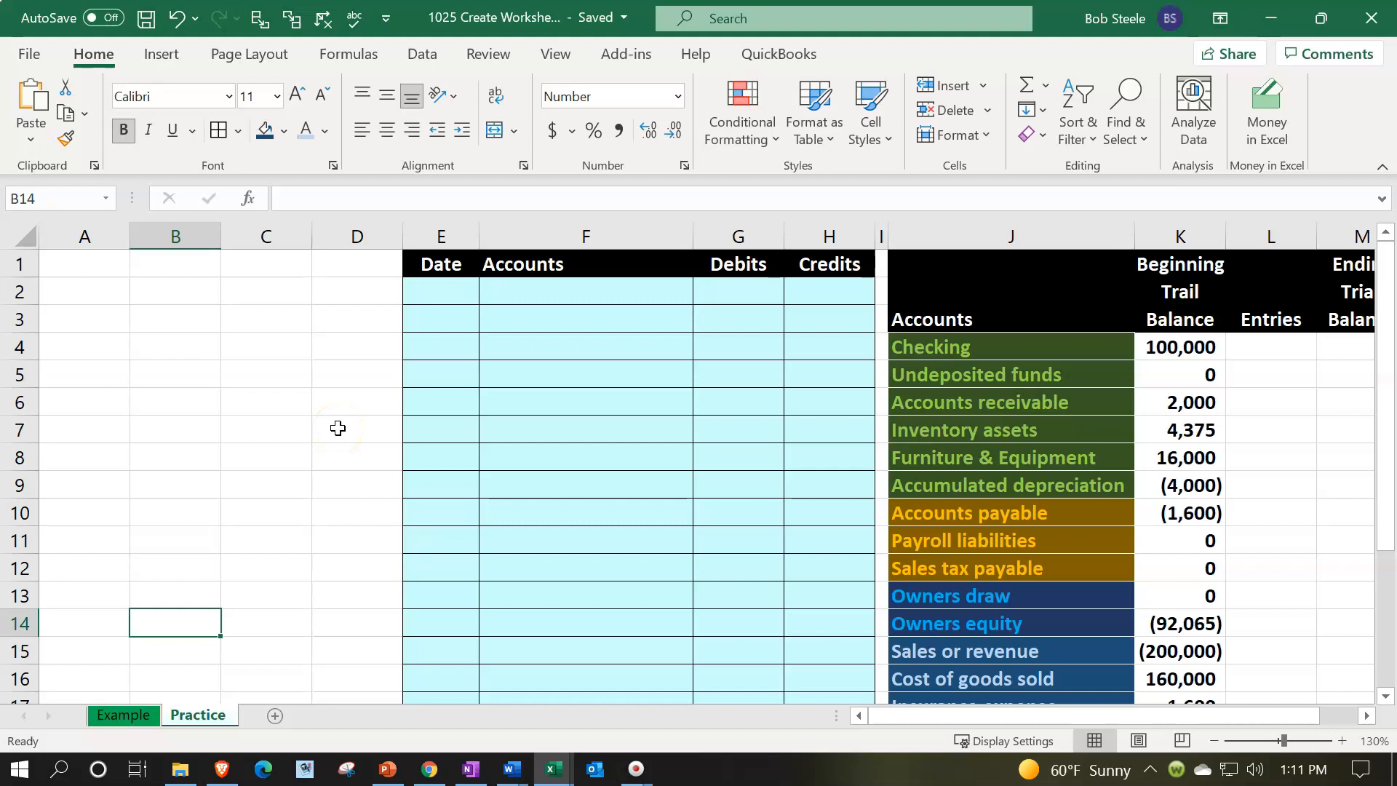
Compare the Example sheet's journal and trial balance layout with the Practice sheet
{"action": "left_click", "coordinate": [460, 409]}
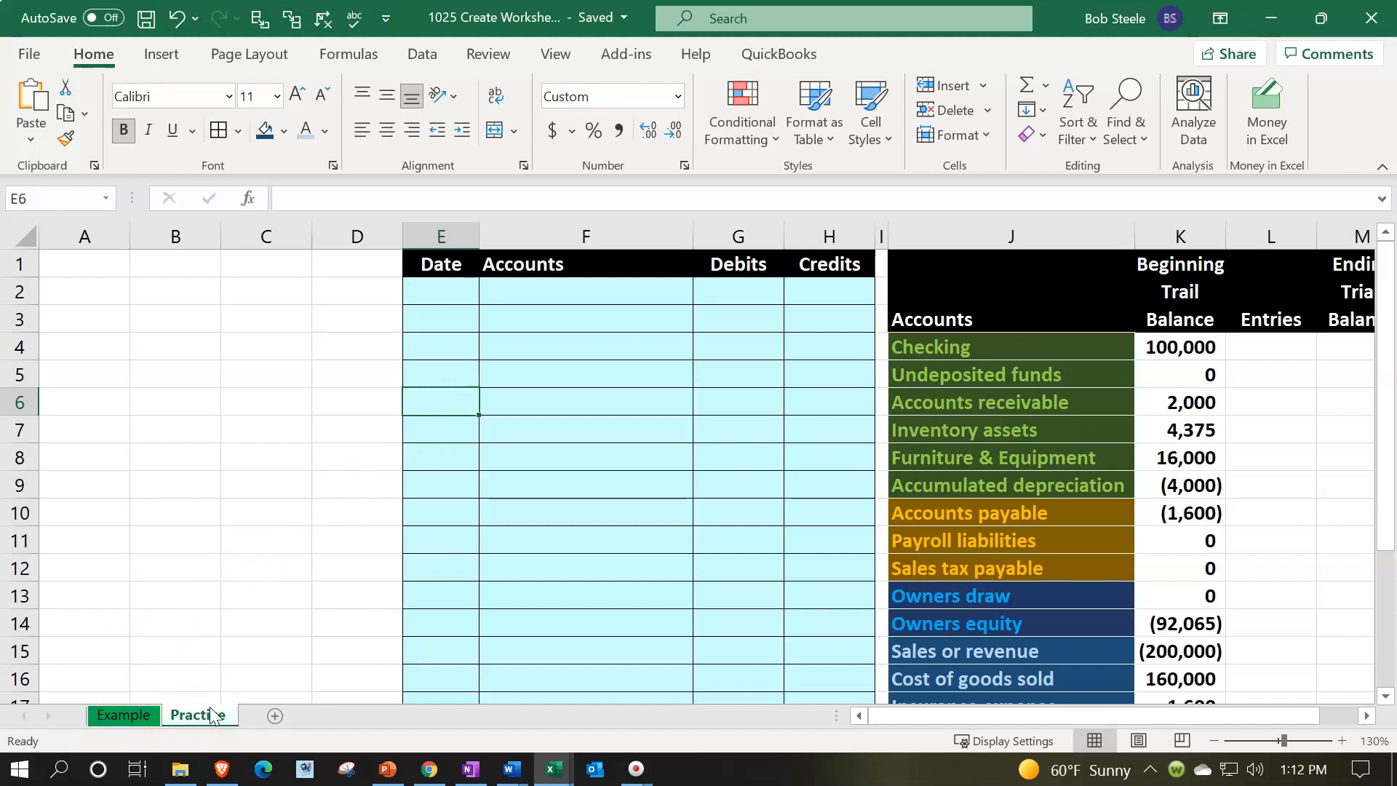
{"action": "left_click", "coordinate": [129, 720]}
{"action": "left_click", "coordinate": [143, 309]}
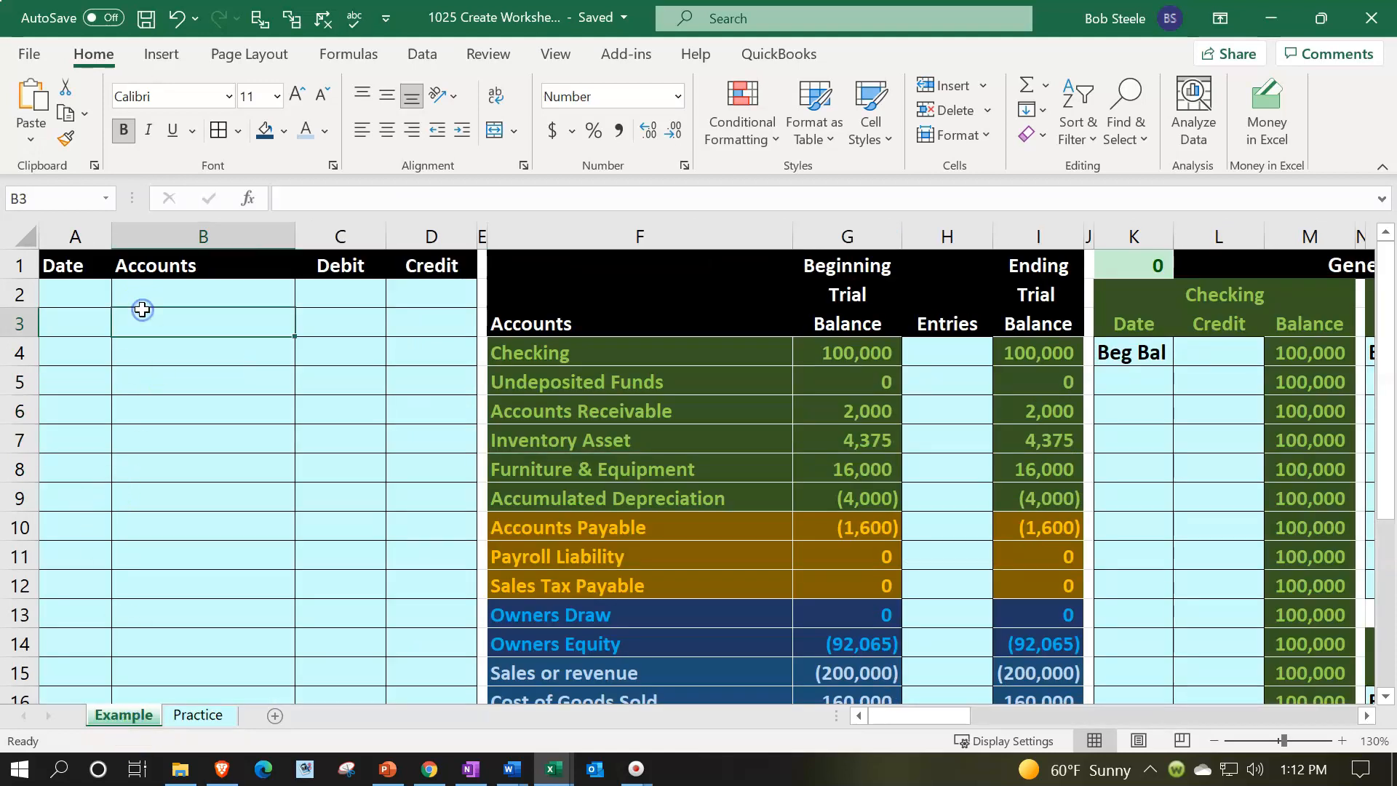
{"action": "key", "text": "Left"}
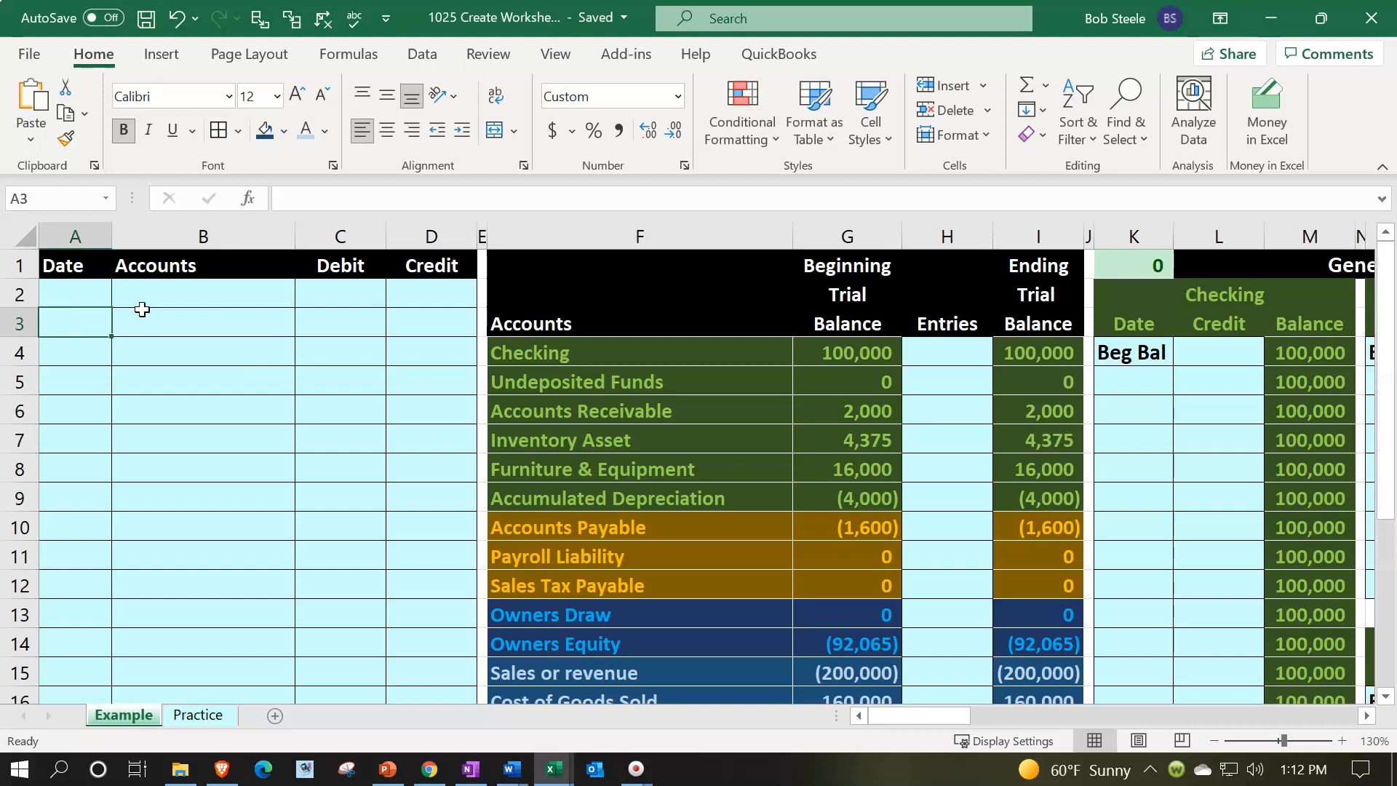
{"action": "key", "text": "Right"}
{"action": "key", "text": "Right"}
{"action": "key", "text": "Right"}
{"action": "key", "text": "Right"}
{"action": "key", "text": "Right"}
{"action": "key", "text": "Right"}
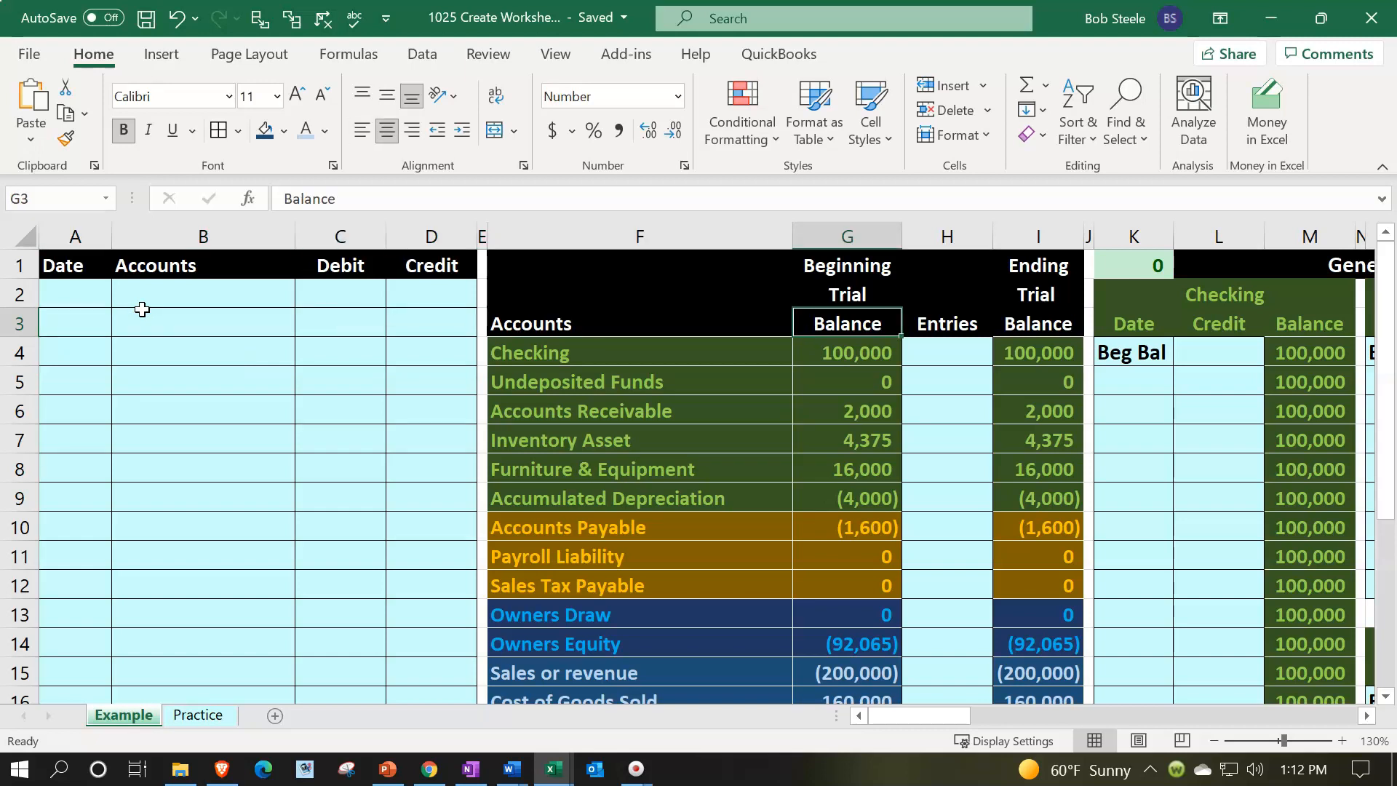
{"action": "key", "text": "Right"}
{"action": "key", "text": "Right"}
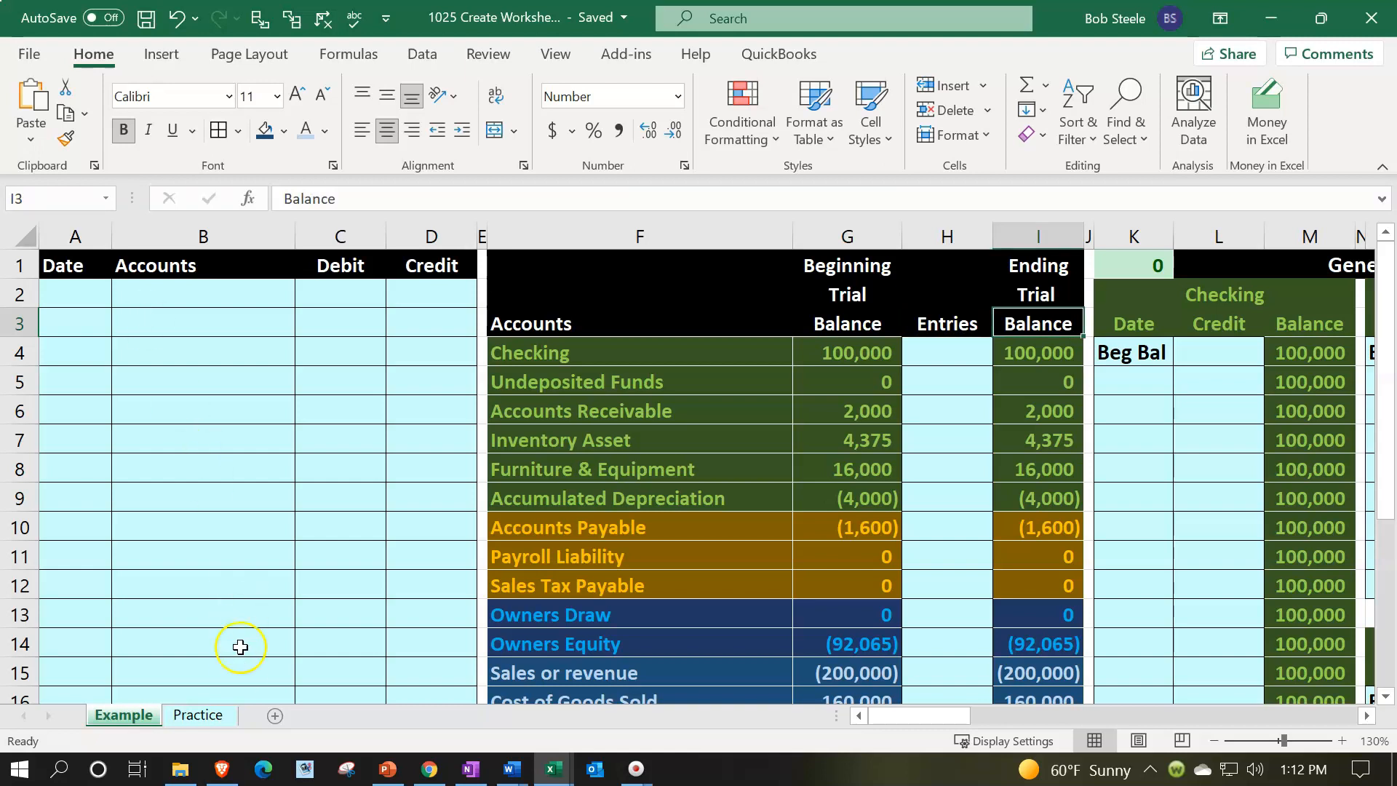
{"action": "left_click", "coordinate": [204, 715]}
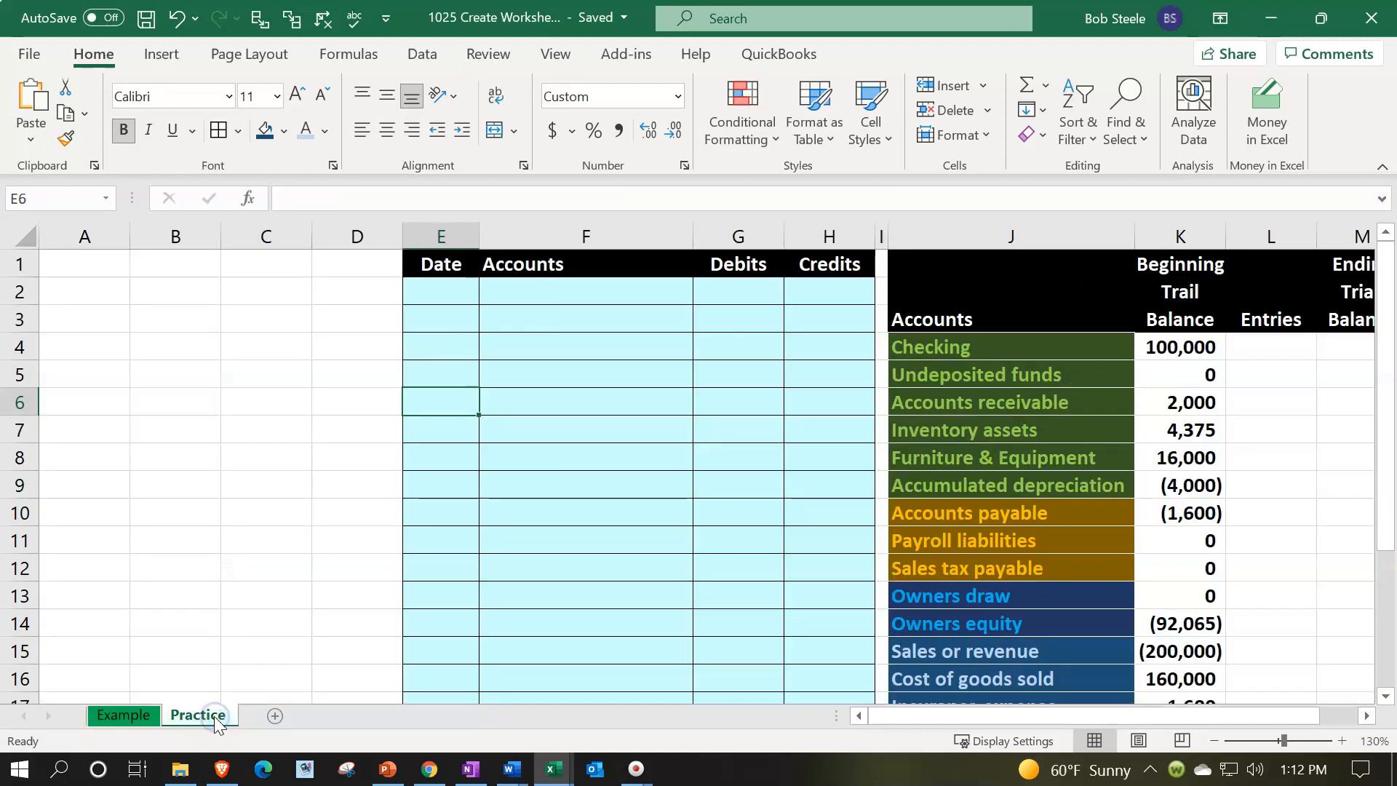
Delete the empty columns A through D on the Practice sheet so the journal starts in column A
{"action": "left_click", "coordinate": [244, 482]}
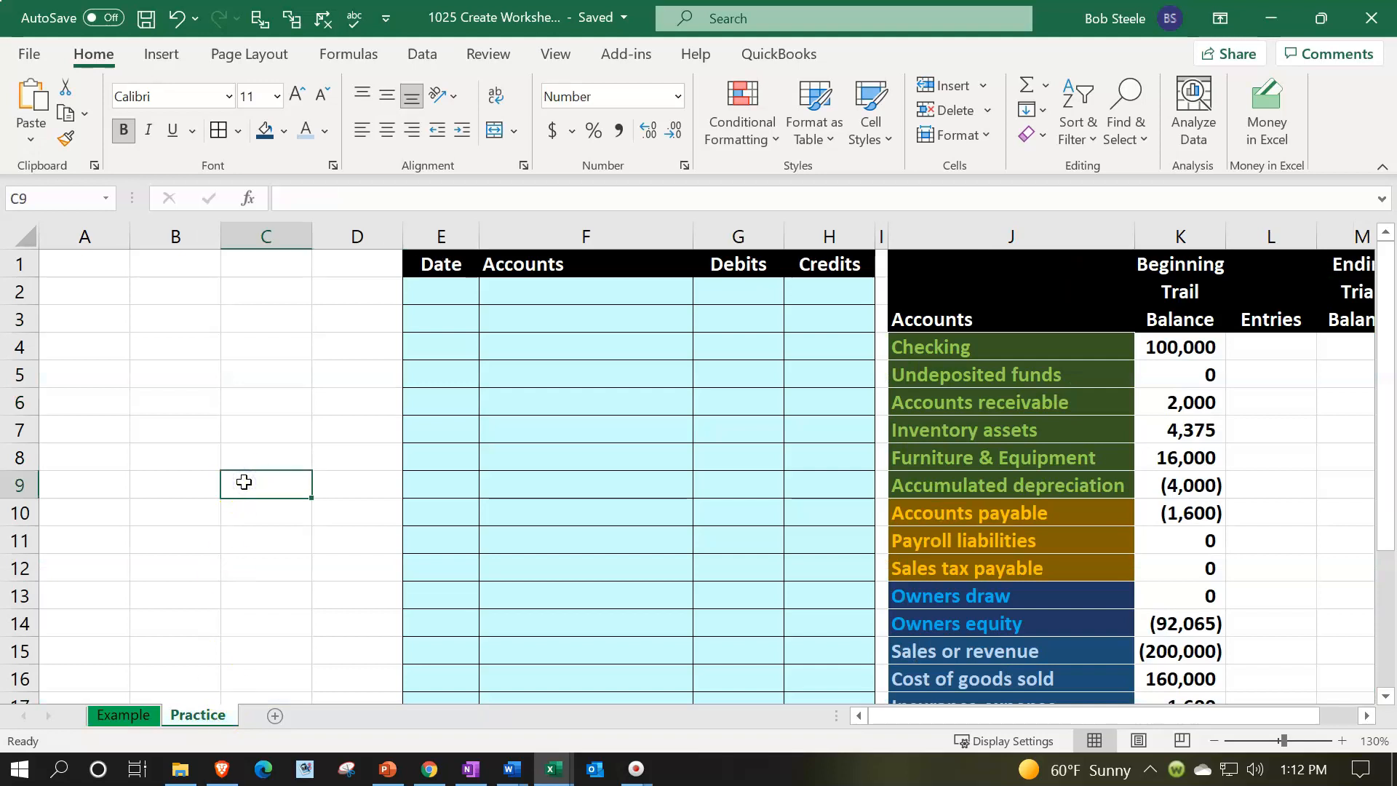
{"action": "left_click", "coordinate": [429, 267]}
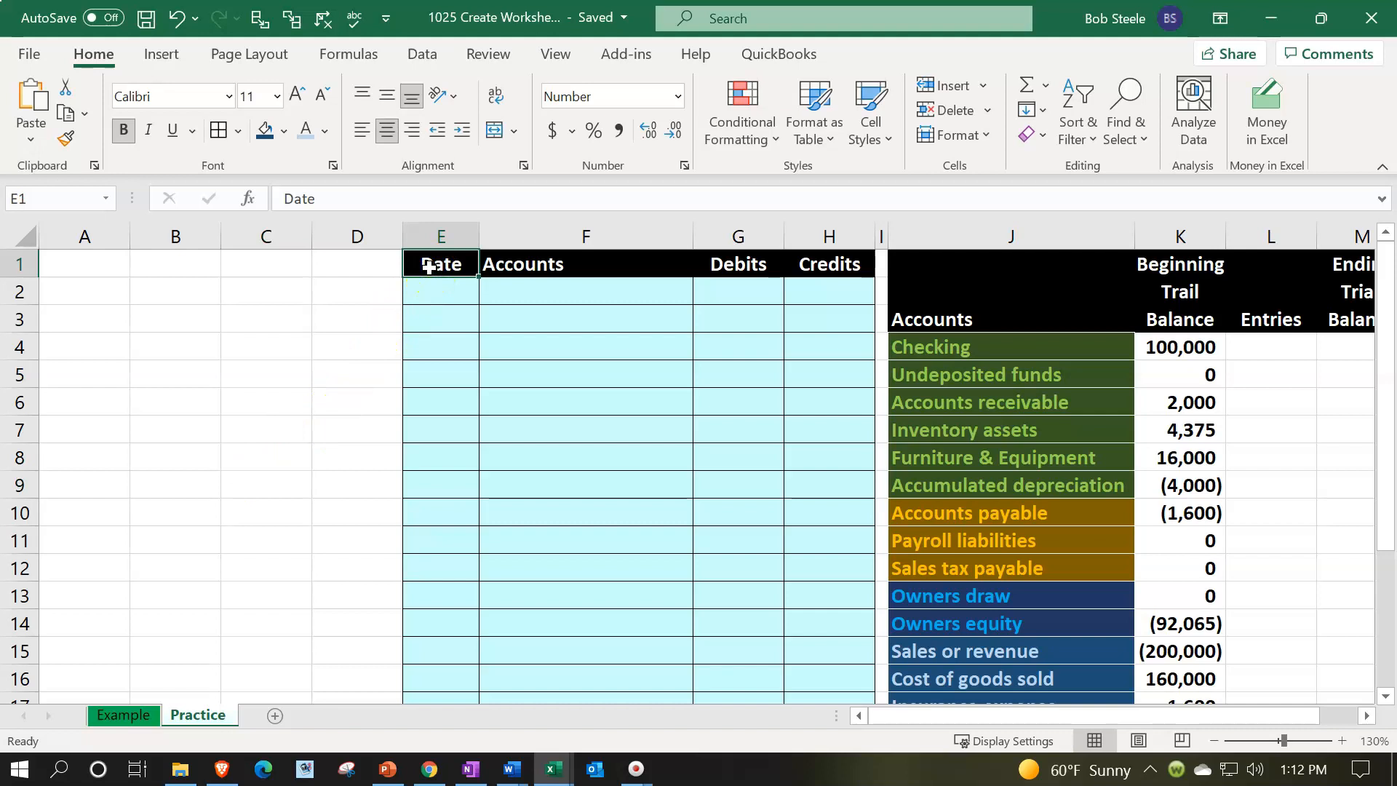
{"action": "key", "text": "Left"}
{"action": "key", "text": "Left"}
{"action": "key", "text": "Left"}
{"action": "key", "text": "Left"}
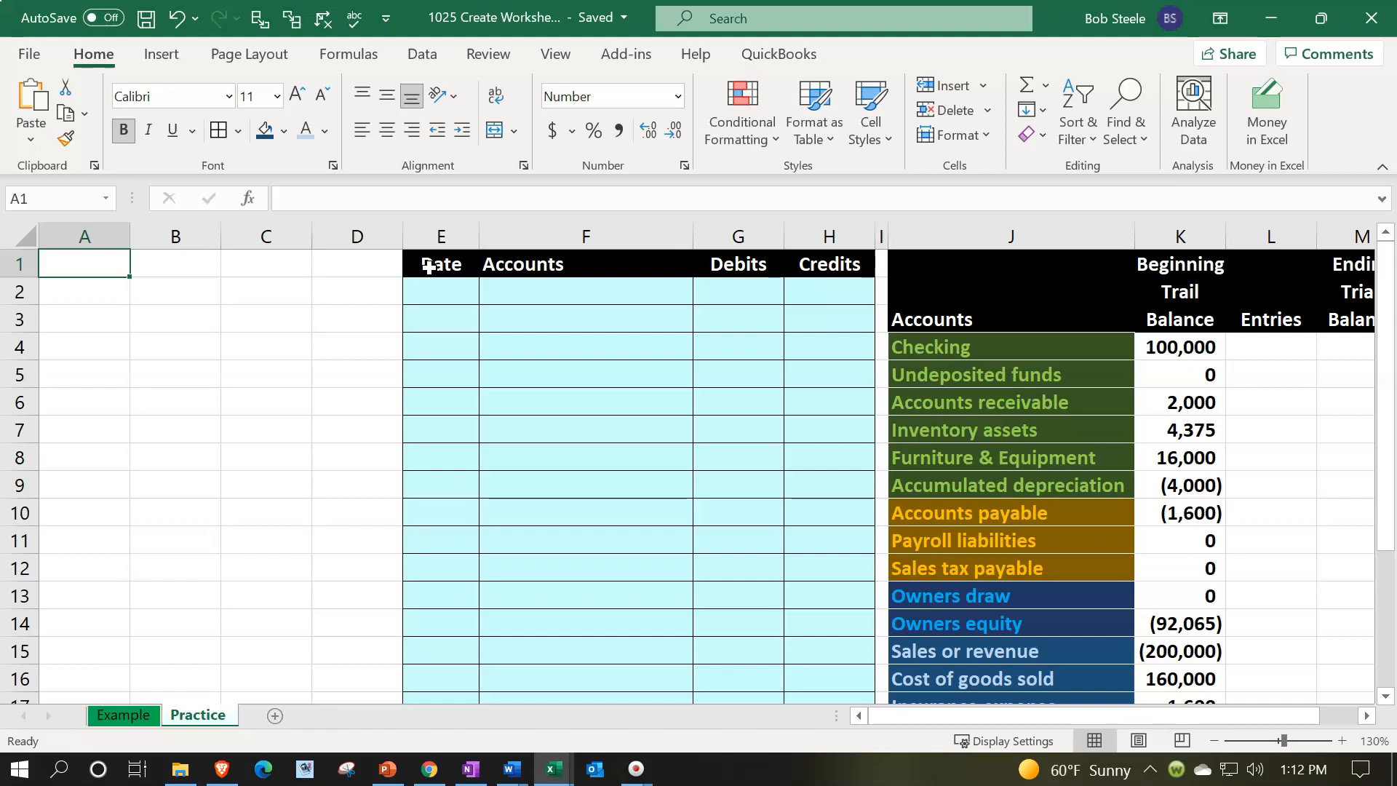
{"action": "left_click", "coordinate": [89, 234]}
{"action": "left_click_drag", "start_coordinate": [88, 236], "coordinate": [325, 237]}
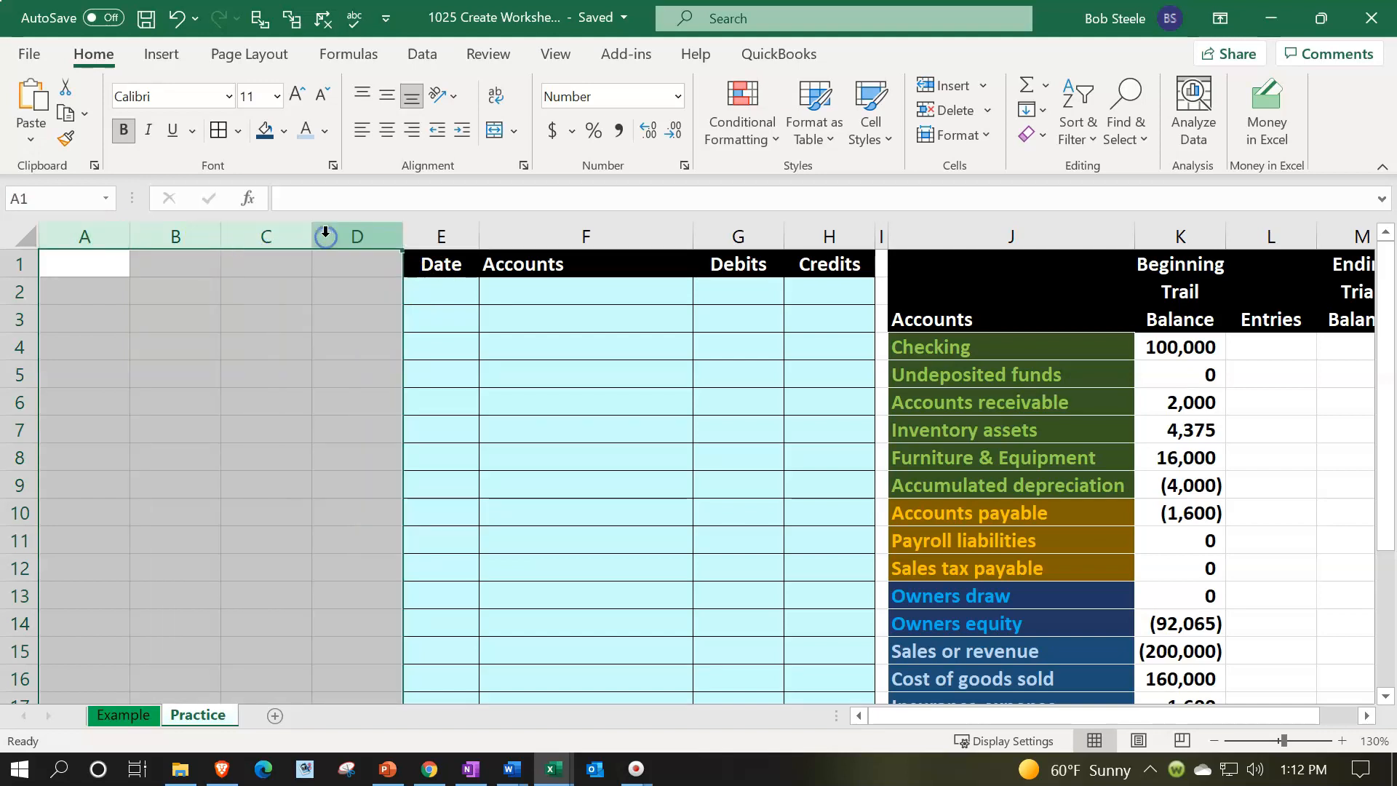
{"action": "right_click", "coordinate": [275, 357]}
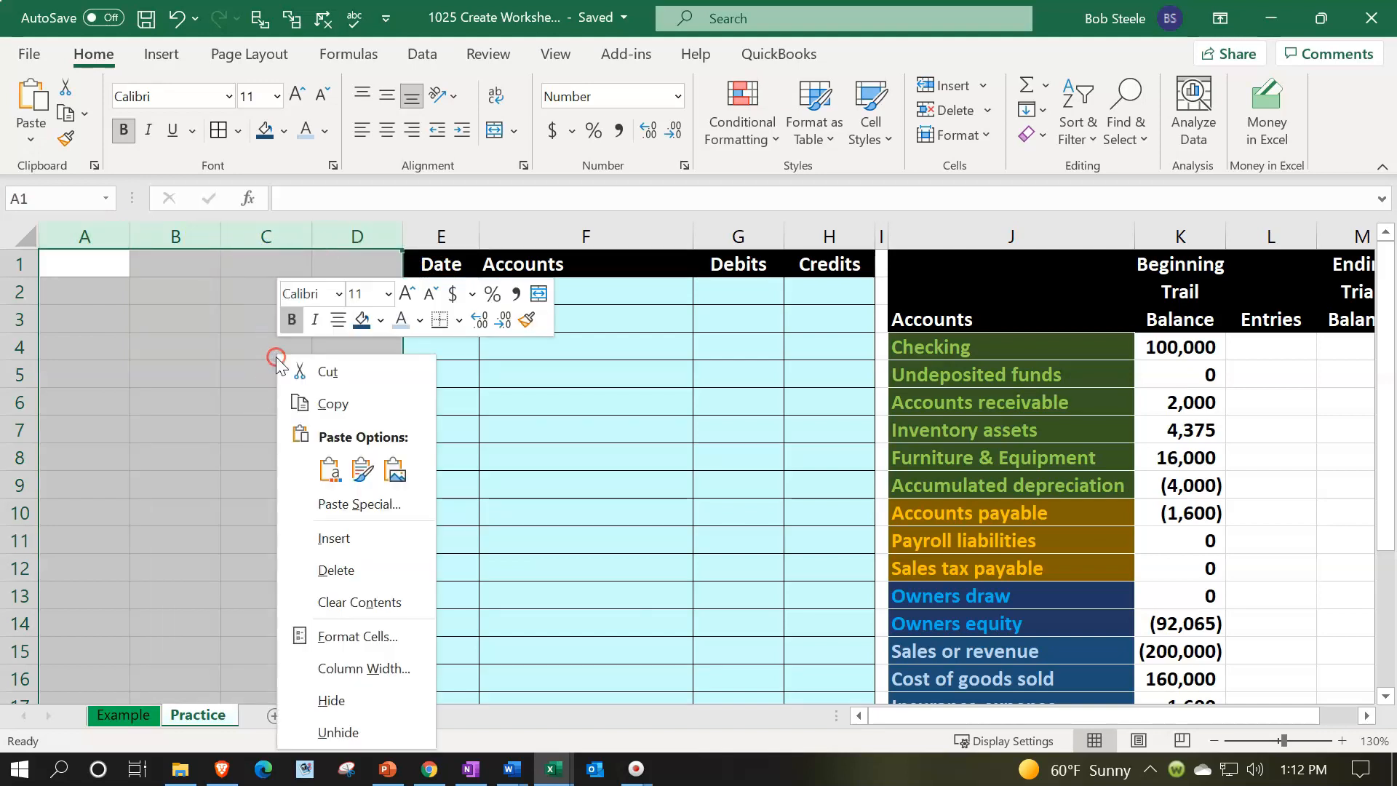
{"action": "left_click", "coordinate": [322, 570]}
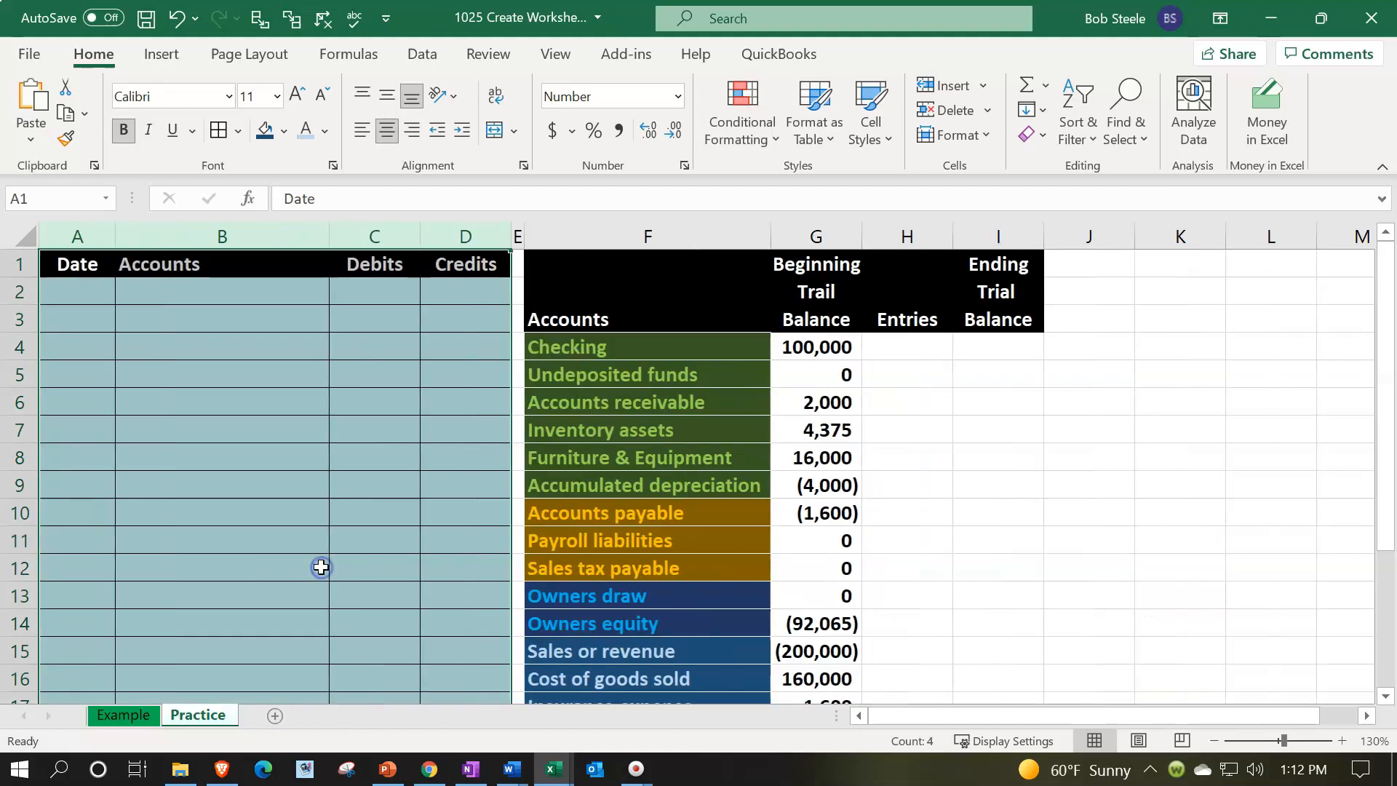
Review the trial balance account names and beginning balances in columns F and G
{"action": "left_click", "coordinate": [321, 566]}
{"action": "left_click", "coordinate": [84, 238]}
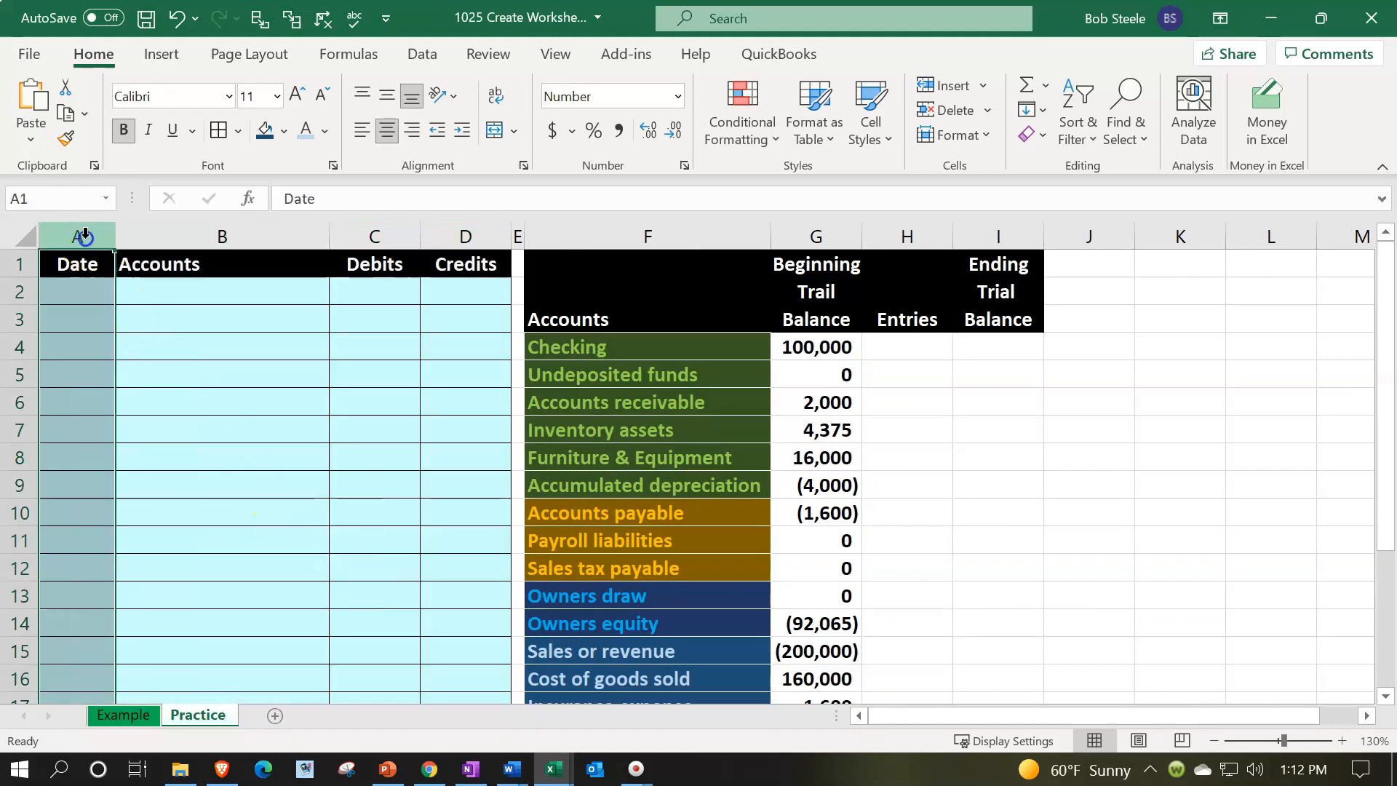
{"action": "left_click", "coordinate": [78, 265]}
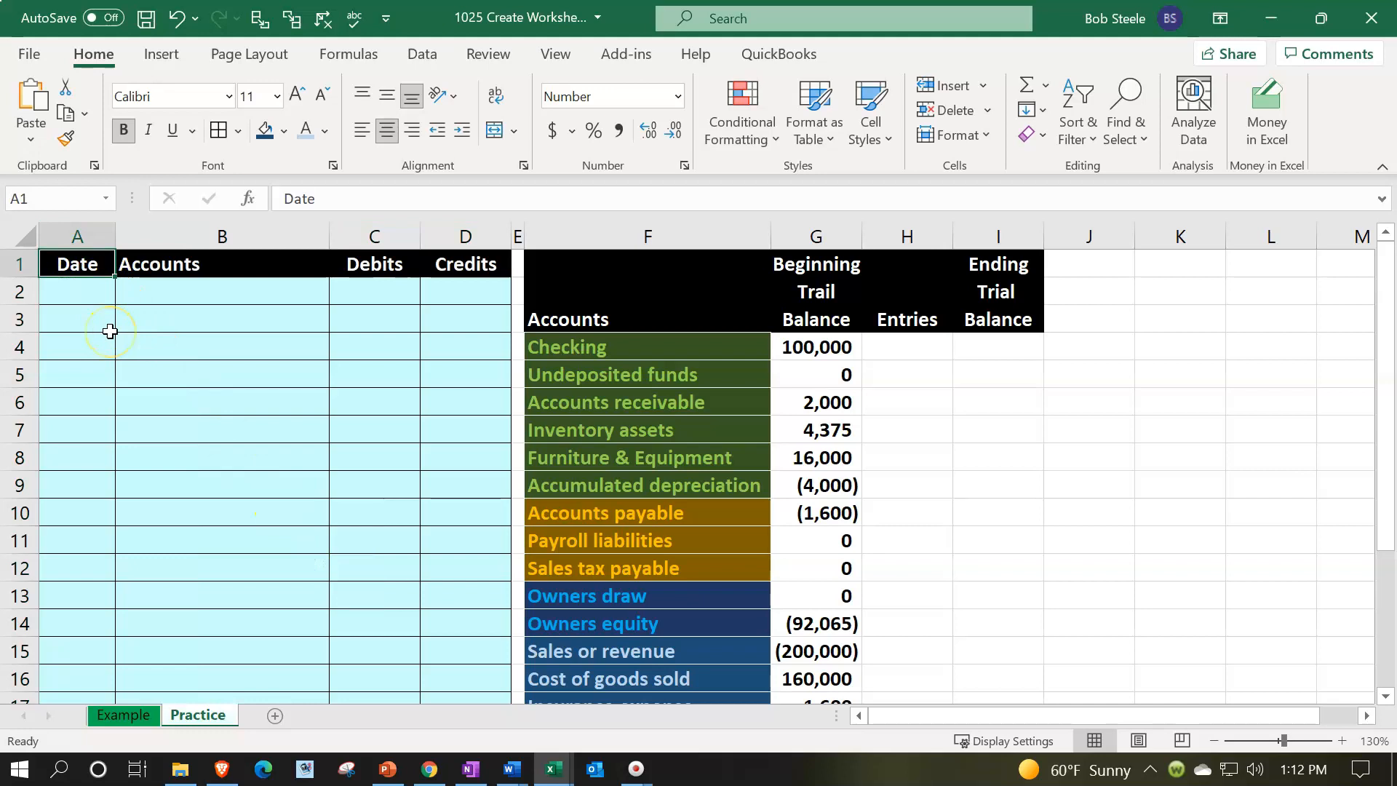
{"action": "key", "text": "Right"}
{"action": "key", "text": "Right"}
{"action": "key", "text": "Right"}
{"action": "key", "text": "Right"}
{"action": "key", "text": "Right"}
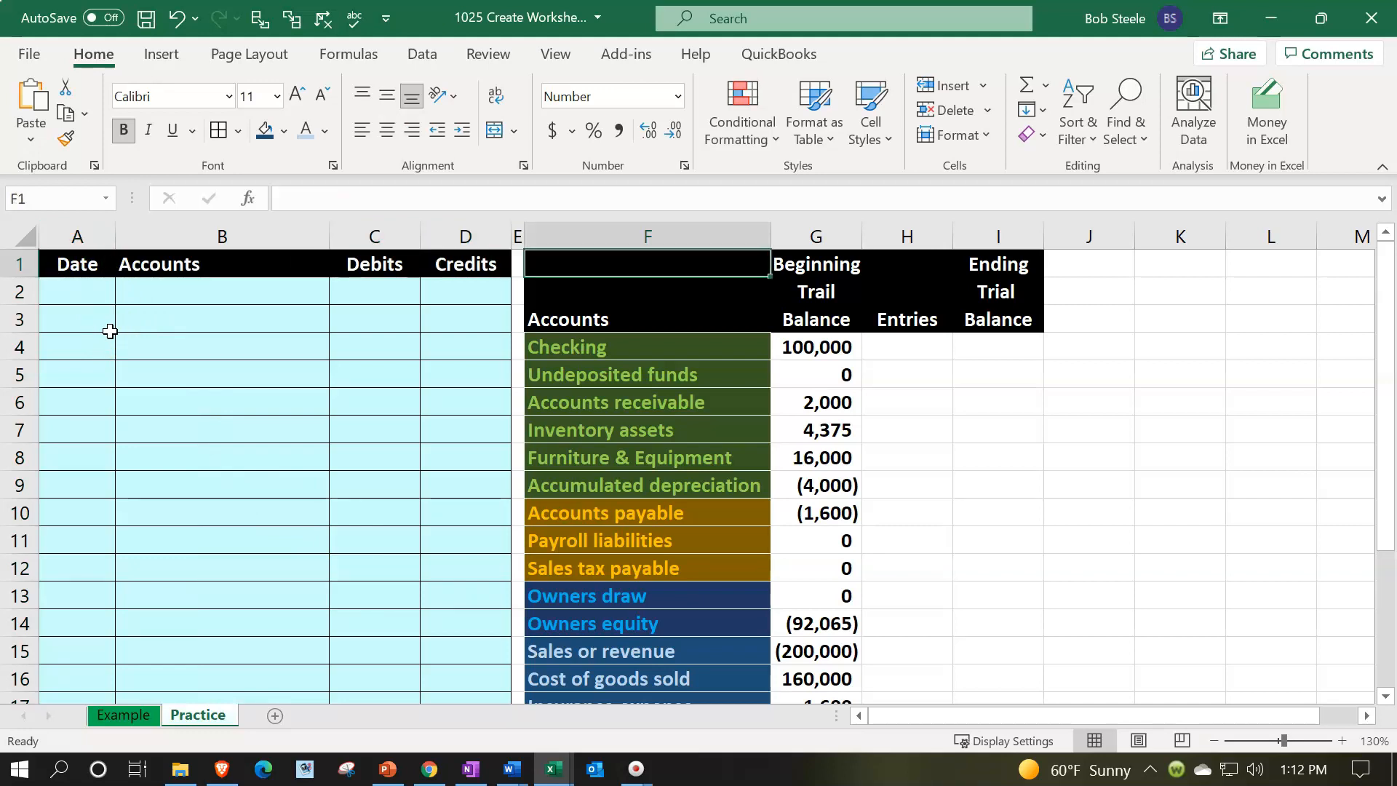
{"action": "left_click_drag", "start_coordinate": [659, 348], "coordinate": [668, 481]}
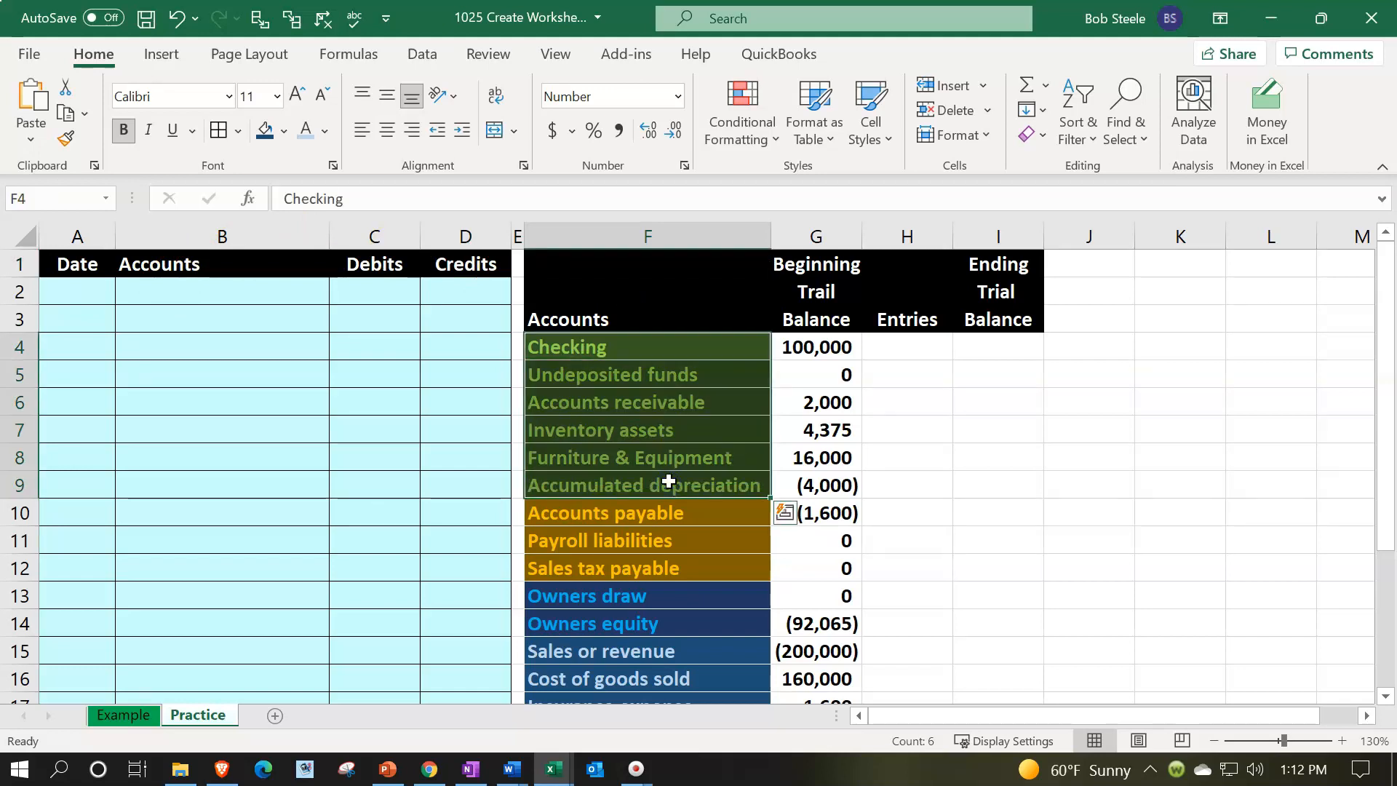
{"action": "scroll", "coordinate": [669, 481], "scroll_direction": "down", "scroll_amount": 1}
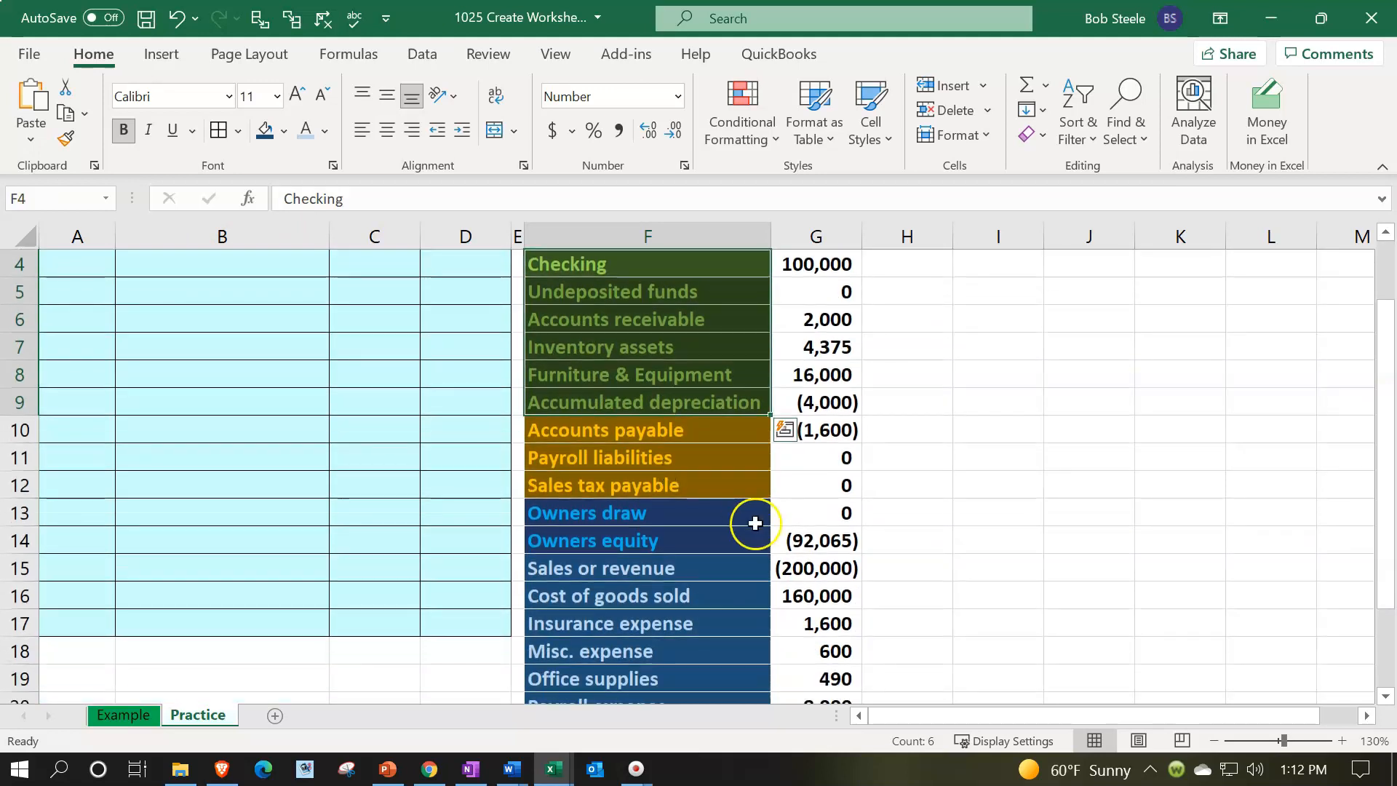
{"action": "left_click", "coordinate": [809, 539]}
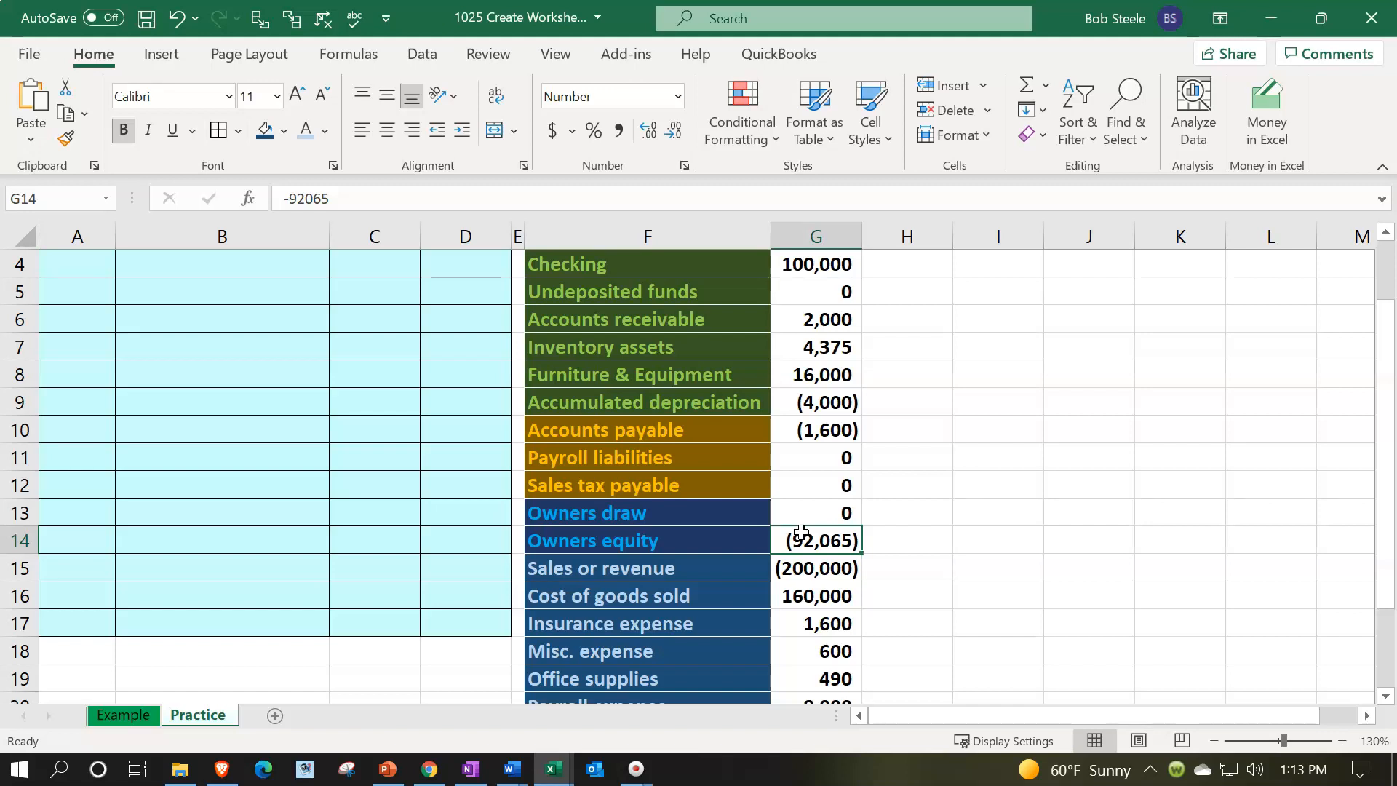
{"action": "scroll", "coordinate": [801, 533], "scroll_direction": "down", "scroll_amount": 2}
Total the beginning trial balance column in G23 with AutoSum over G4:G22
{"action": "left_click", "coordinate": [793, 623]}
{"action": "key", "text": "alt+equal"}
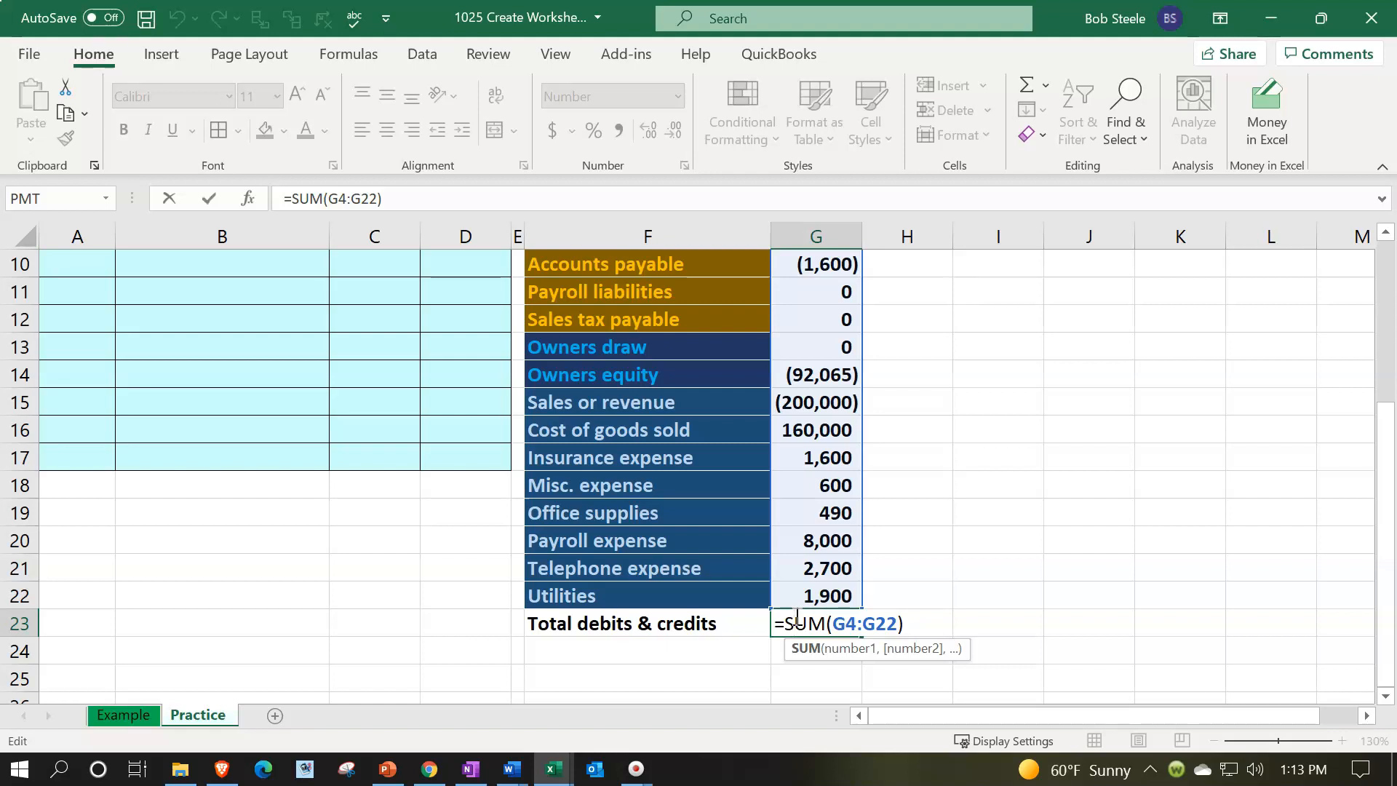
{"action": "key", "text": "Return"}
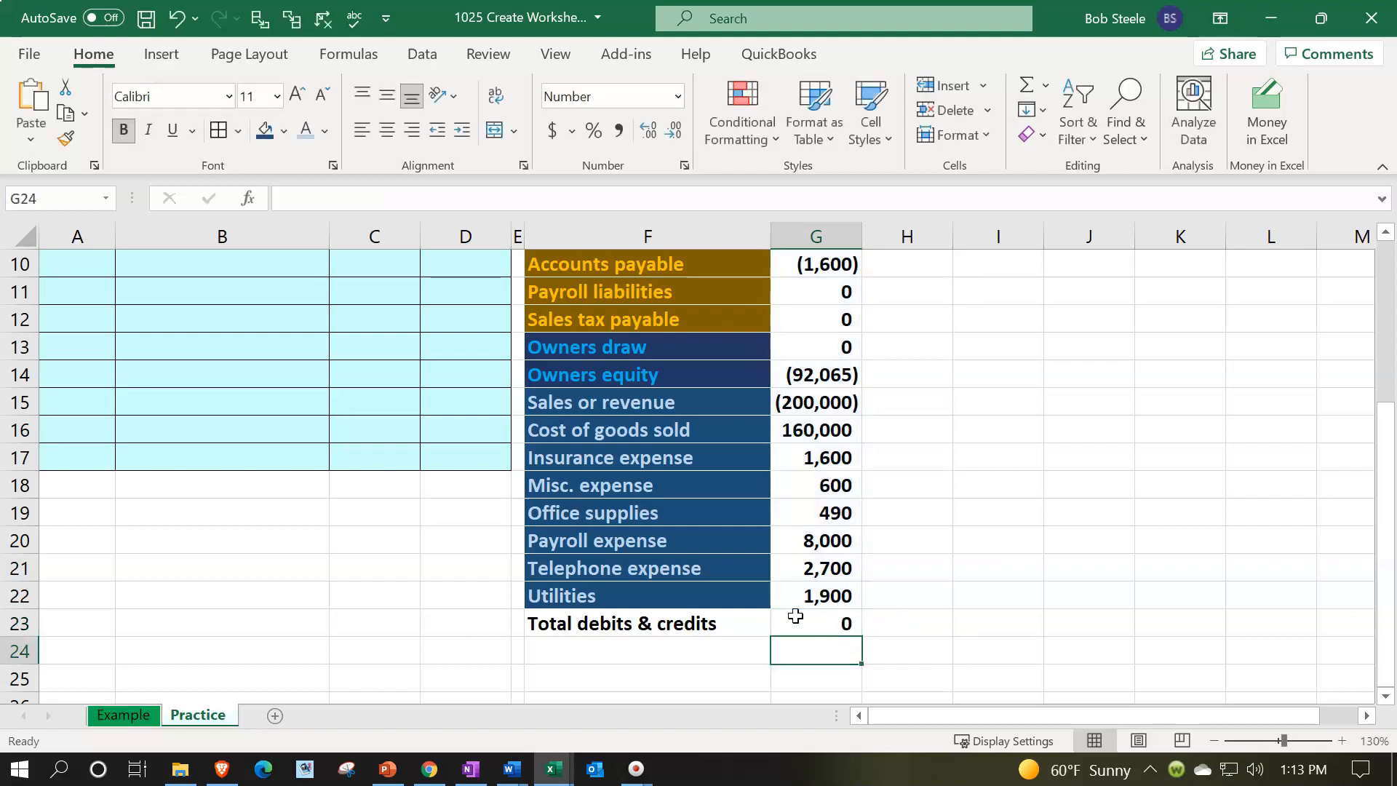
Label cell F24 as Net income
{"action": "key", "text": "Left"}
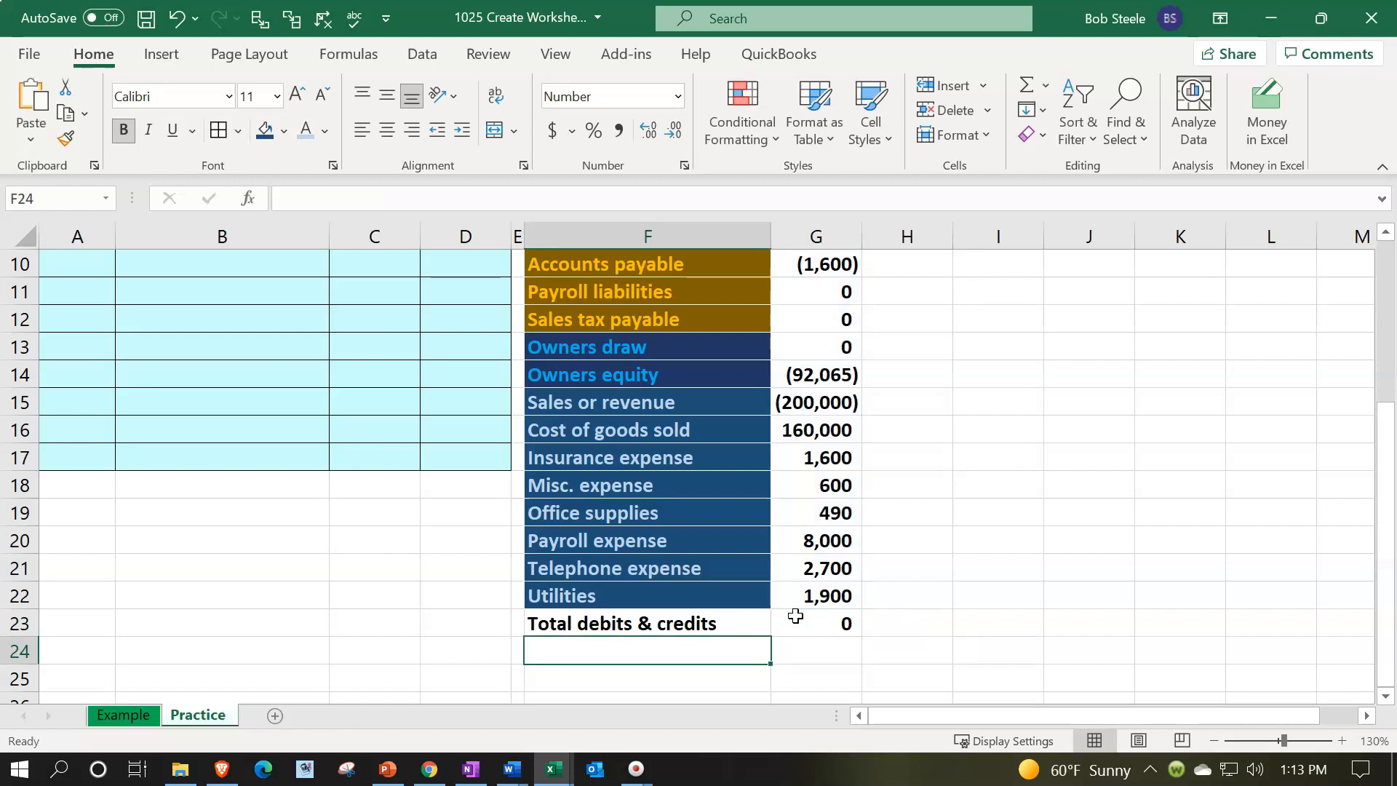
{"action": "type", "text": "Net income"}
{"action": "key", "text": "Tab"}
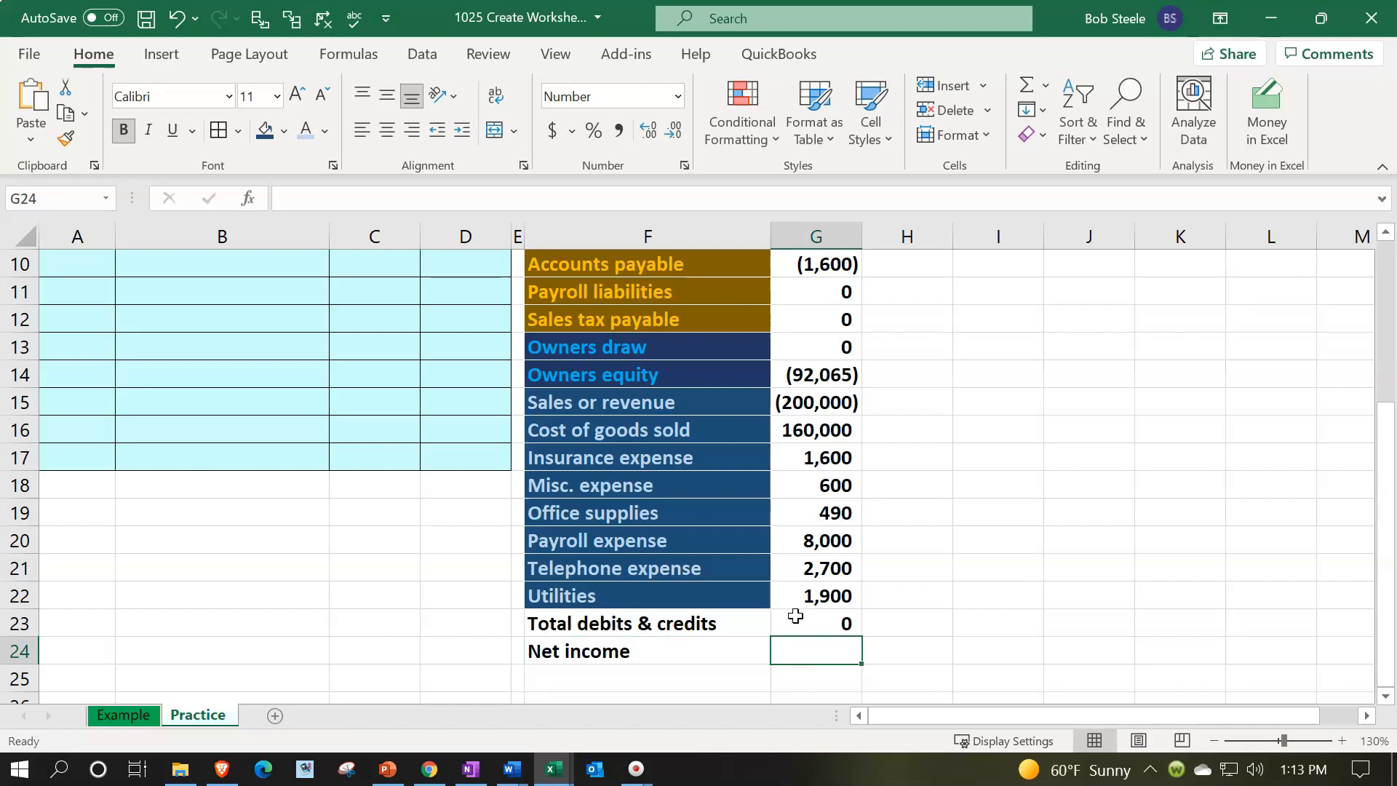
Enter =SUM(G15:G22) in G24 to calculate net income from the revenue and expense balances
{"action": "left_click", "coordinate": [826, 404]}
{"action": "left_click_drag", "start_coordinate": [818, 431], "coordinate": [820, 599]}
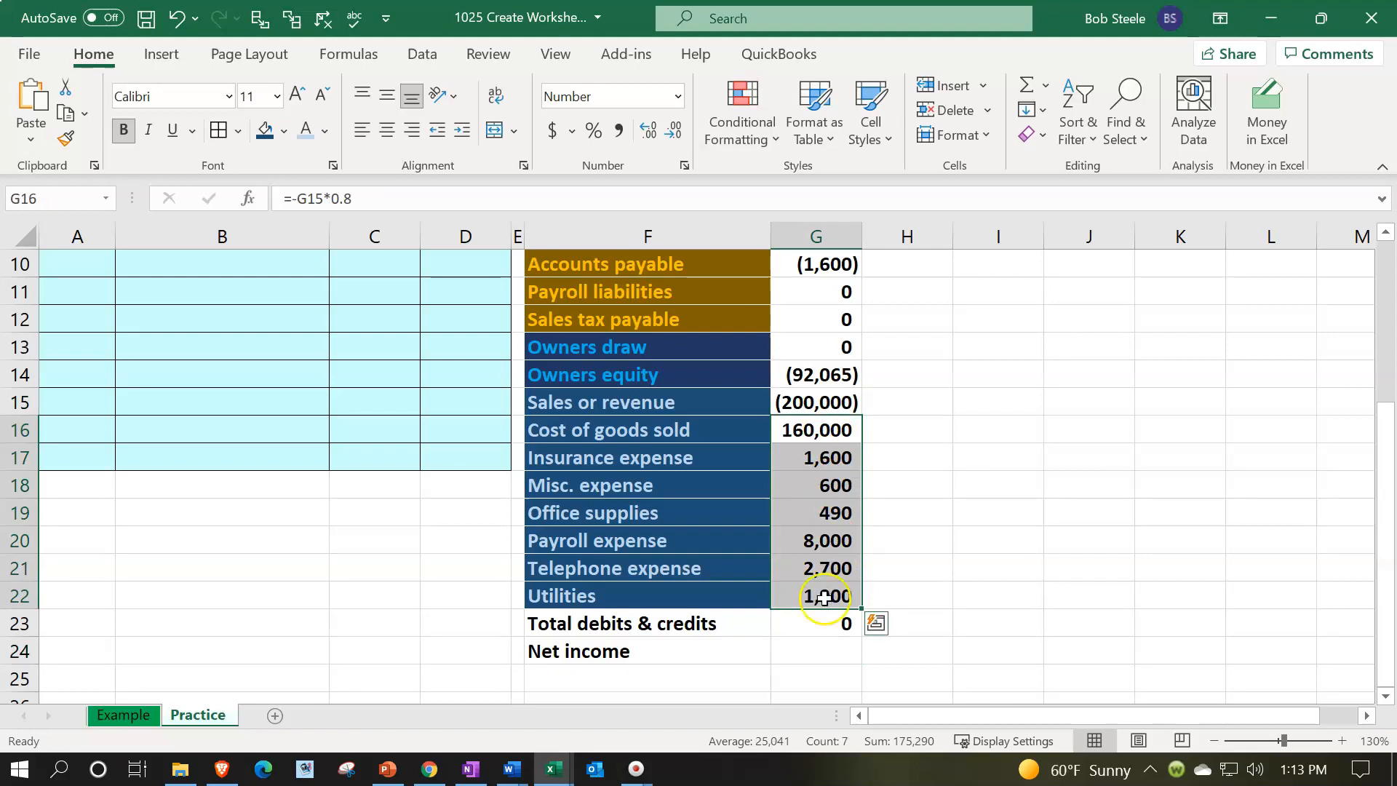
{"action": "left_click_drag", "start_coordinate": [817, 405], "coordinate": [804, 586]}
{"action": "left_click", "coordinate": [822, 646]}
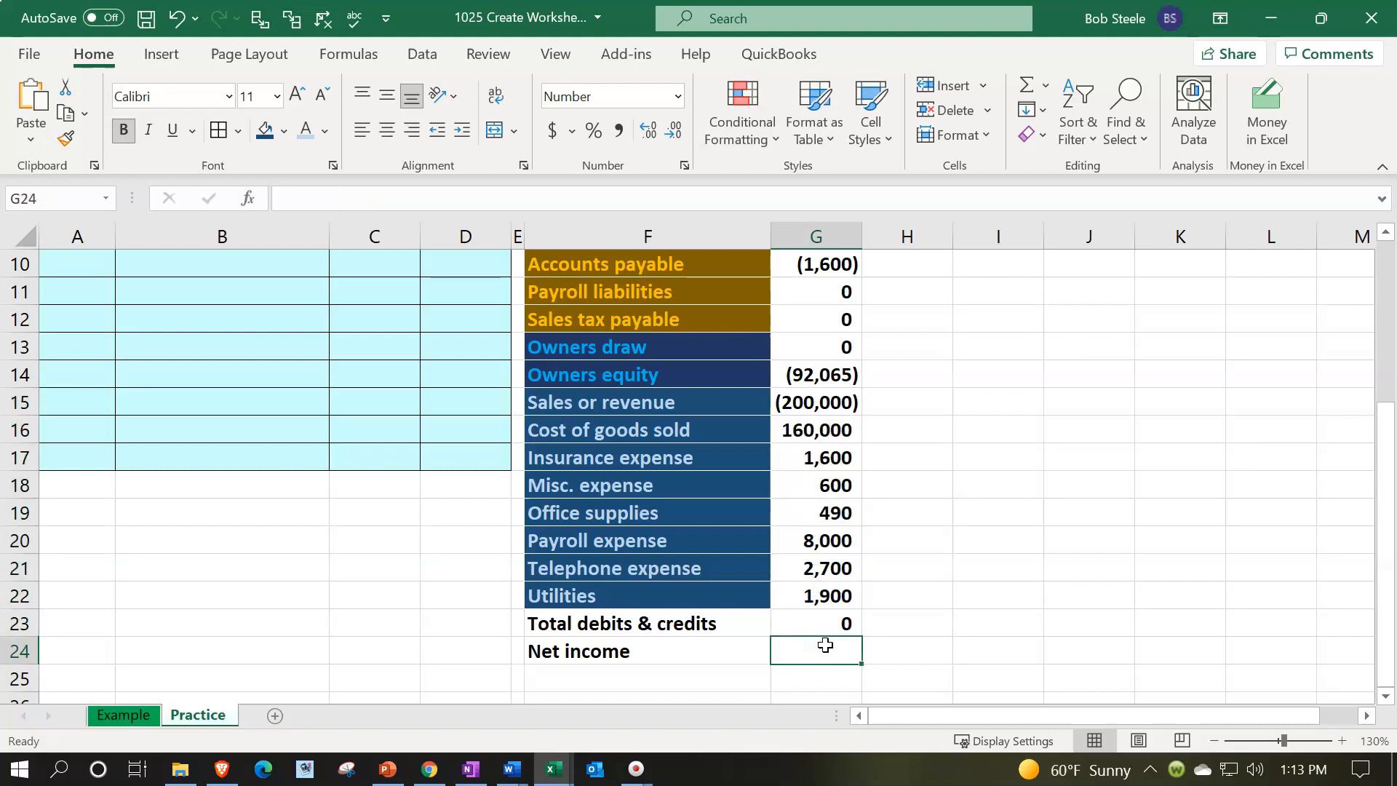
{"action": "type", "text": "=sum("}
{"action": "key", "text": "Up"}
{"action": "key", "text": "Up"}
{"action": "key", "text": "Up"}
{"action": "key", "text": "Up"}
{"action": "key", "text": "Up"}
{"action": "key", "text": "Up"}
{"action": "key", "text": "Up"}
{"action": "key", "text": "Up"}
{"action": "key", "text": "Up"}
{"action": "key", "text": "shift+Down"}
{"action": "key", "text": "shift+Down"}
{"action": "key", "text": "shift+Down"}
{"action": "key", "text": "shift+Down"}
{"action": "key", "text": "shift+Down"}
{"action": "key", "text": "shift+Down"}
{"action": "key", "text": "shift+Down"}
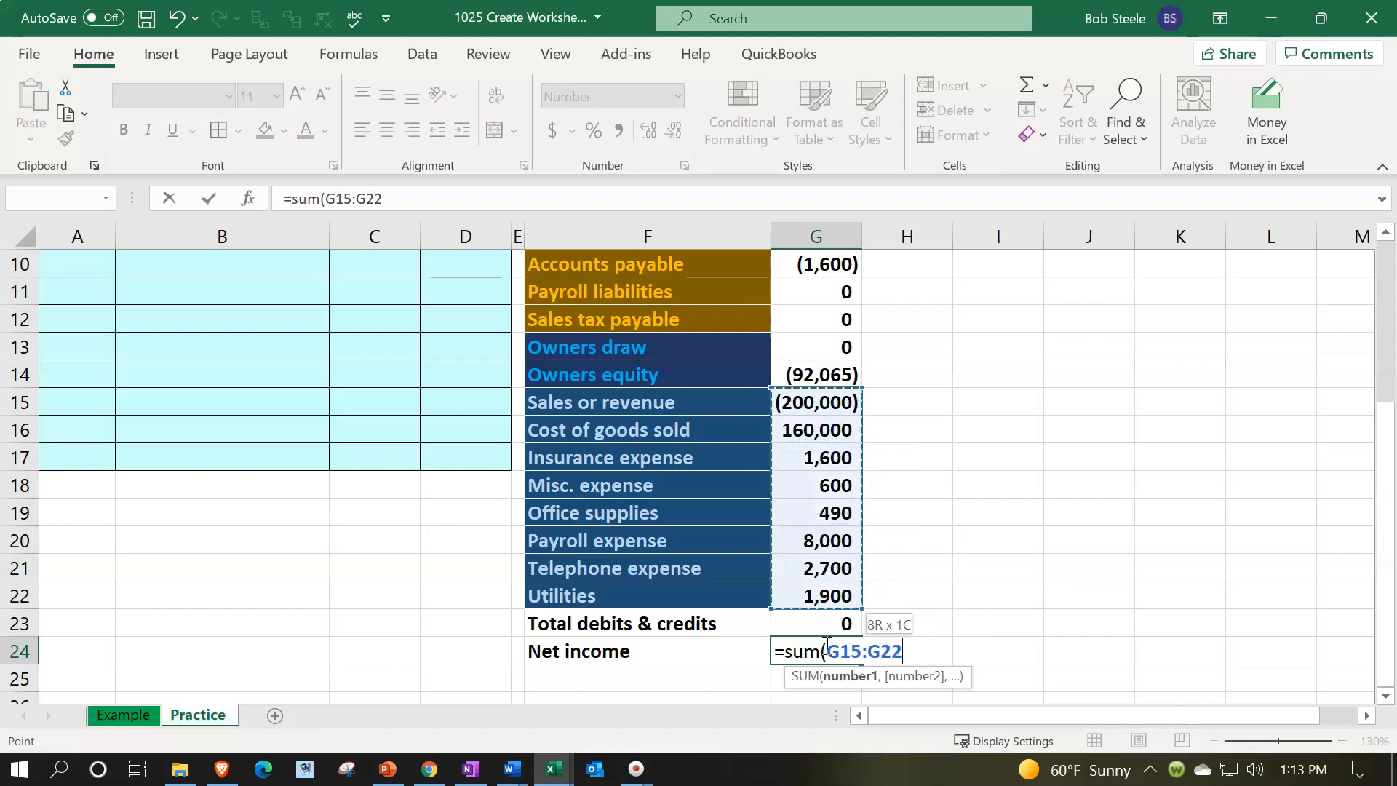
{"action": "key", "text": "Return"}
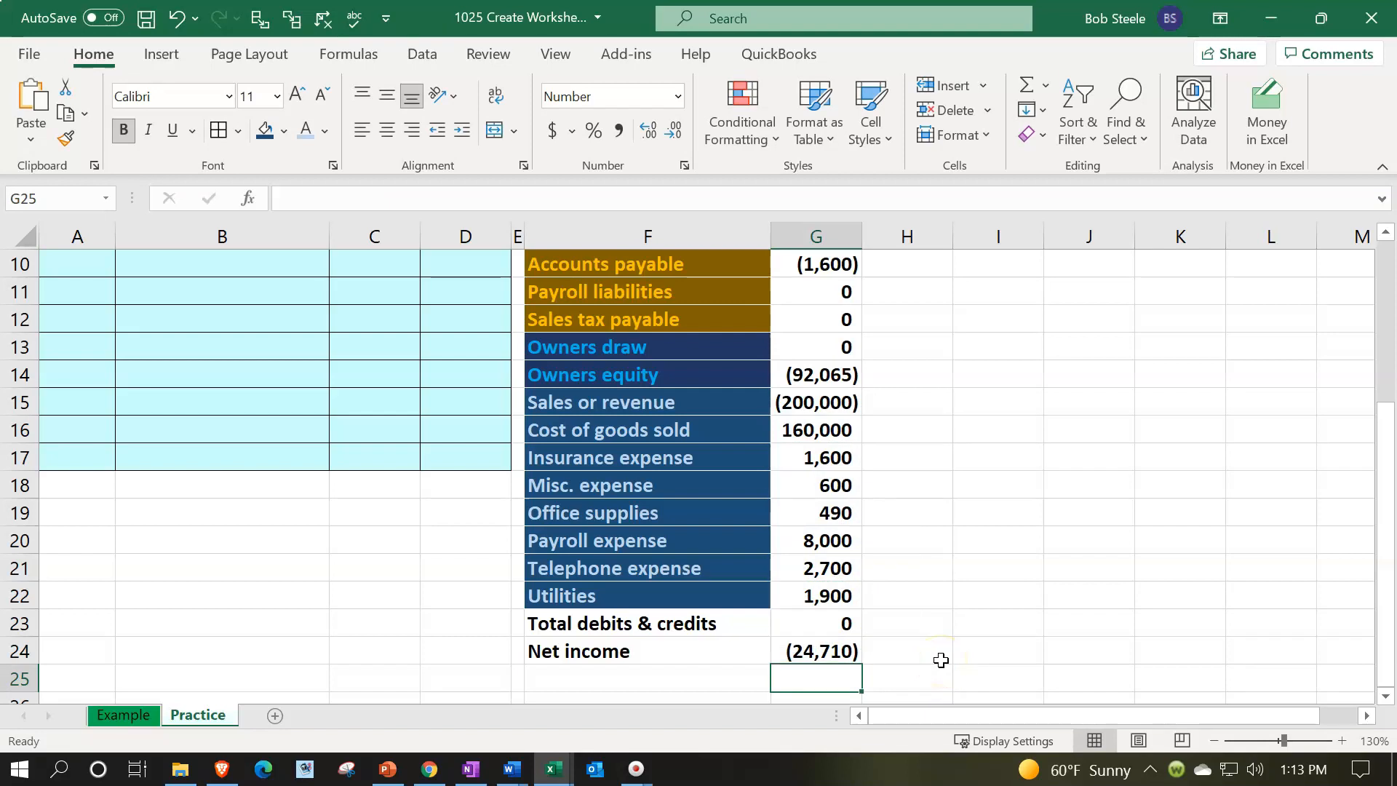
Try negating the net income SUM formula in G24, then undo the edit
{"action": "key", "text": "Up"}
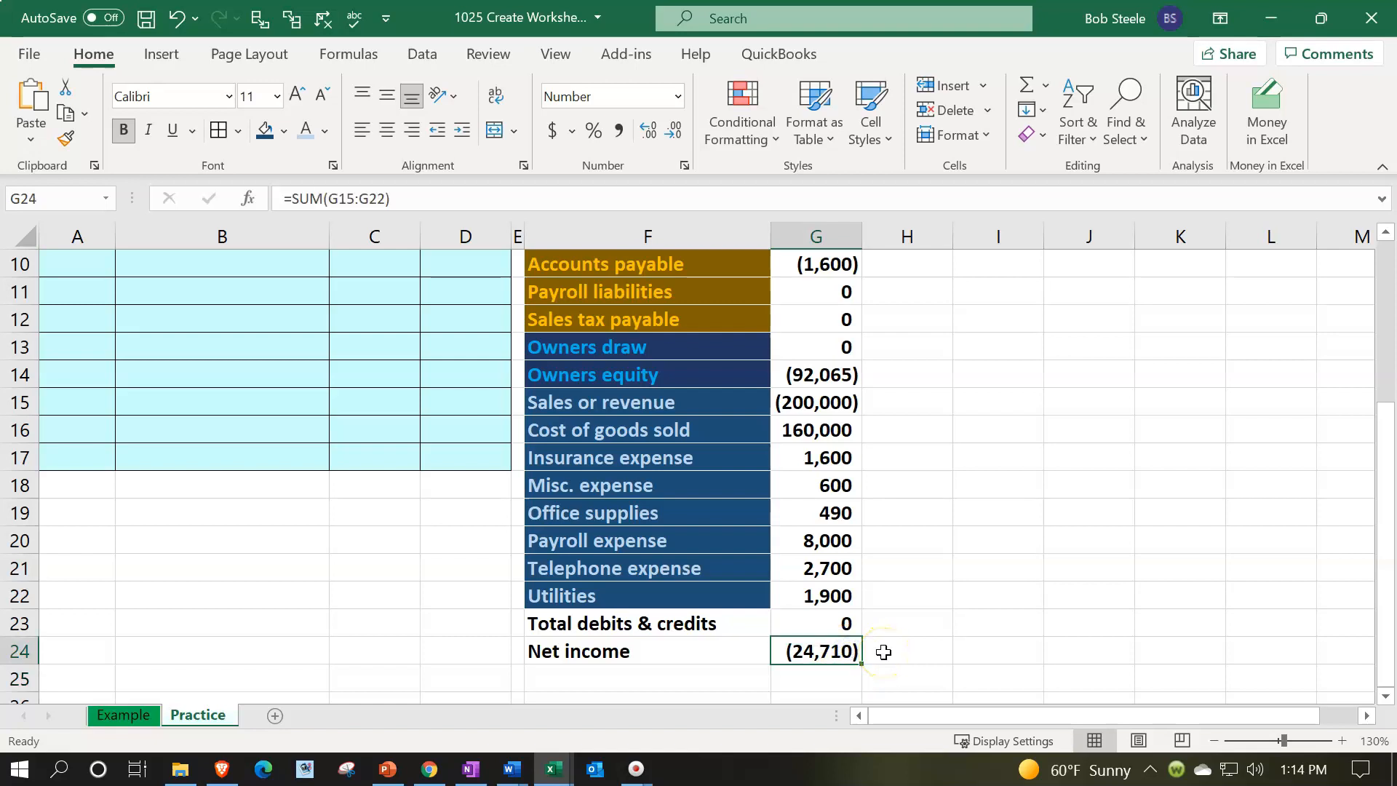
{"action": "left_click", "coordinate": [816, 399]}
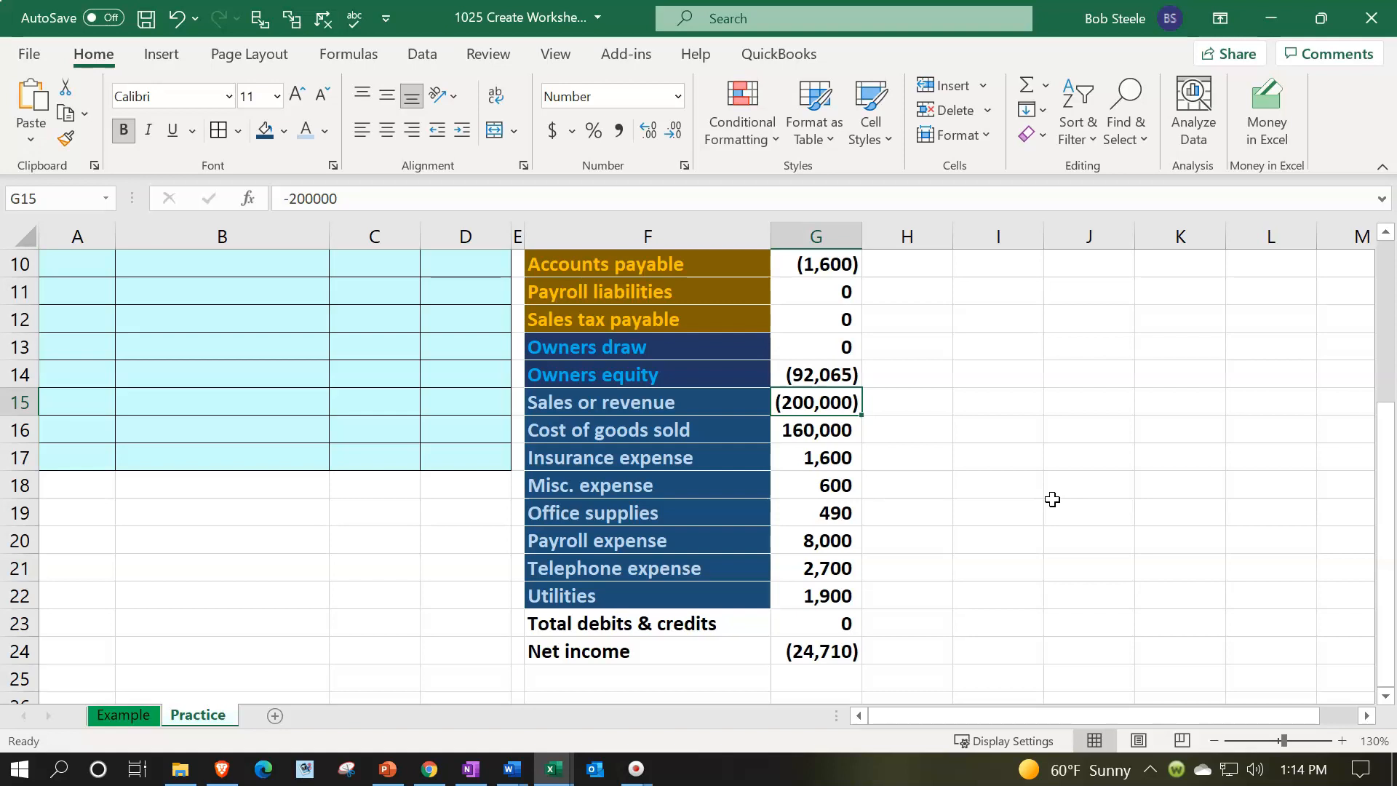
{"action": "double_click", "coordinate": [833, 652]}
{"action": "left_click", "coordinate": [784, 653]}
{"action": "key", "text": "Return"}
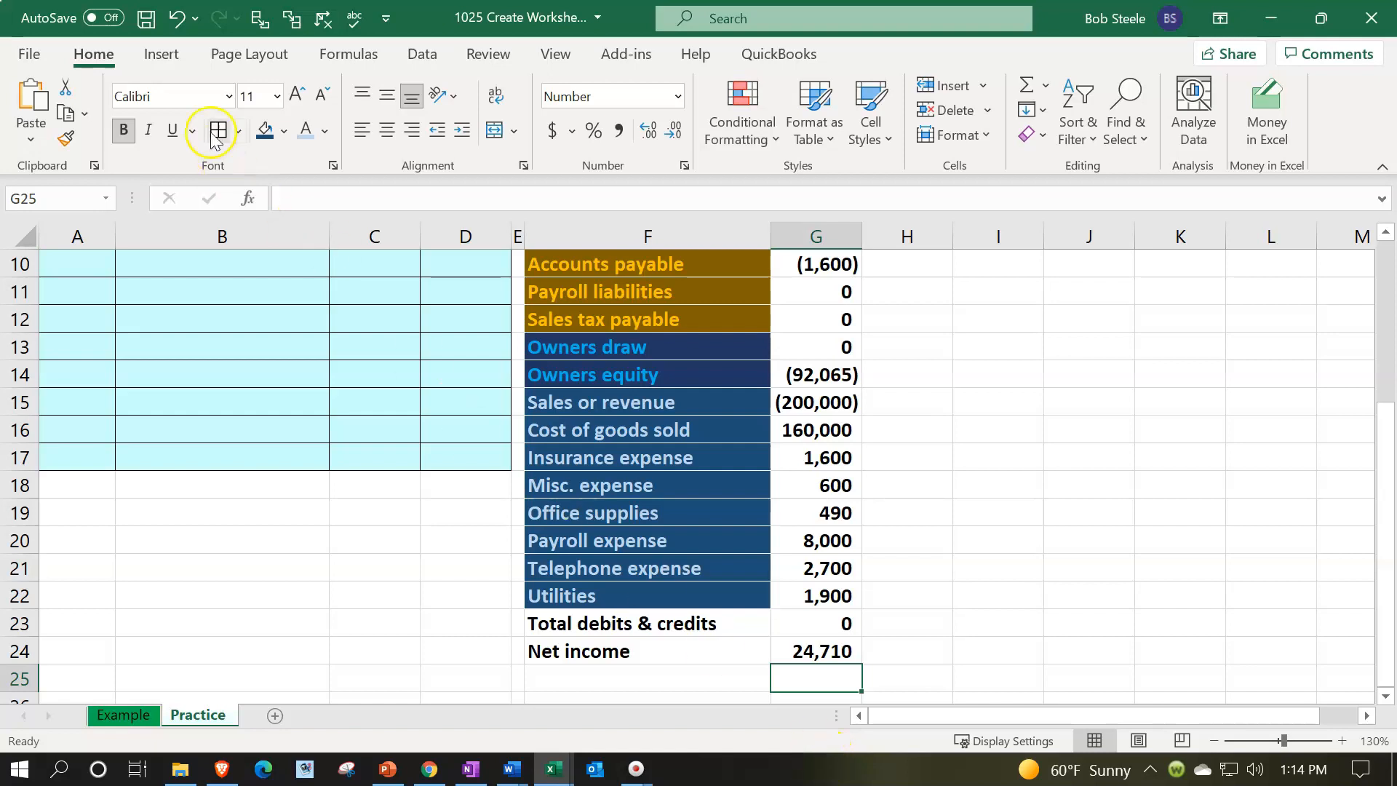
{"action": "left_click", "coordinate": [180, 21]}
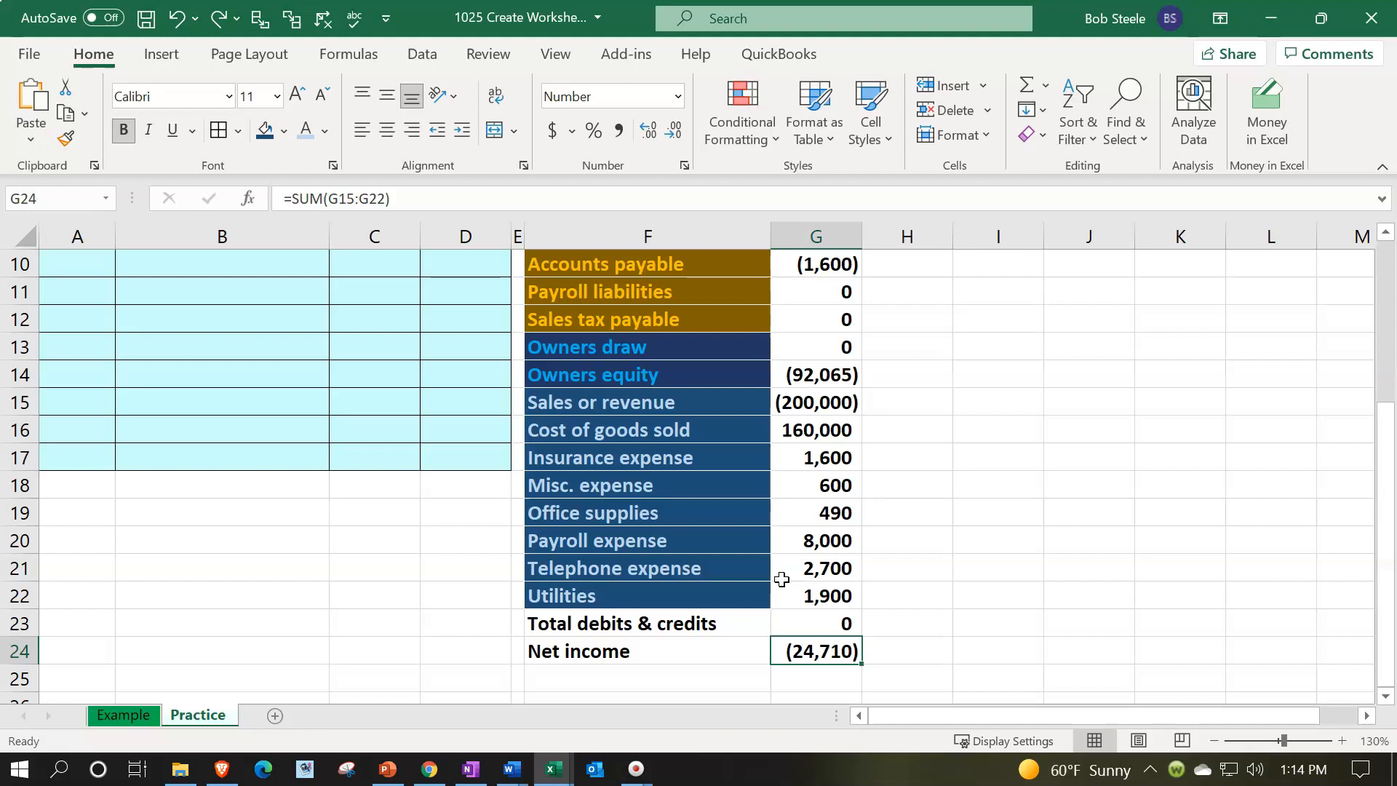
Enter =SUM(G4:H4) in I4 to calculate the Checking ending trial balance from beginning balance plus entries
{"action": "scroll", "coordinate": [782, 580], "scroll_direction": "up", "scroll_amount": 1}
{"action": "scroll", "coordinate": [781, 579], "scroll_direction": "up", "scroll_amount": 2}
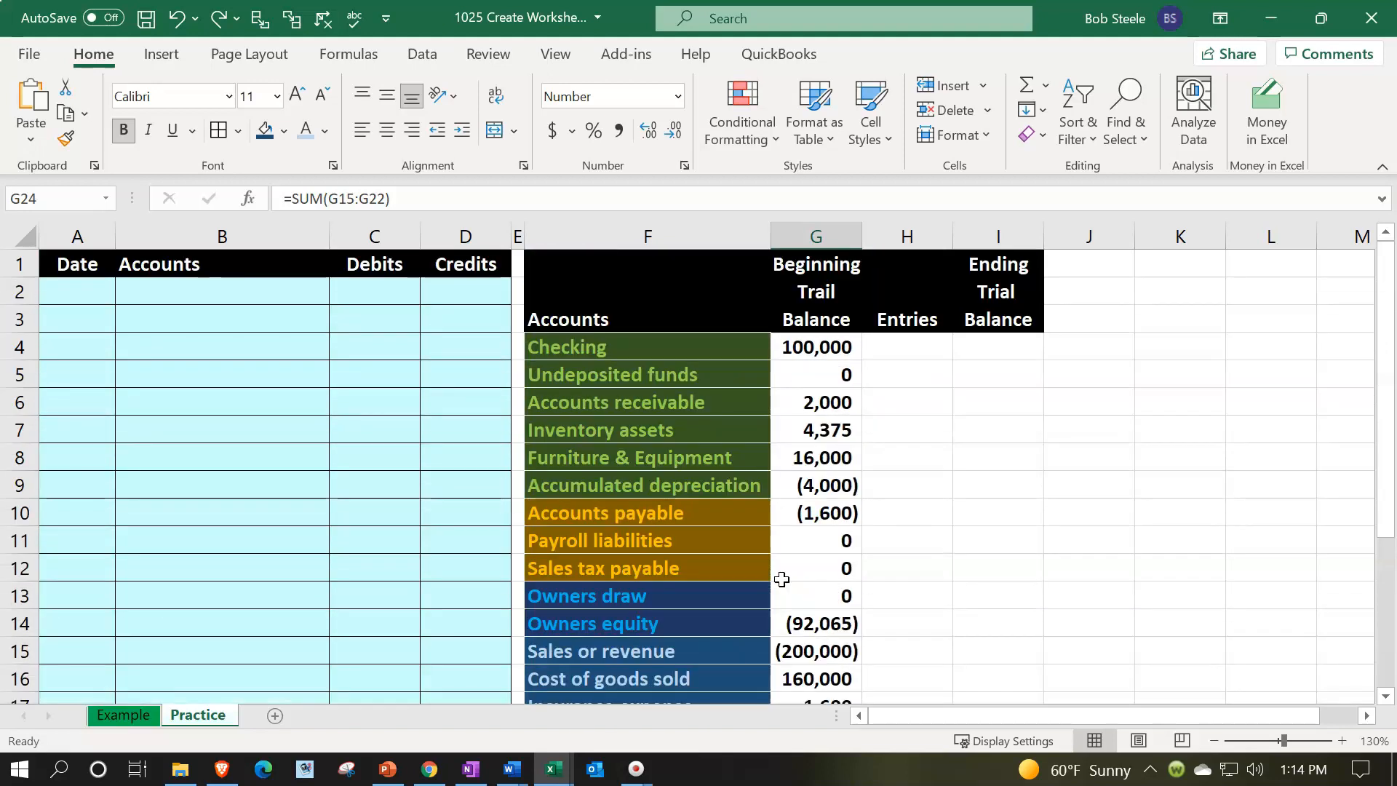
{"action": "left_click", "coordinate": [891, 350]}
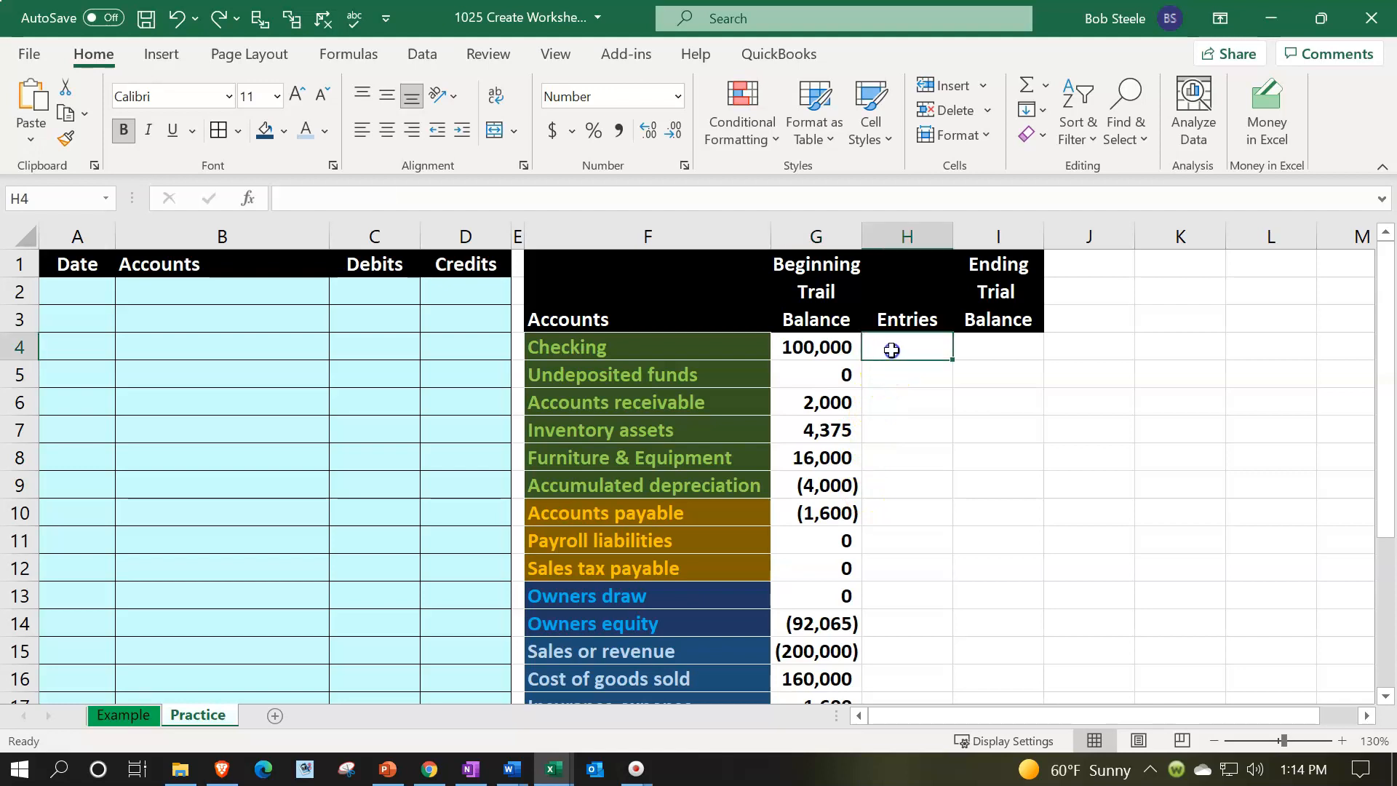
{"action": "left_click", "coordinate": [998, 345]}
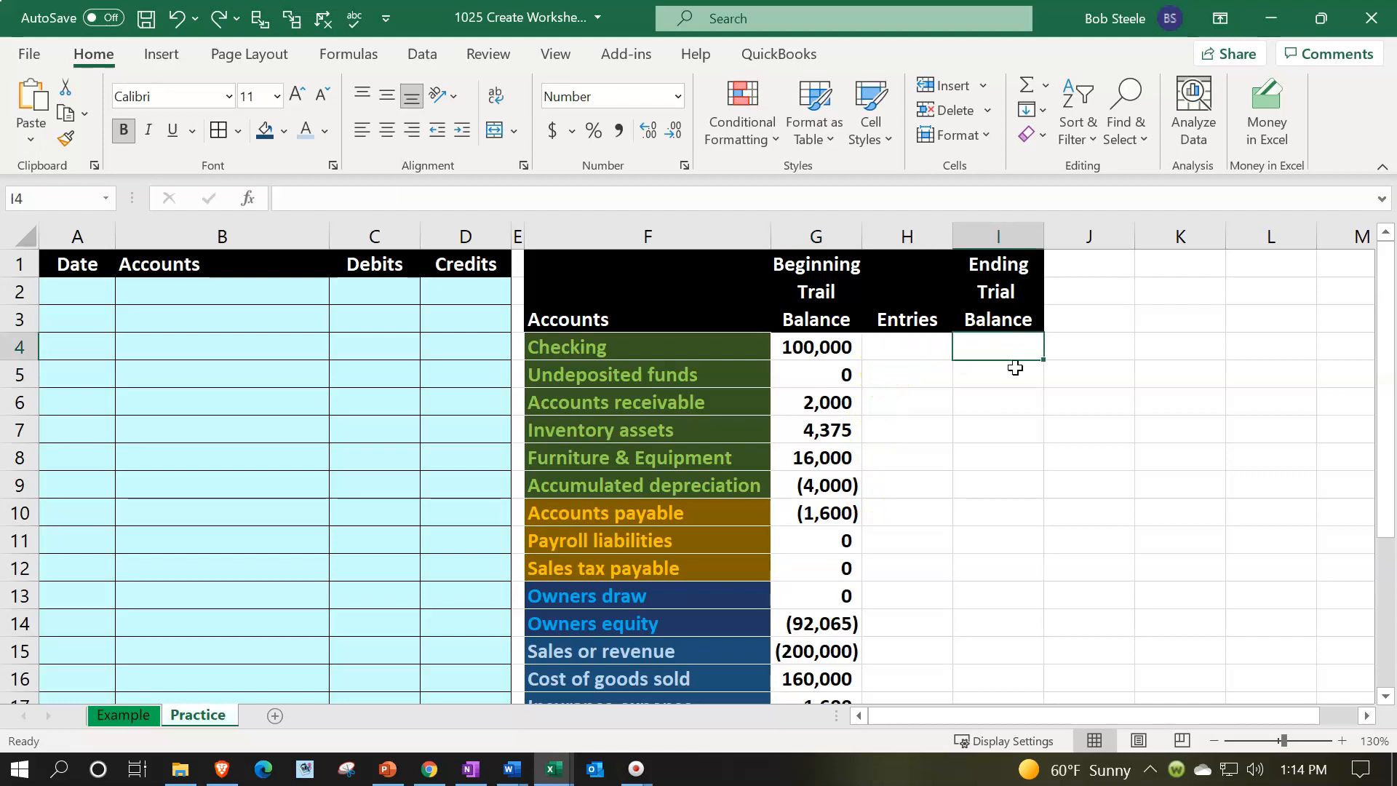
{"action": "left_click_drag", "start_coordinate": [808, 347], "coordinate": [954, 342]}
{"action": "left_click", "coordinate": [979, 340]}
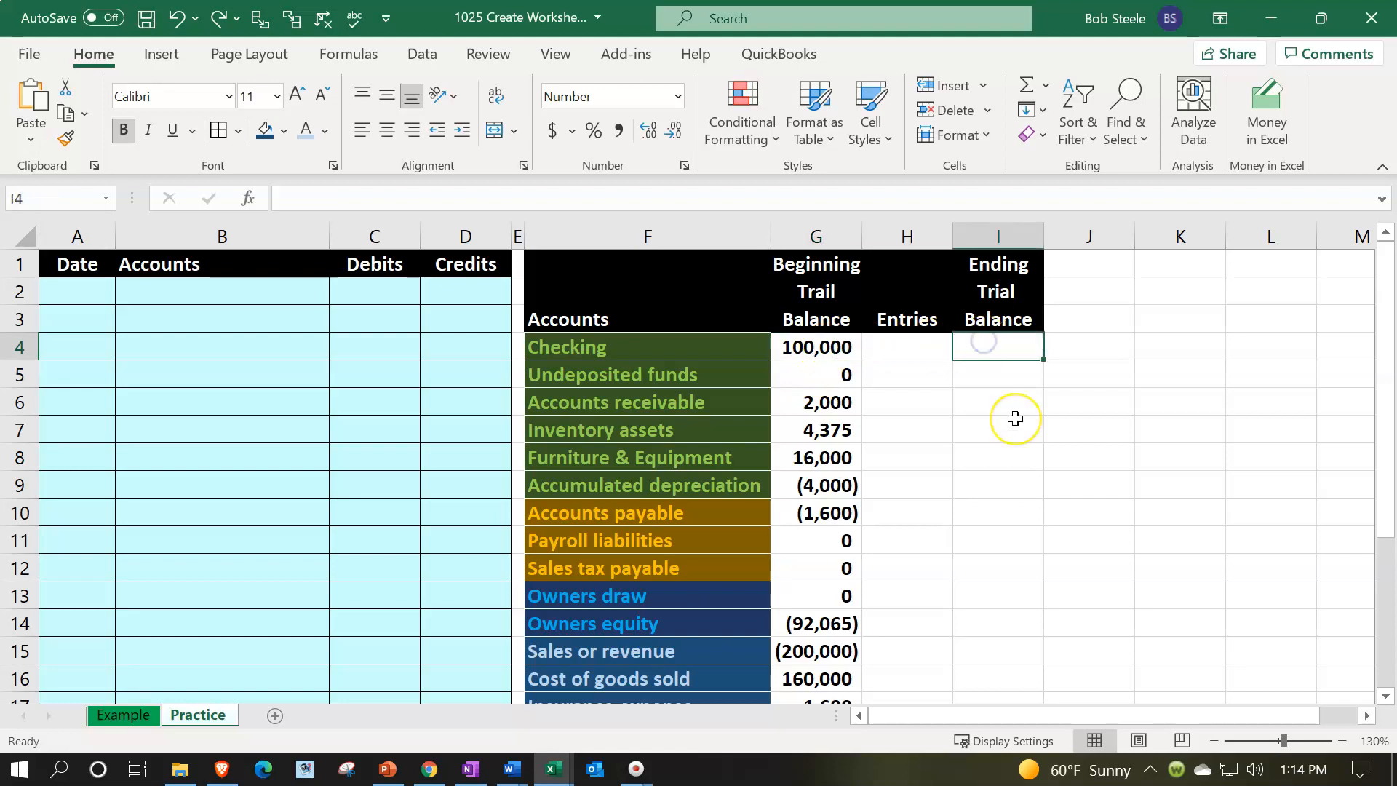
{"action": "type", "text": "=sum("}
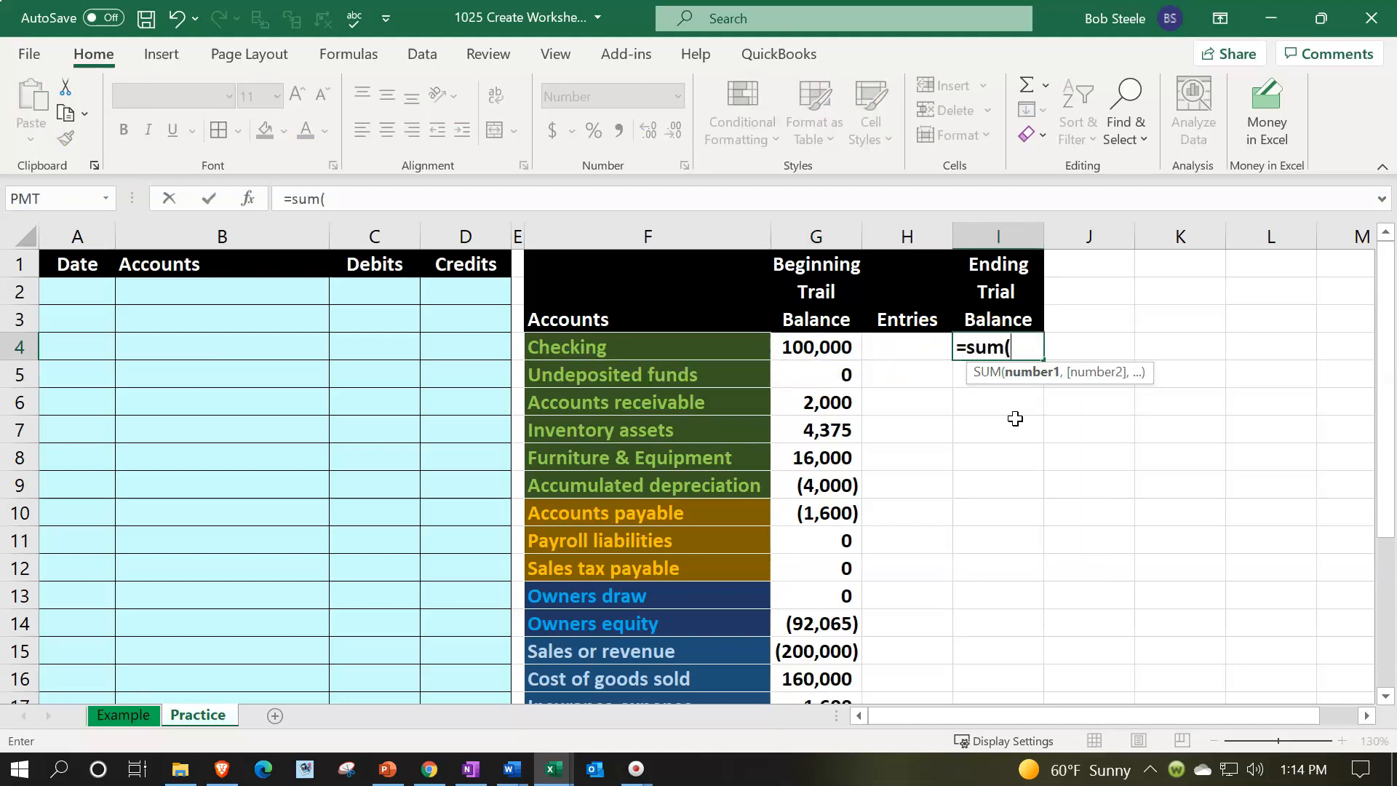
{"action": "key", "text": "Left"}
{"action": "key", "text": "shift+Left"}
{"action": "key", "text": "Return"}
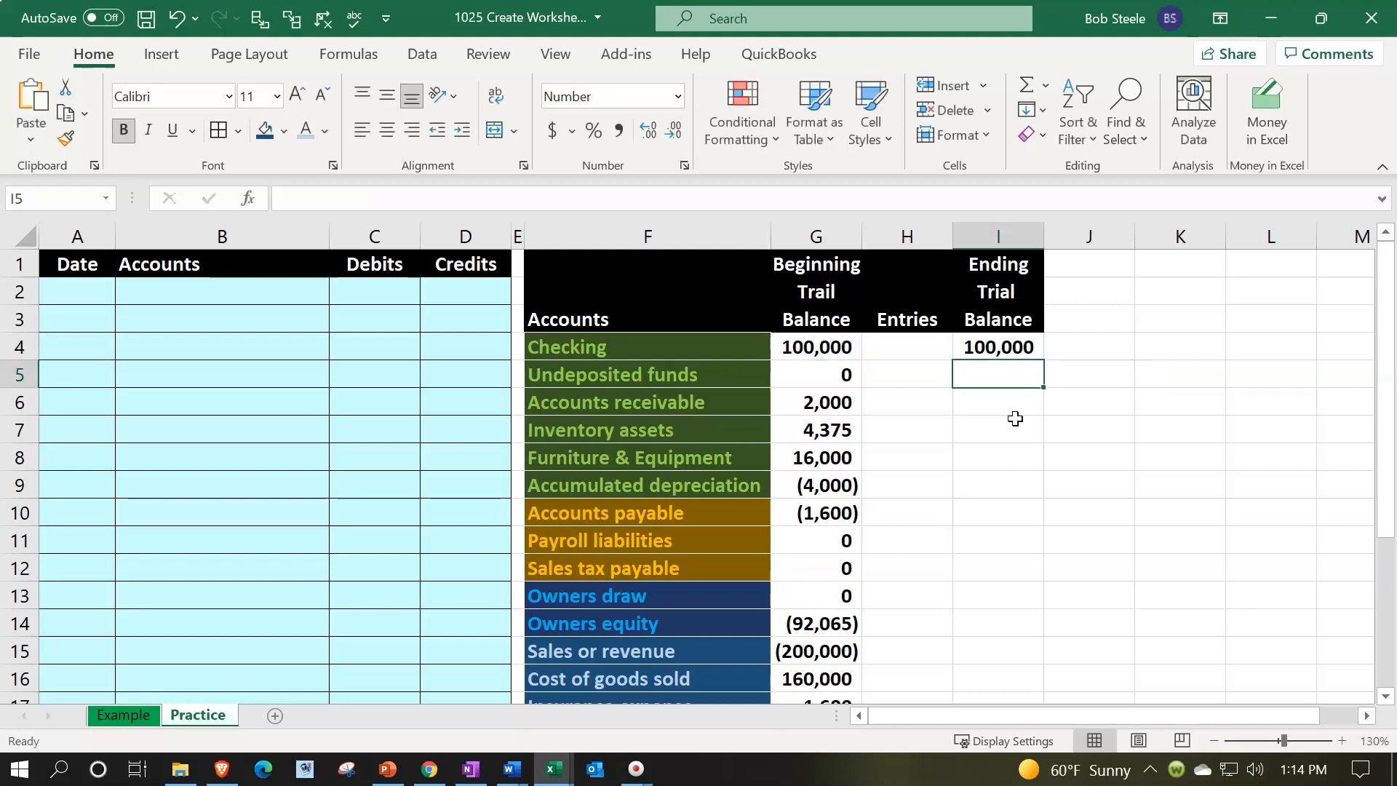
Enter a test entry of 100 in H4 to check the ending balance formula
{"action": "key", "text": "Left"}
{"action": "key", "text": "Up"}
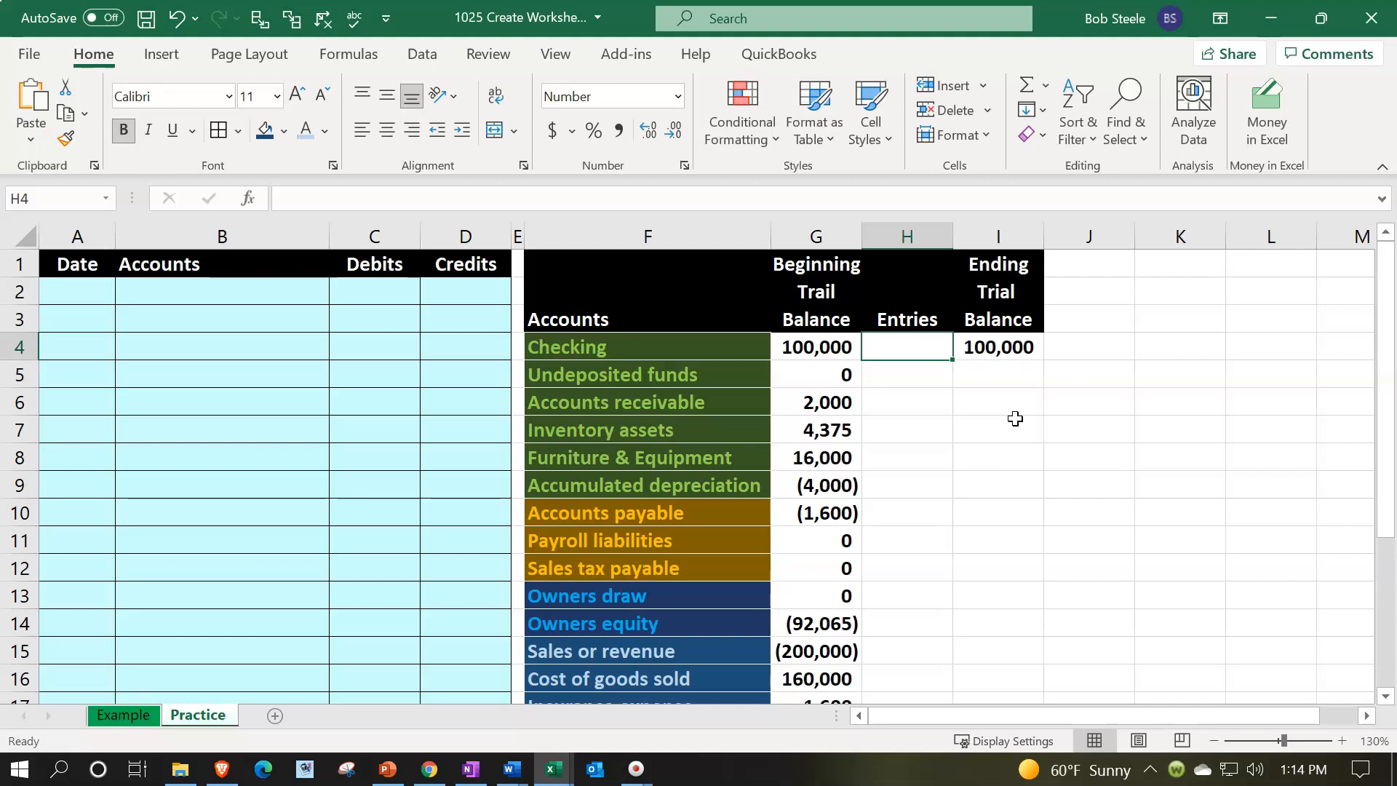
{"action": "type", "text": "100"}
{"action": "key", "text": "Return"}
{"action": "key", "text": "Right"}
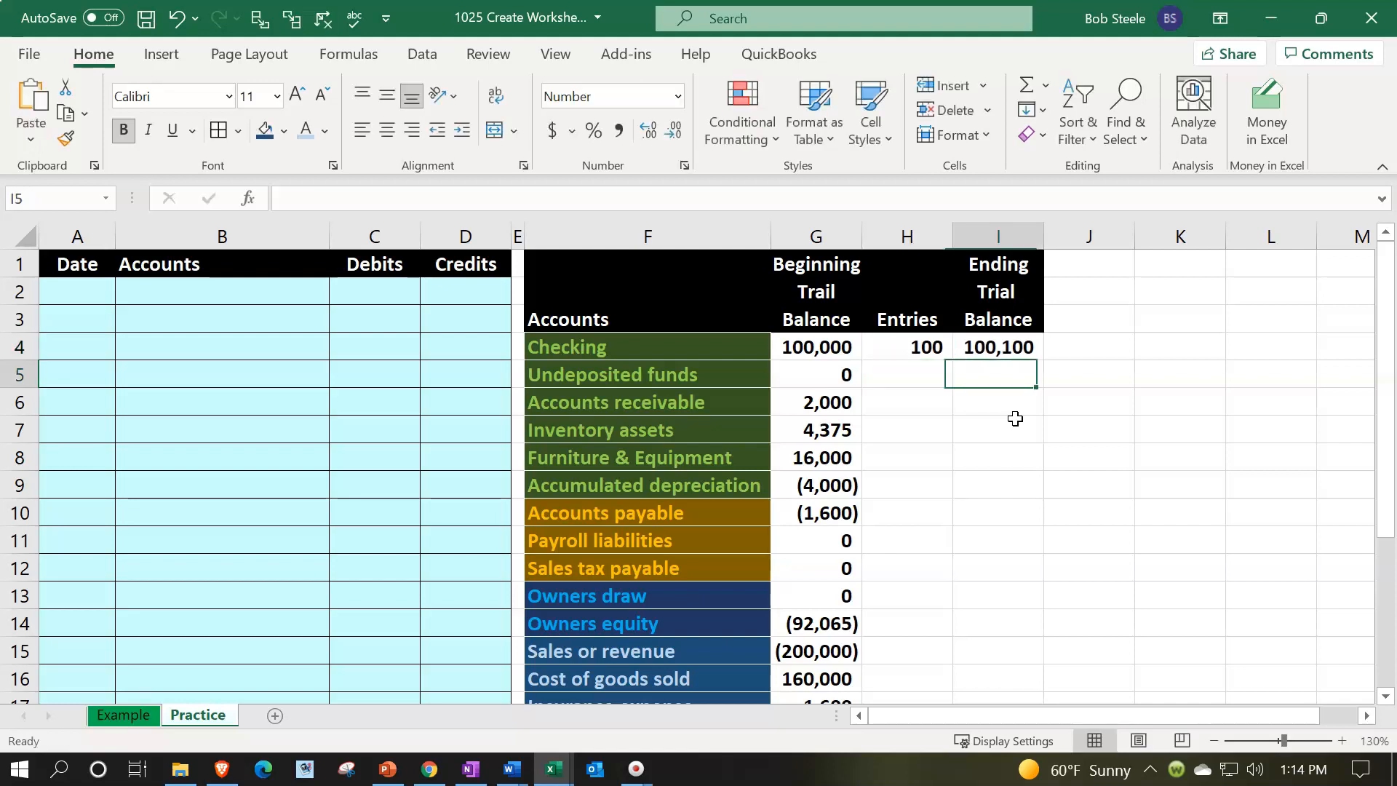
Replace the H4 test entry with -100, then clear H4
{"action": "key", "text": "Up"}
{"action": "key", "text": "Left"}
{"action": "type", "text": "-"}
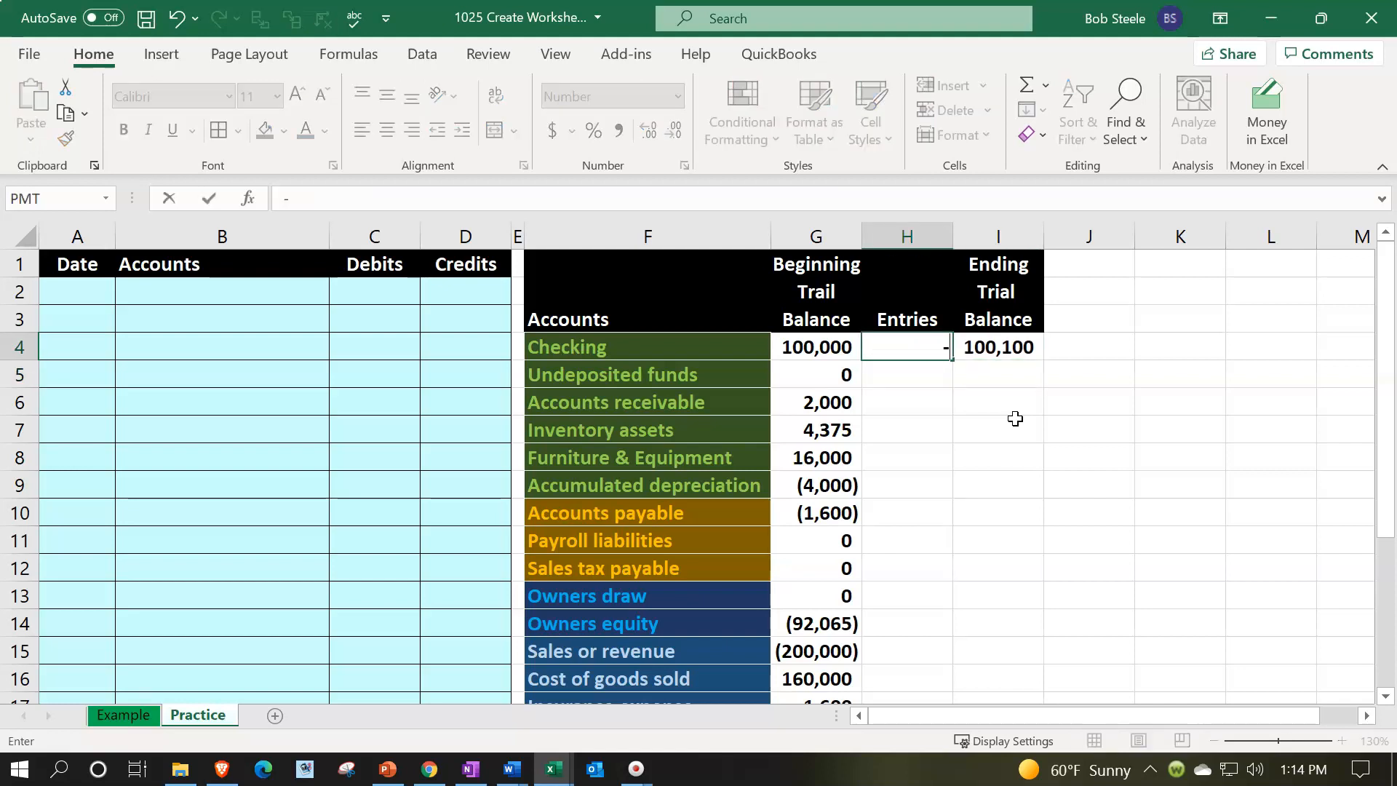
{"action": "type", "text": "100"}
{"action": "key", "text": "Return"}
{"action": "key", "text": "Right"}
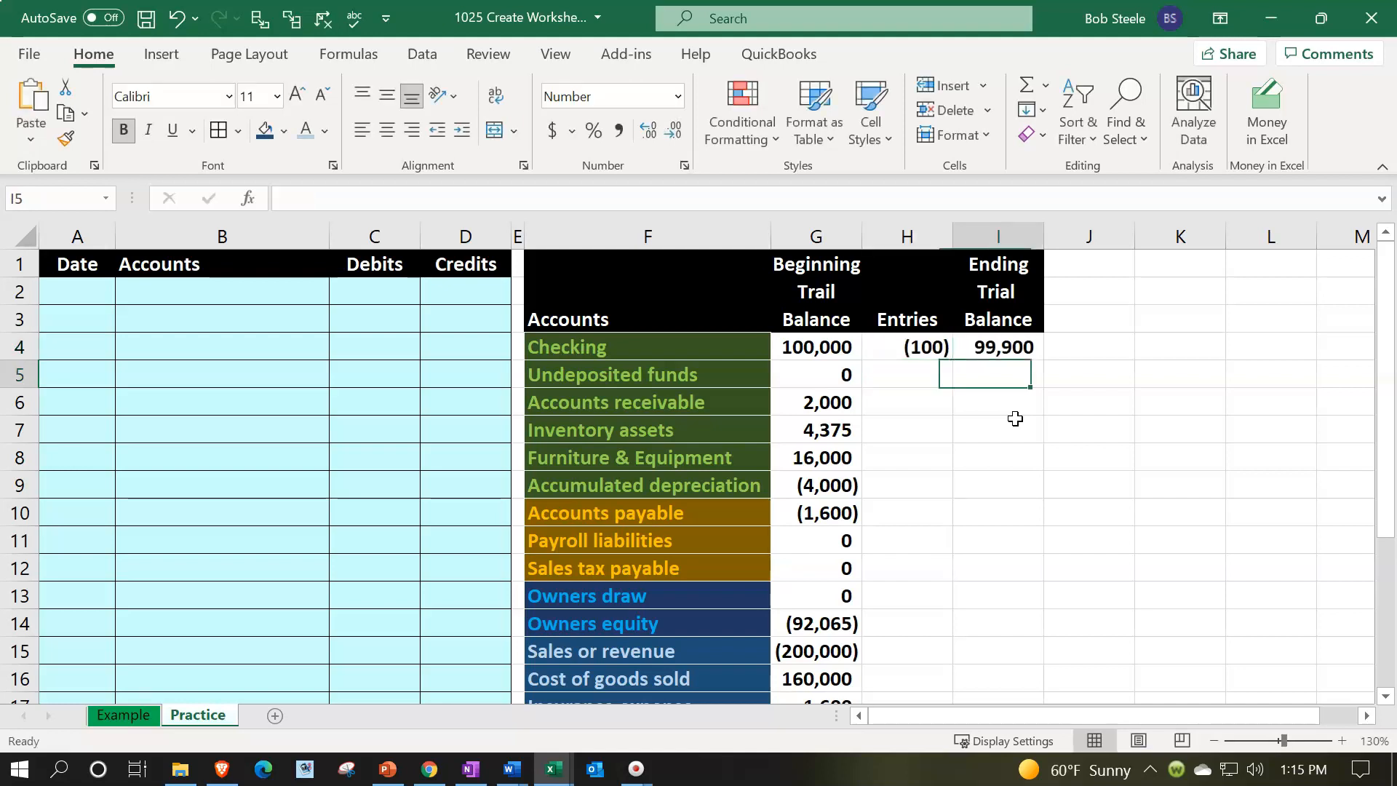
{"action": "key", "text": "Up"}
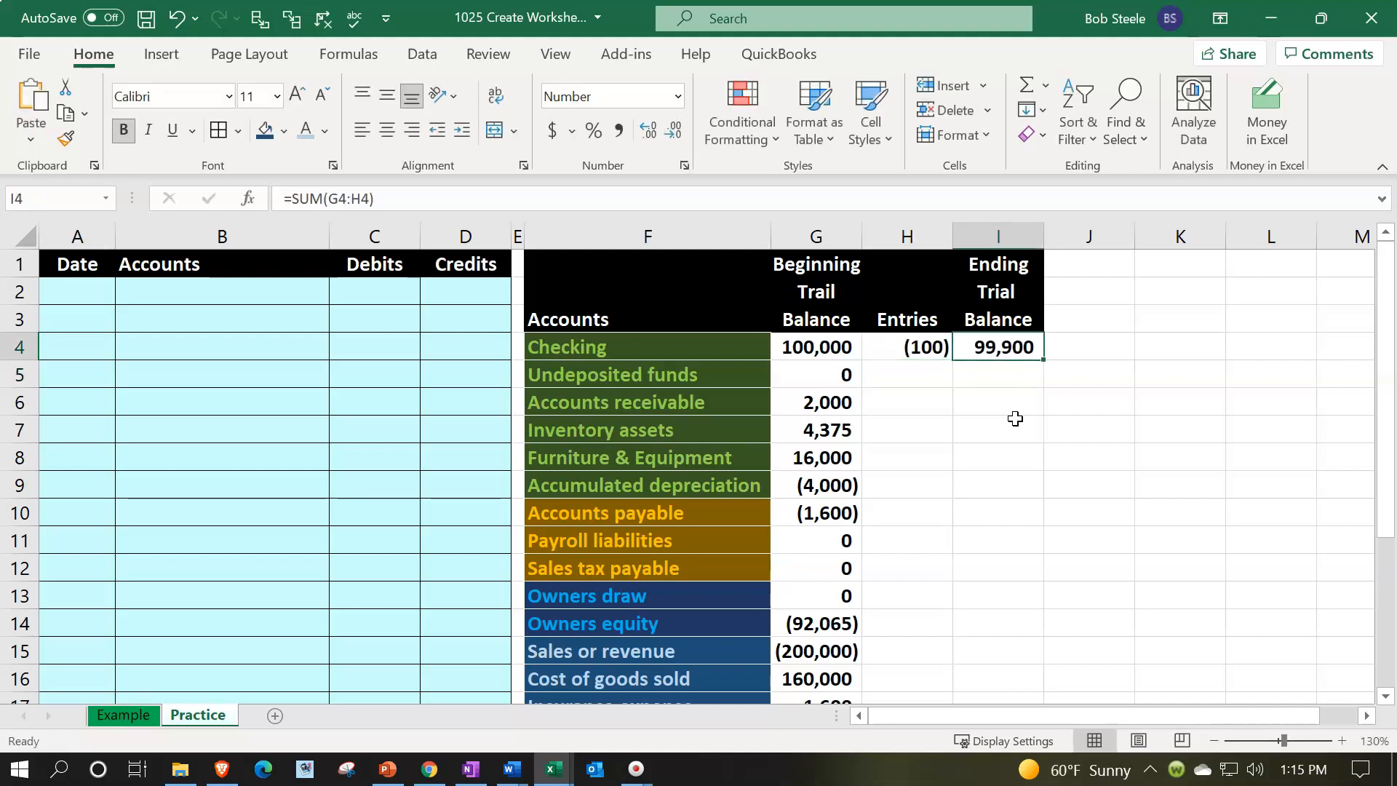
{"action": "key", "text": "Left"}
{"action": "key", "text": "Delete"}
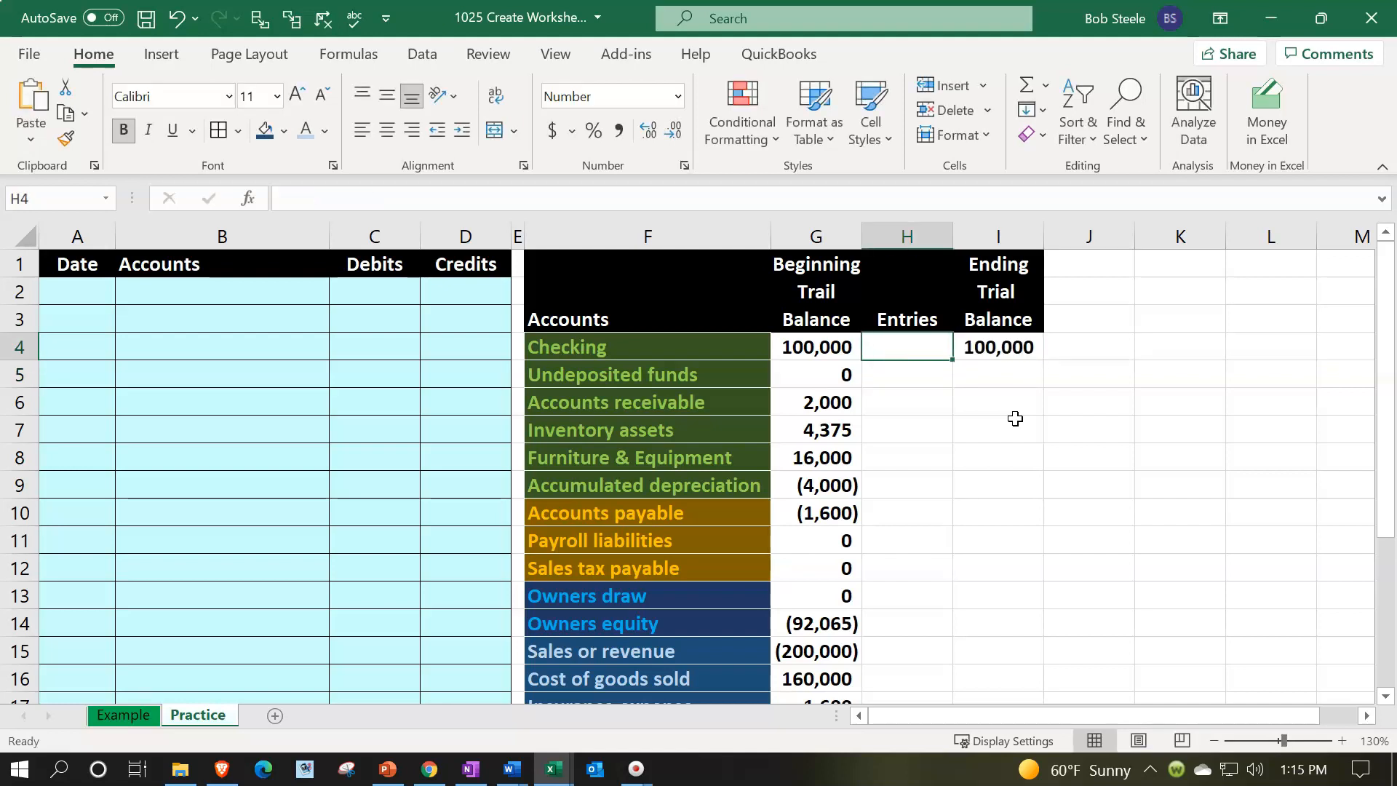
Fill the I4 ending balance formula down through I22
{"action": "left_click", "coordinate": [1028, 347]}
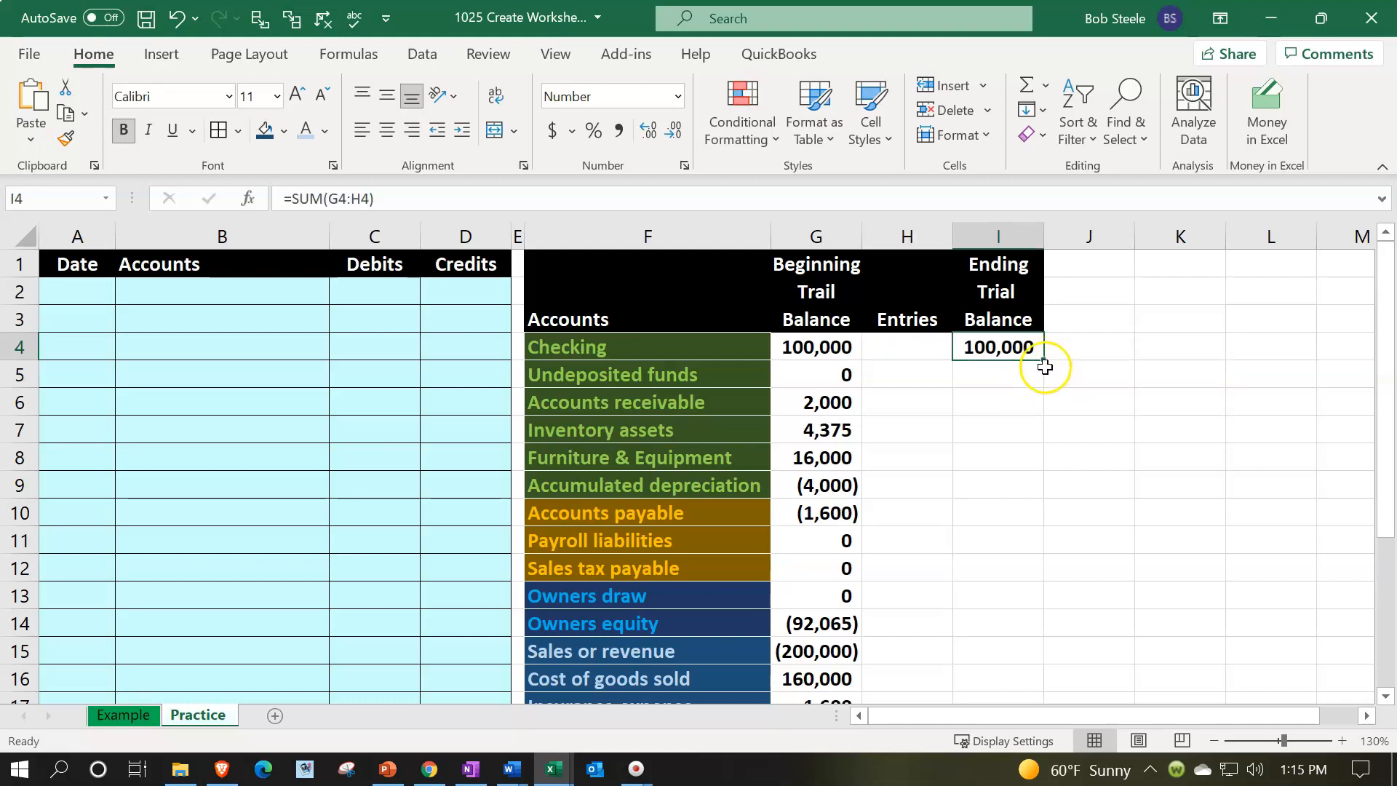
{"action": "left_click_drag", "start_coordinate": [1051, 417], "coordinate": [1045, 706]}
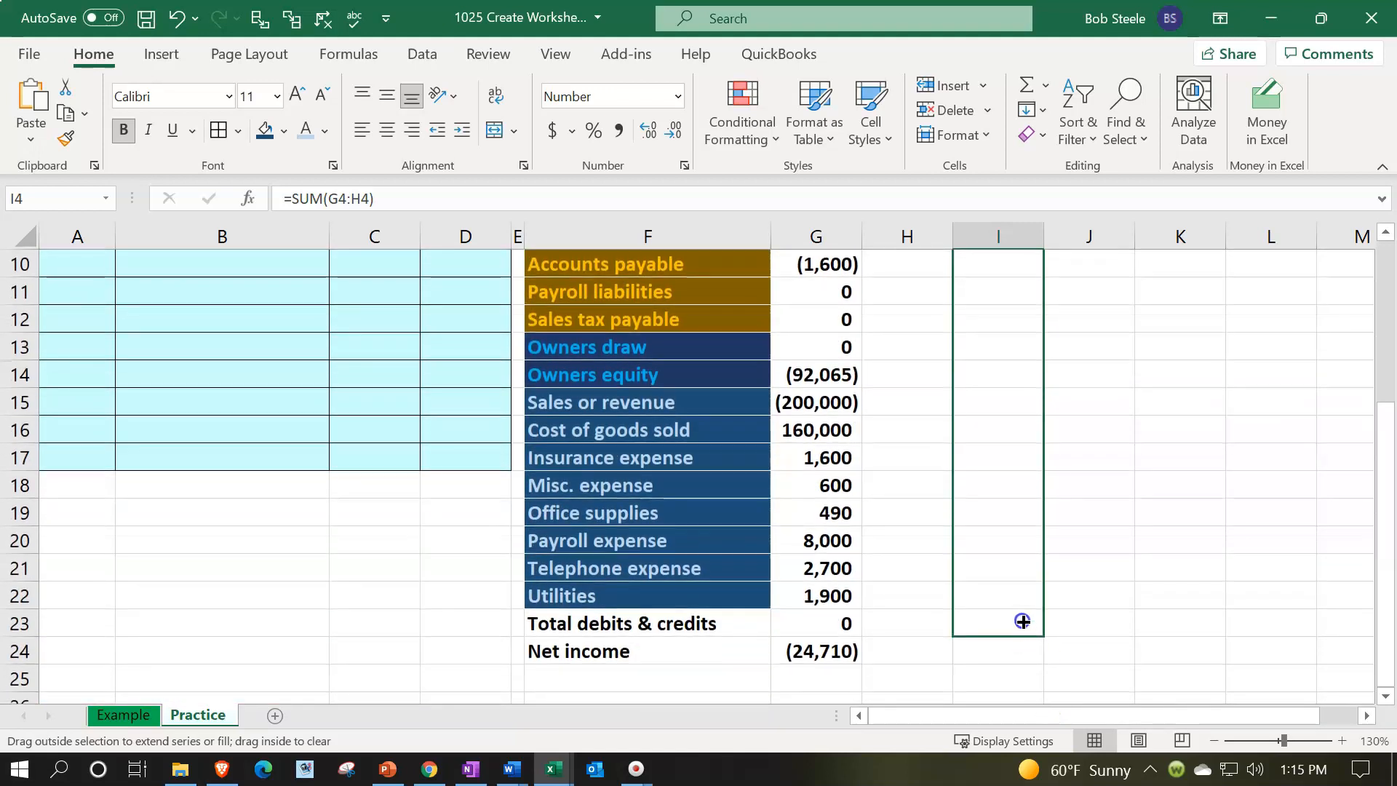
{"action": "left_click_drag", "start_coordinate": [1022, 614], "coordinate": [1024, 617]}
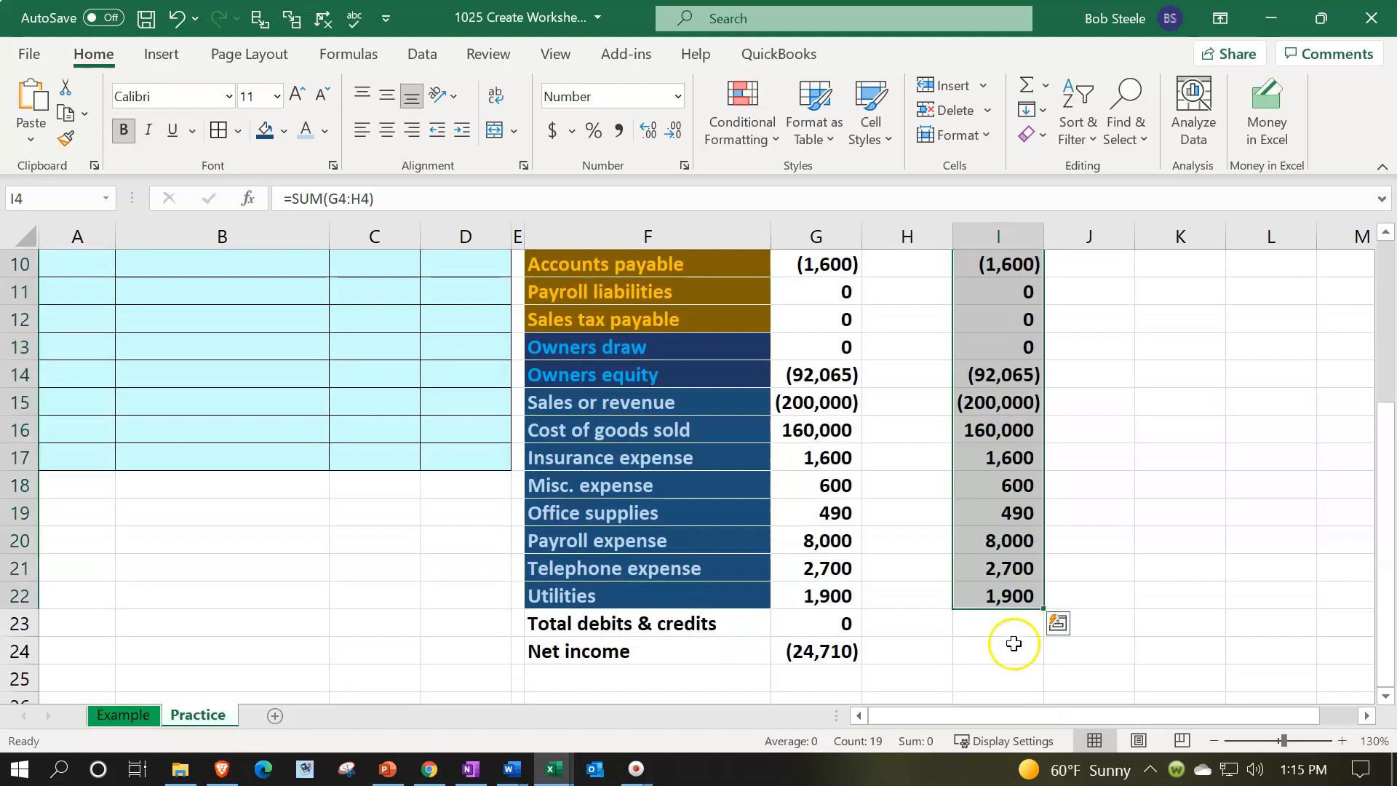
{"action": "left_click", "coordinate": [1015, 644]}
{"action": "scroll", "coordinate": [1014, 650], "scroll_direction": "up", "scroll_amount": 3}
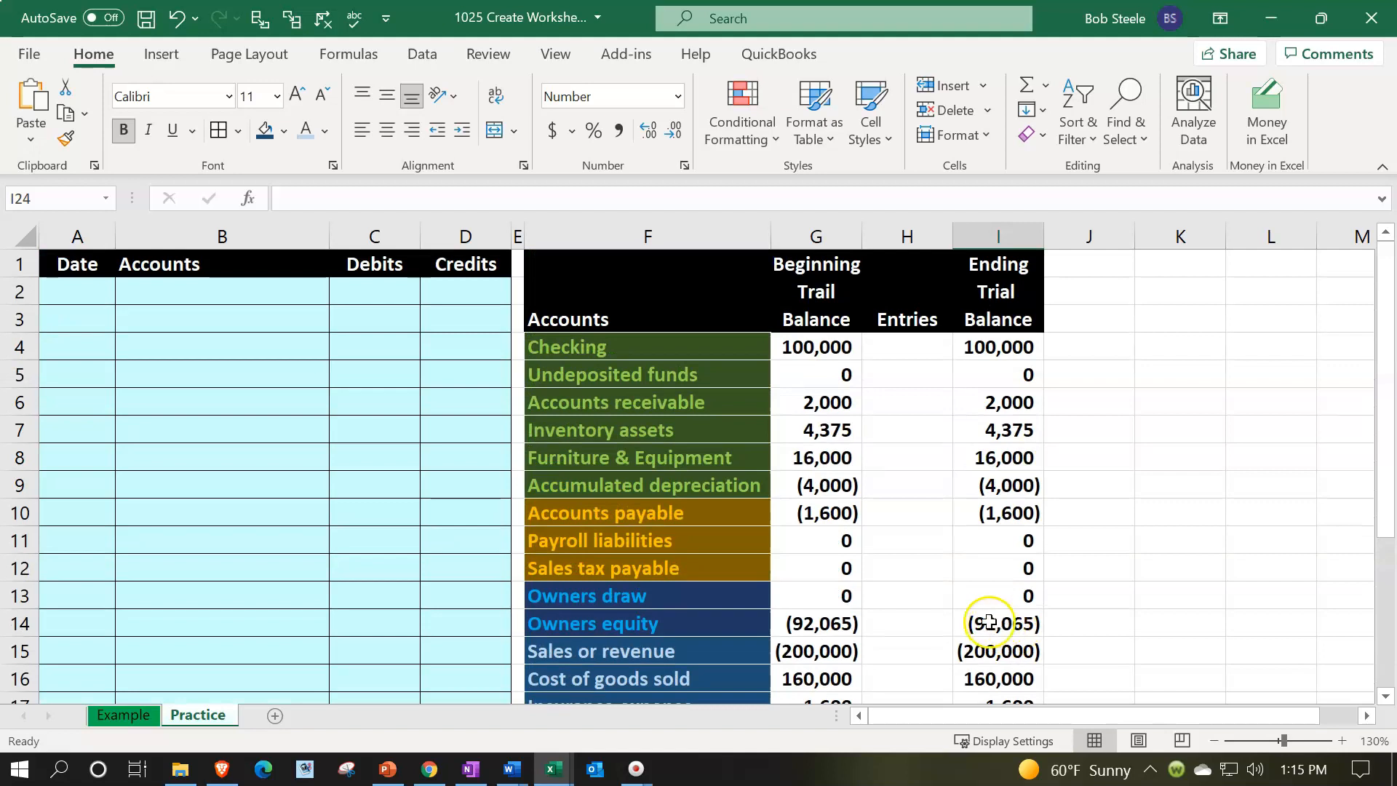
Give the asset balances G4:G9 a dark green fill and light green font to match their account labels
{"action": "left_click", "coordinate": [664, 437]}
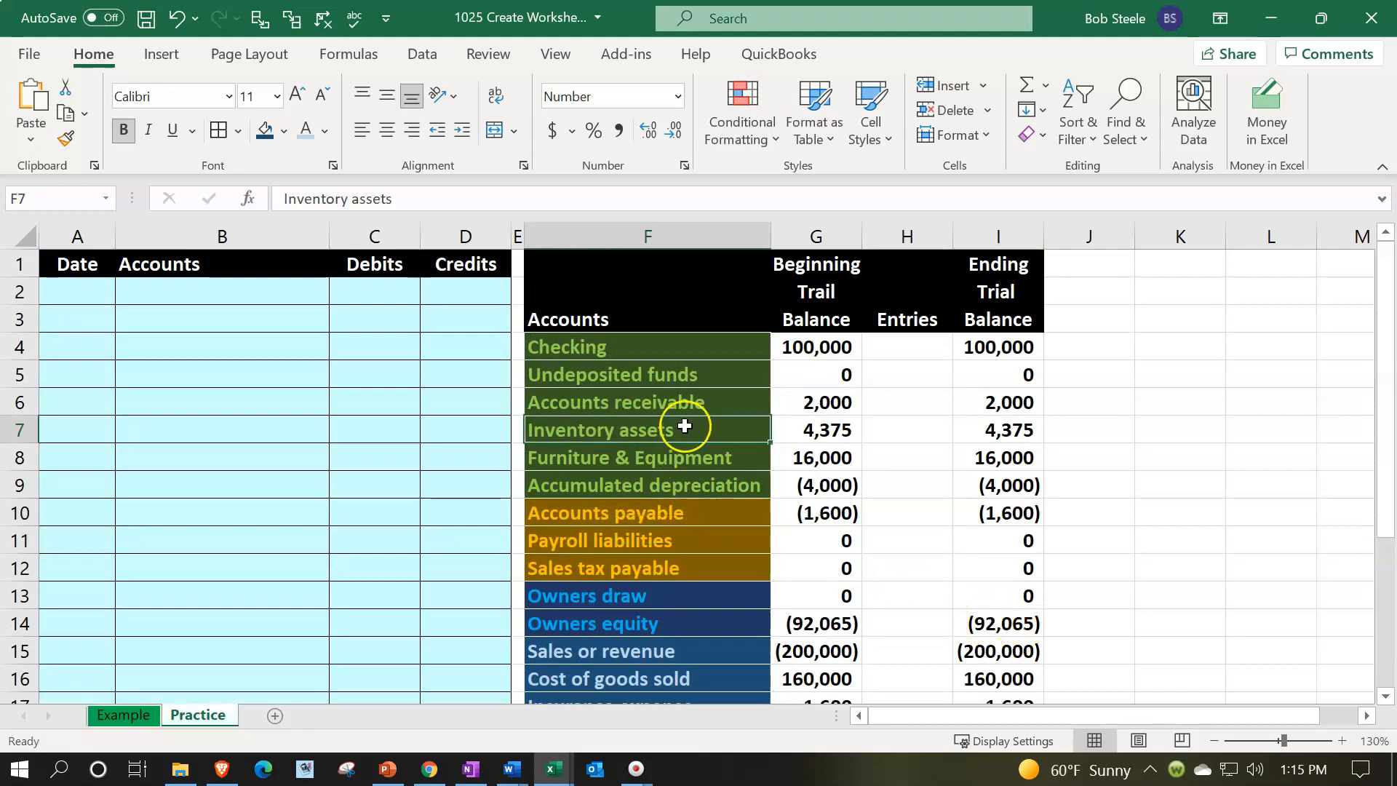
{"action": "left_click_drag", "start_coordinate": [805, 338], "coordinate": [814, 483]}
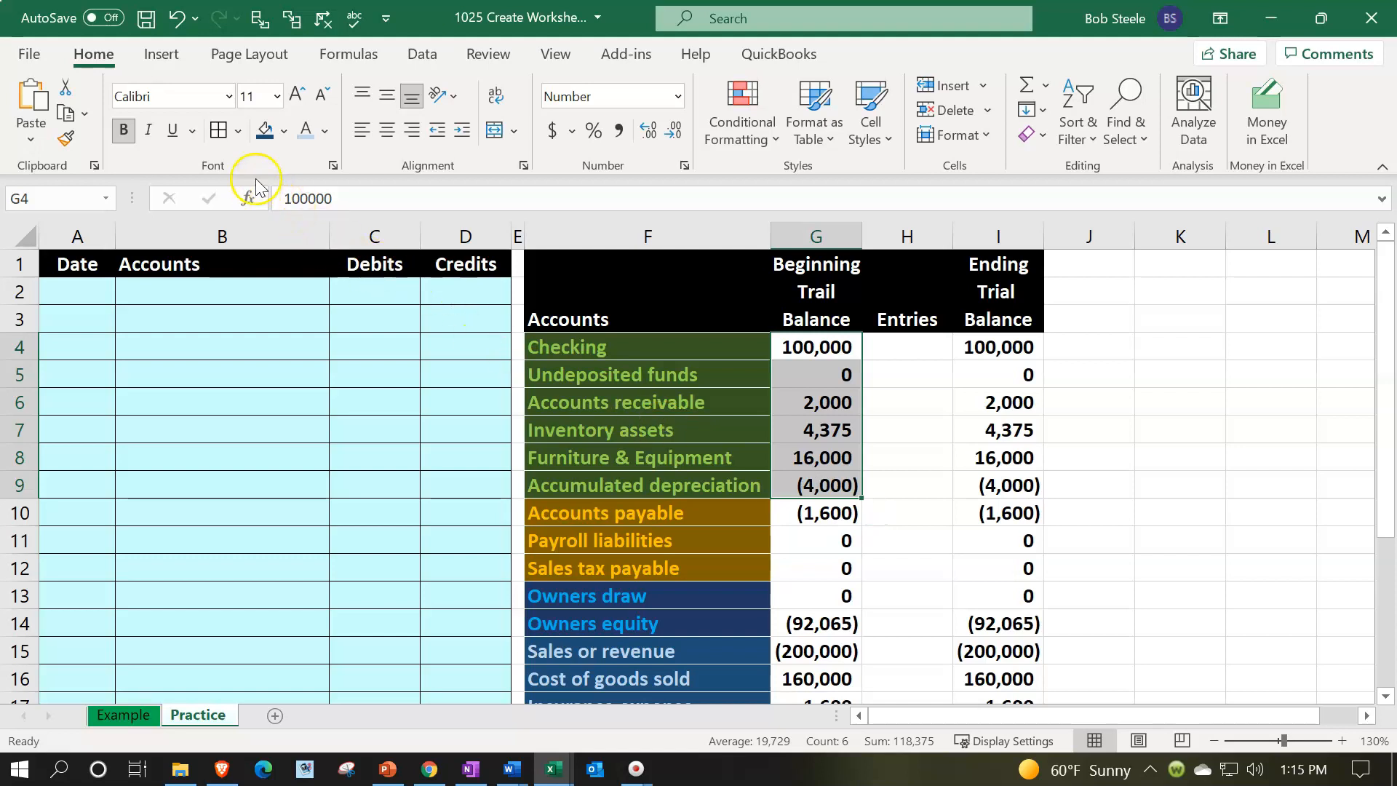
{"action": "left_click", "coordinate": [284, 131]}
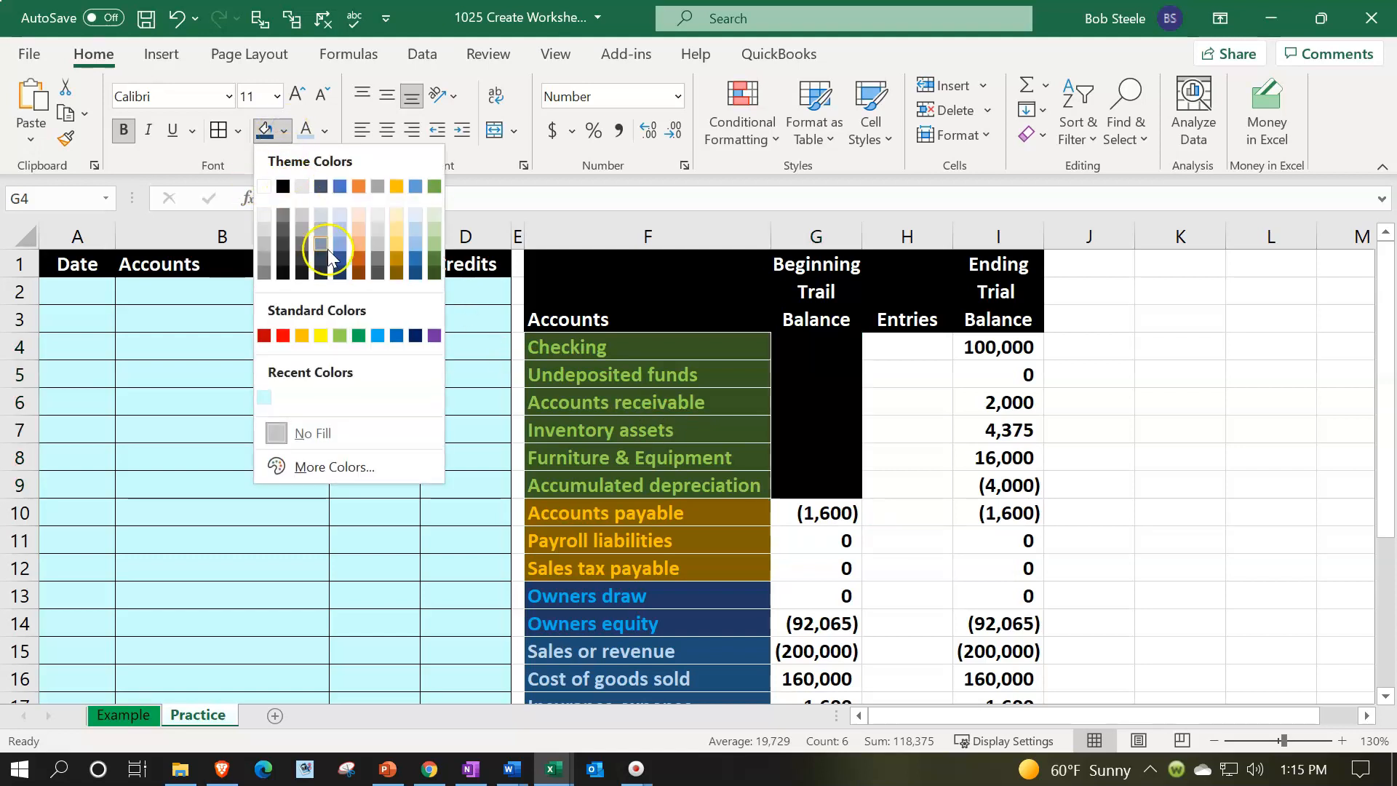
{"action": "left_click", "coordinate": [434, 272]}
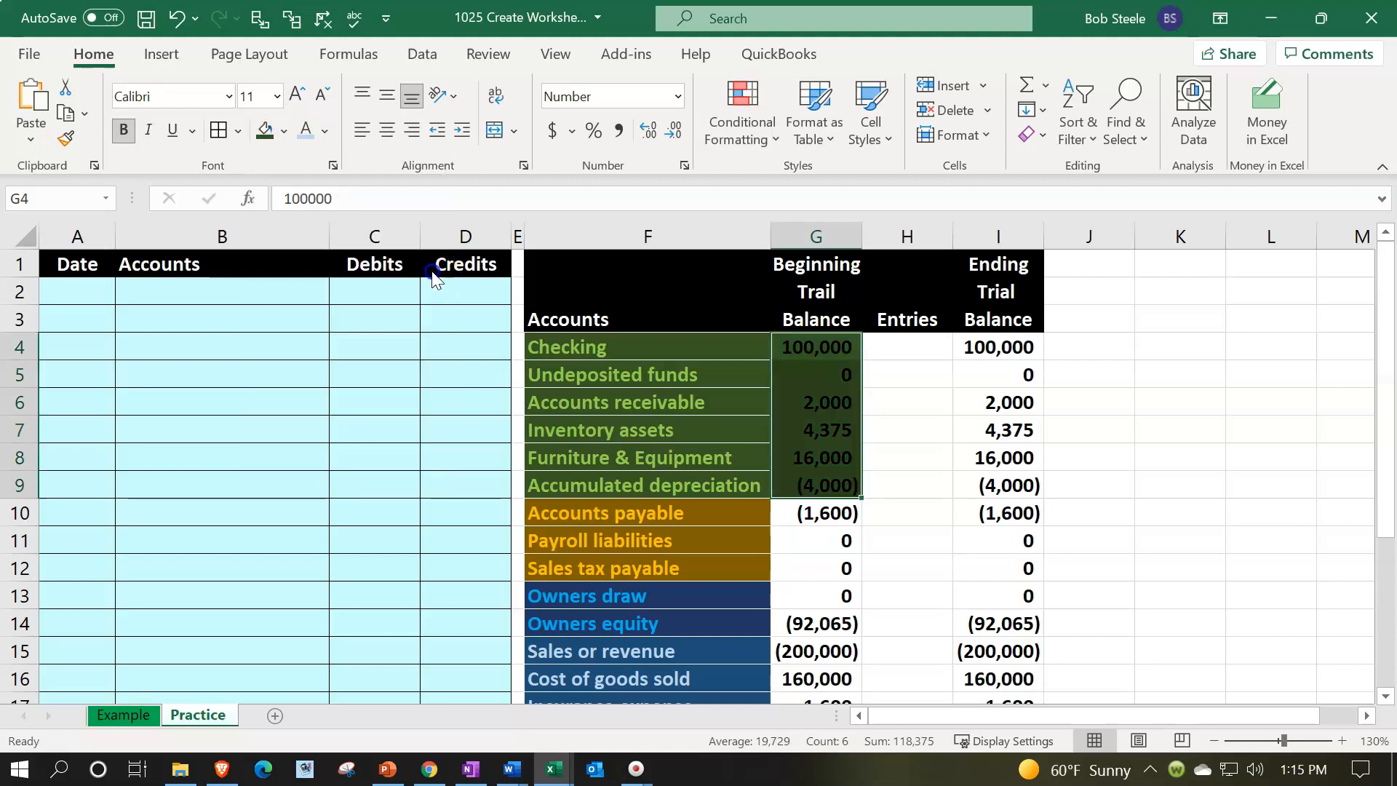
{"action": "left_click", "coordinate": [325, 131]}
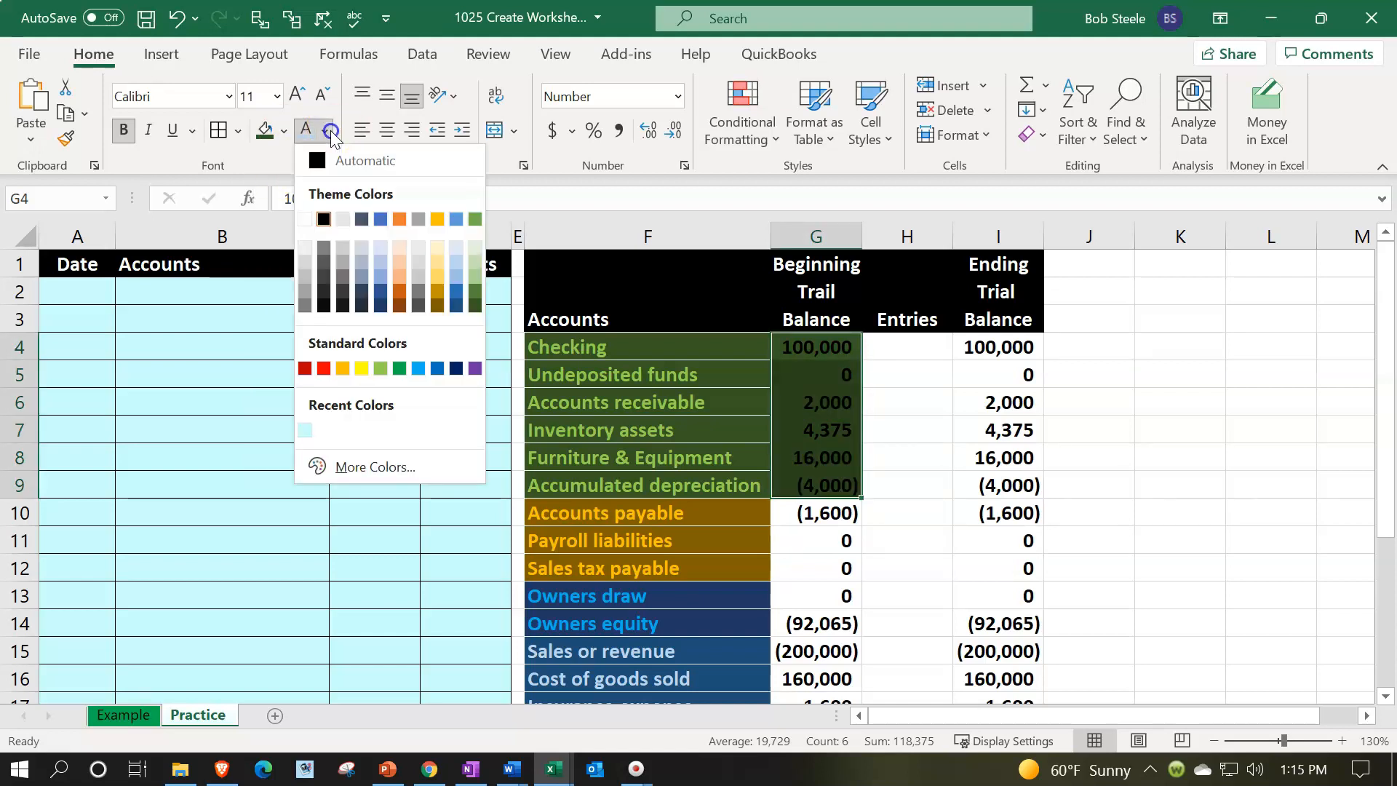
{"action": "left_click", "coordinate": [380, 368]}
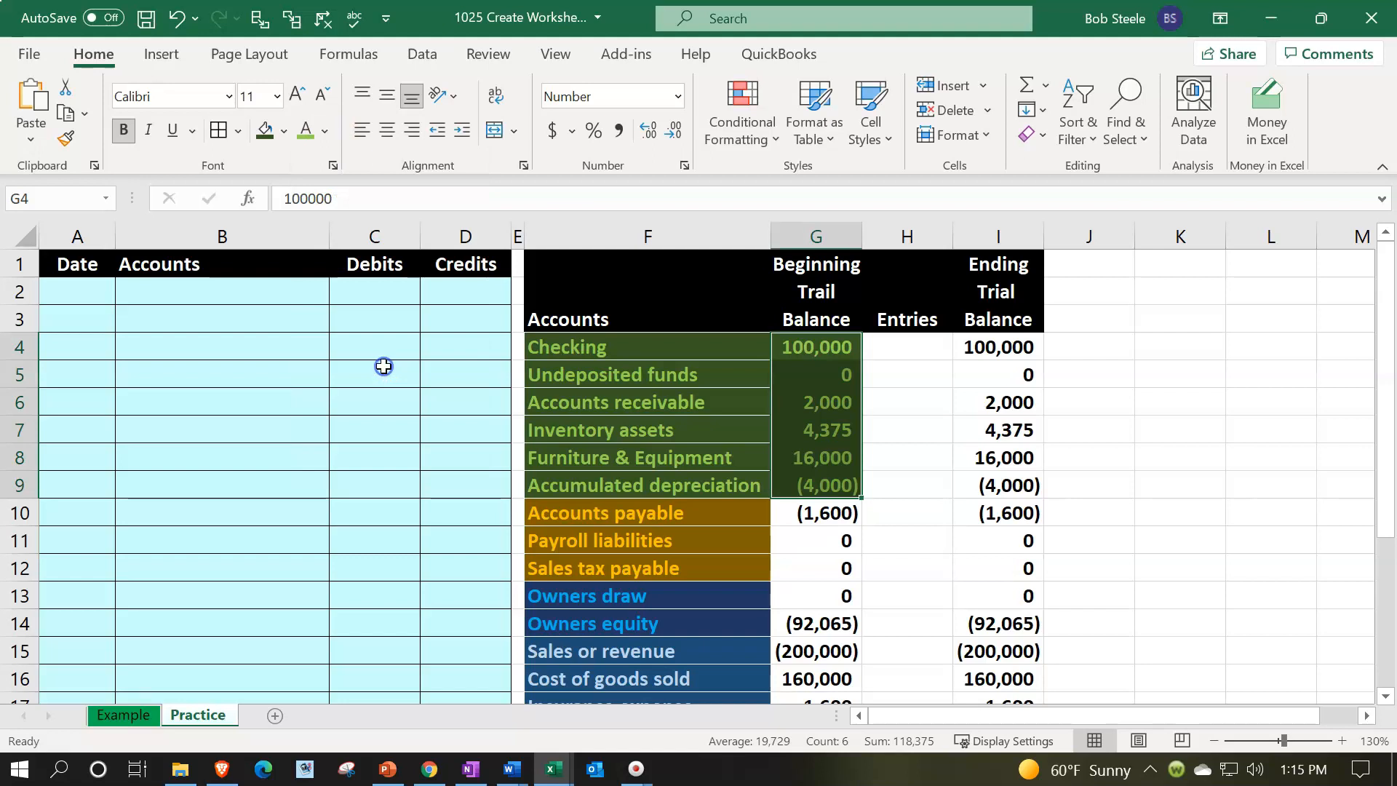
Give the liability balances G10:G12 a dark brown fill and orange font
{"action": "left_click_drag", "start_coordinate": [799, 519], "coordinate": [798, 574]}
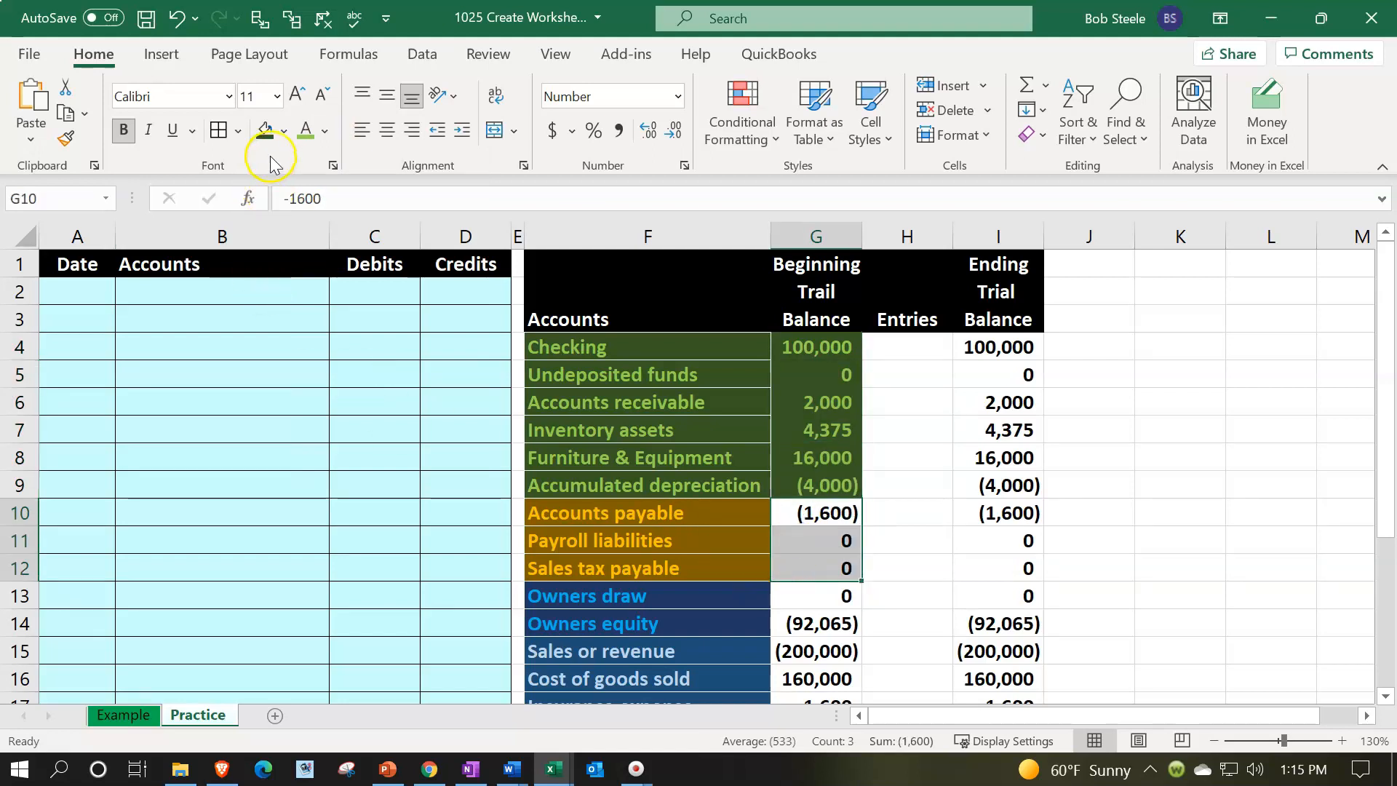
{"action": "left_click", "coordinate": [283, 133]}
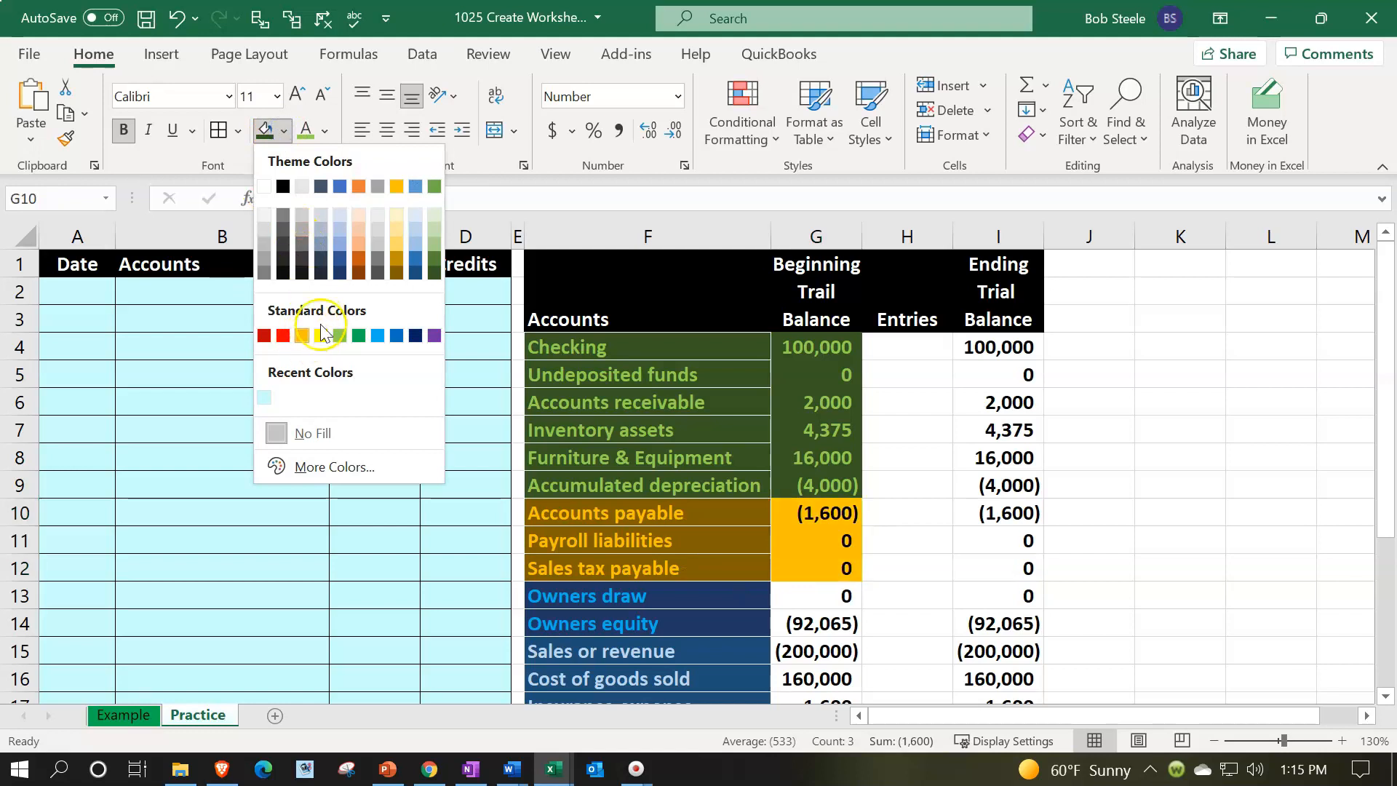
{"action": "left_click", "coordinate": [393, 275]}
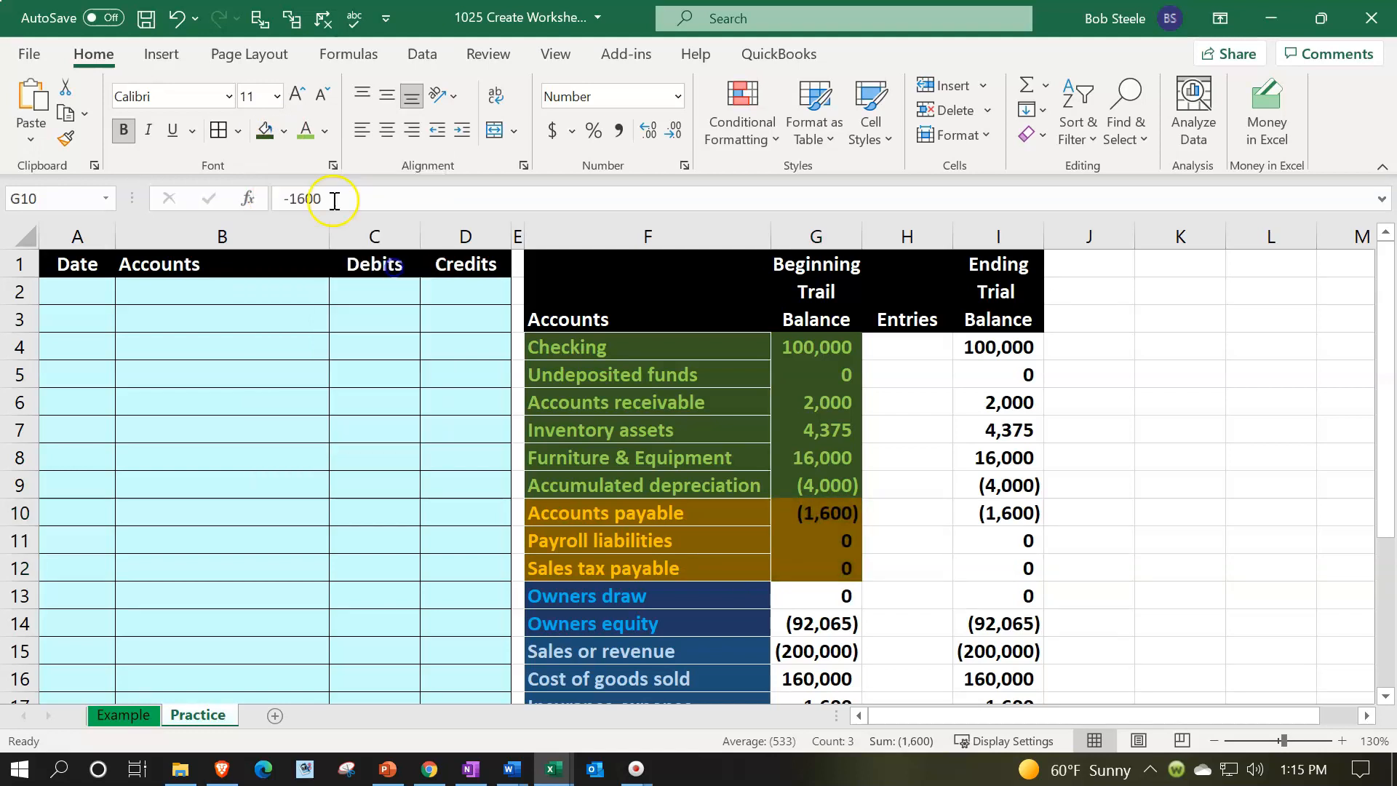
{"action": "left_click", "coordinate": [325, 131]}
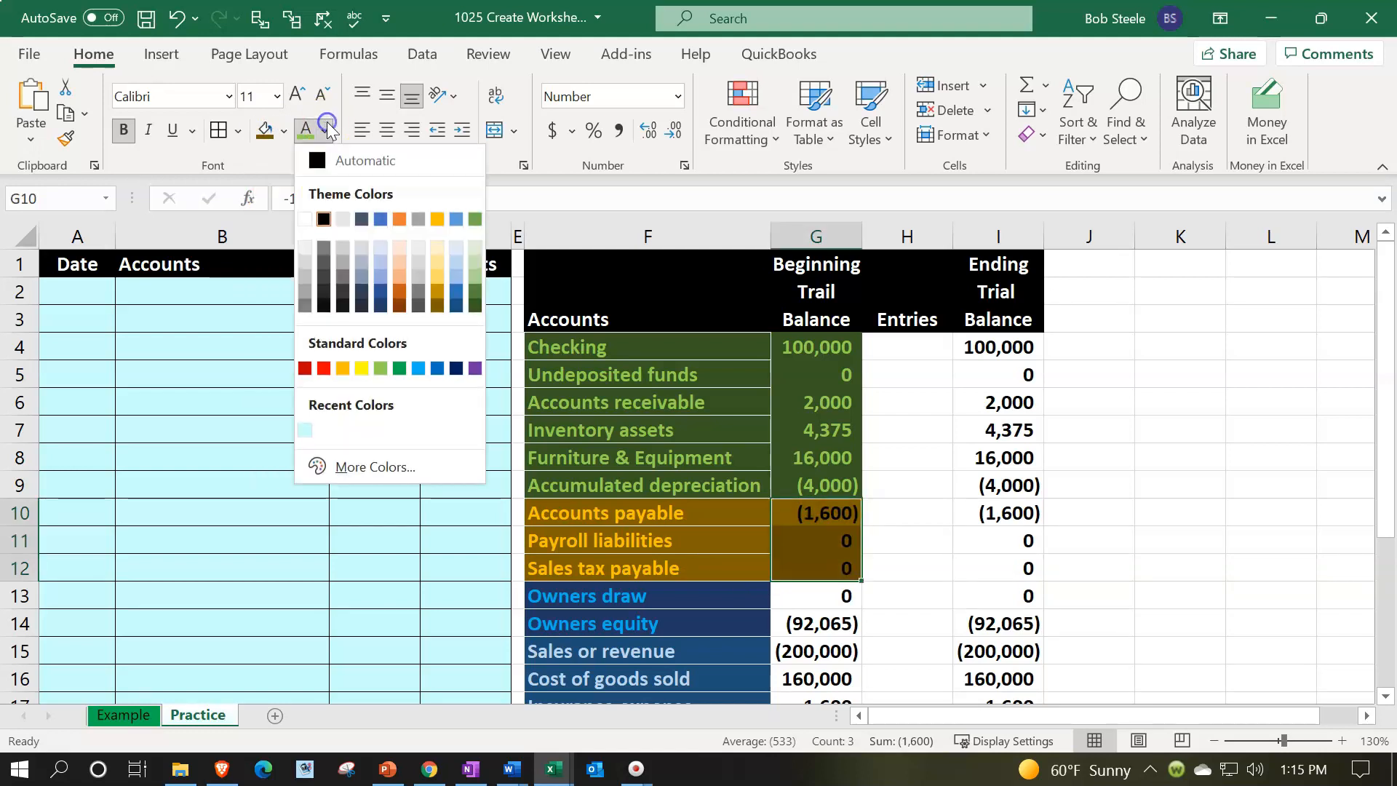
{"action": "left_click", "coordinate": [343, 367]}
Give the owners draw and equity balances G13:G14 a dark blue fill and light blue font
{"action": "scroll", "coordinate": [699, 399], "scroll_direction": "down", "scroll_amount": 2}
{"action": "left_click_drag", "start_coordinate": [820, 433], "coordinate": [822, 457]}
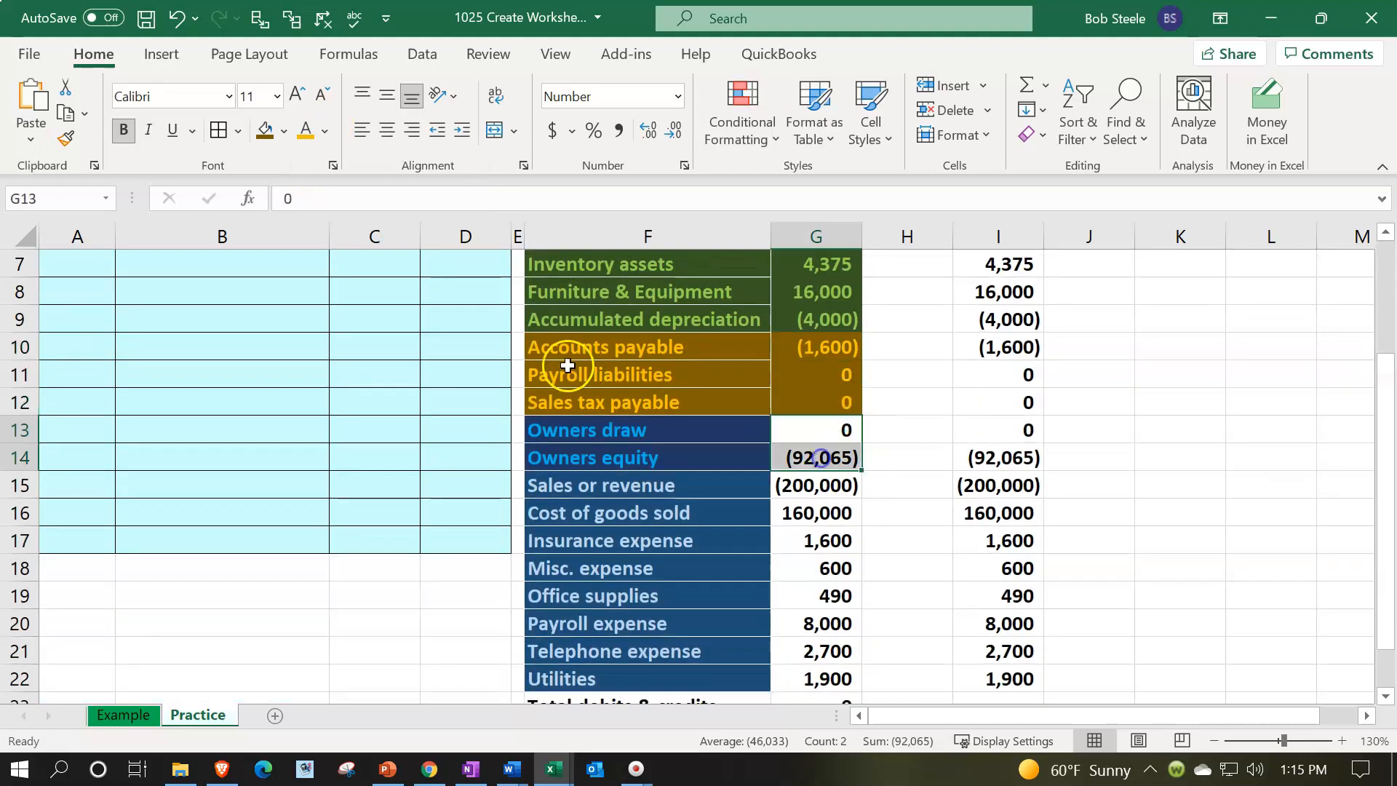
{"action": "left_click", "coordinate": [283, 131]}
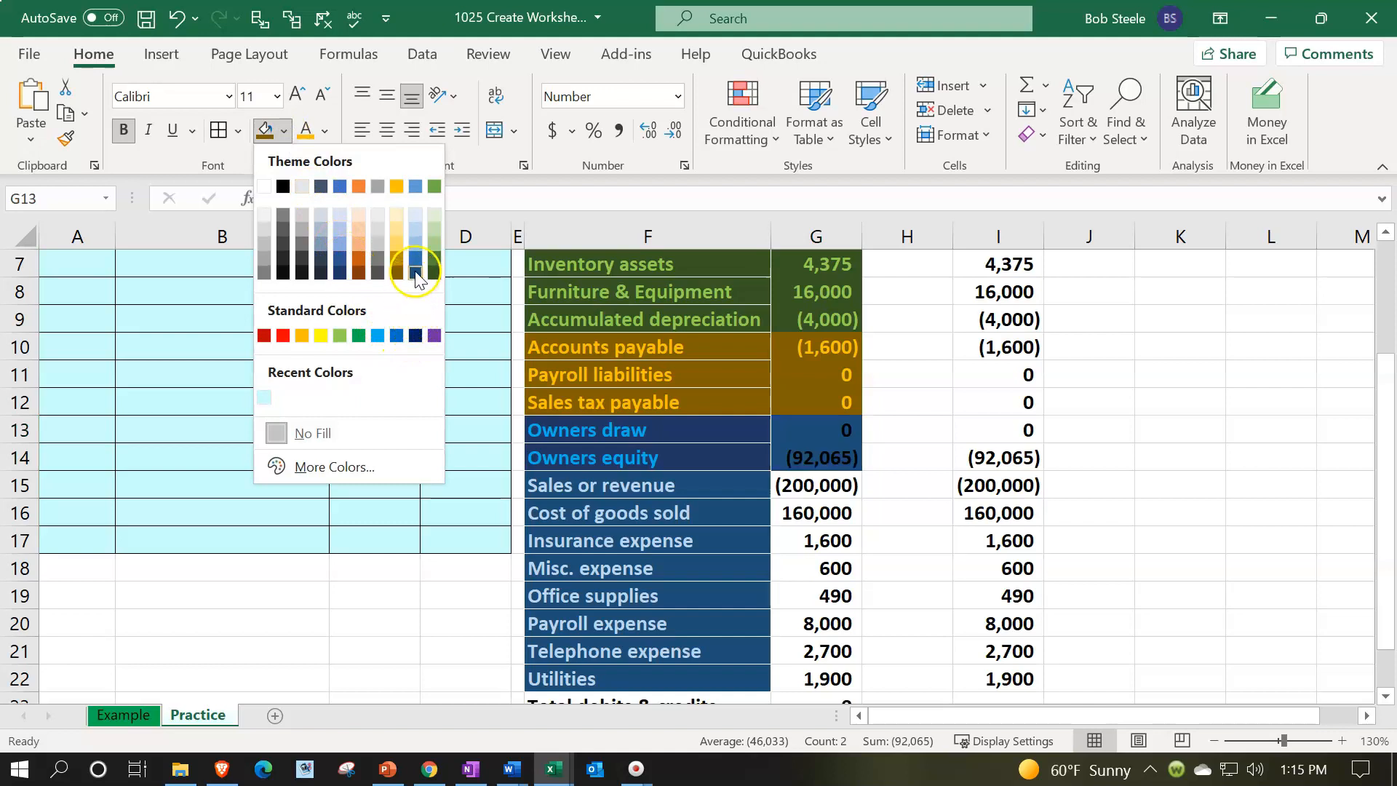
{"action": "left_click", "coordinate": [339, 275]}
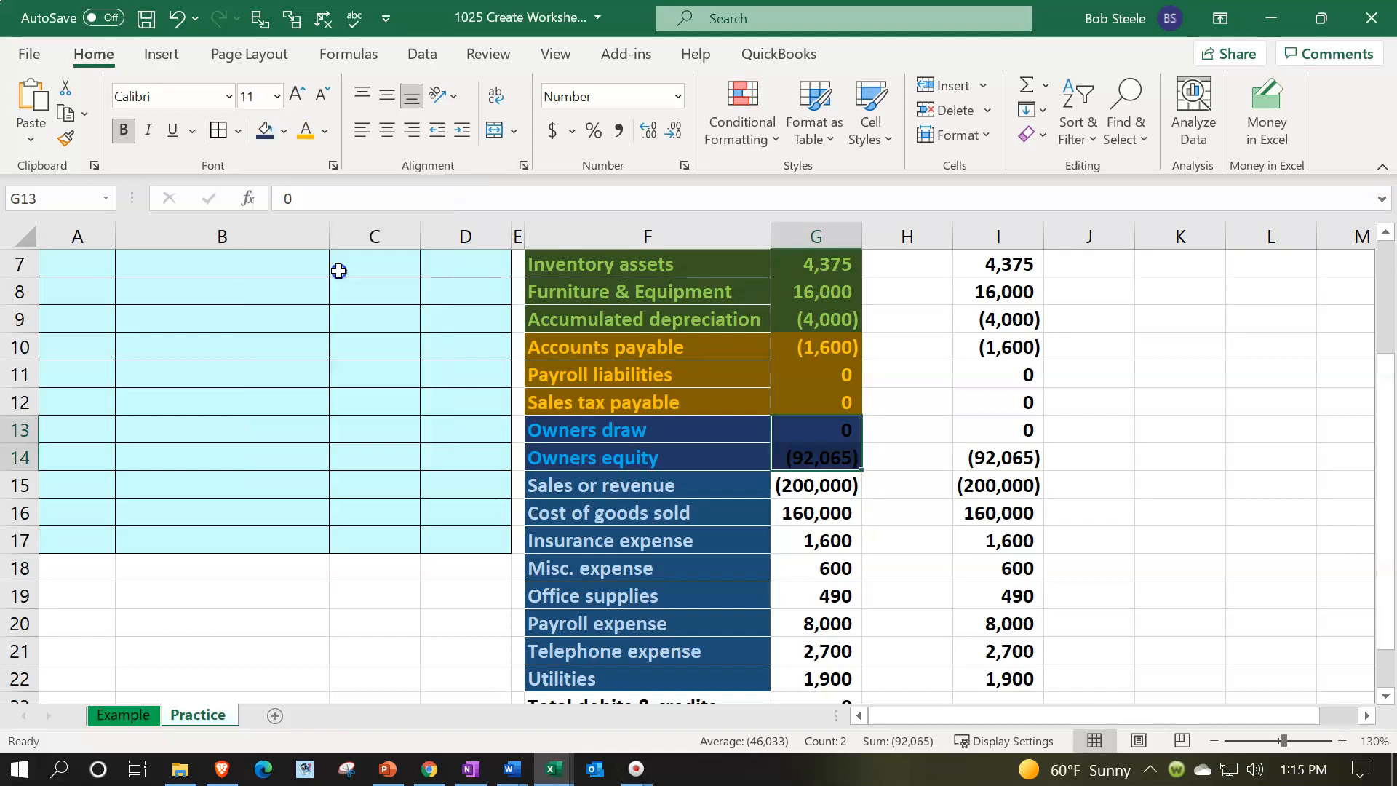
{"action": "left_click", "coordinate": [281, 133]}
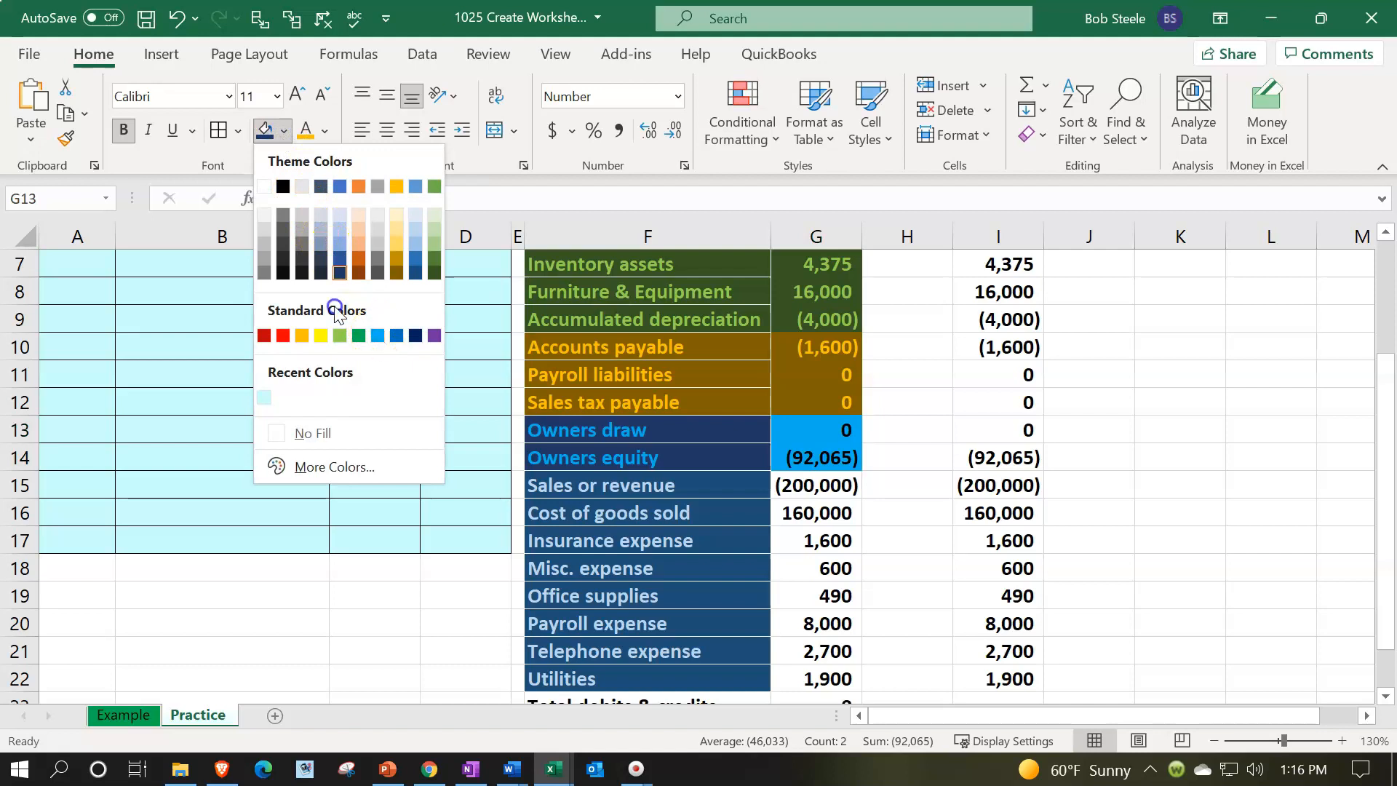
{"action": "left_click", "coordinate": [325, 130]}
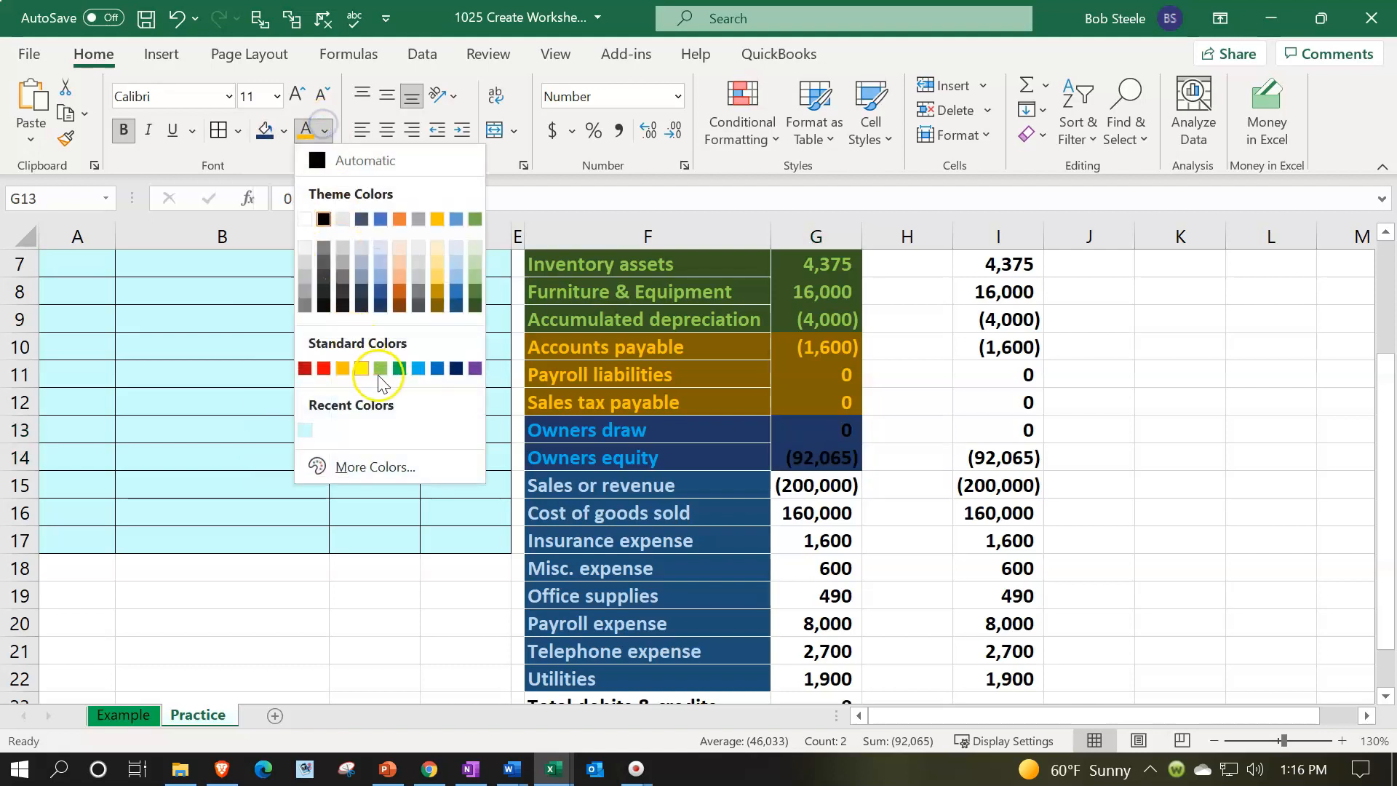
{"action": "left_click", "coordinate": [418, 369]}
Fill the revenue and expense balances G15:G22 with dark blue
{"action": "scroll", "coordinate": [764, 439], "scroll_direction": "down", "scroll_amount": 1}
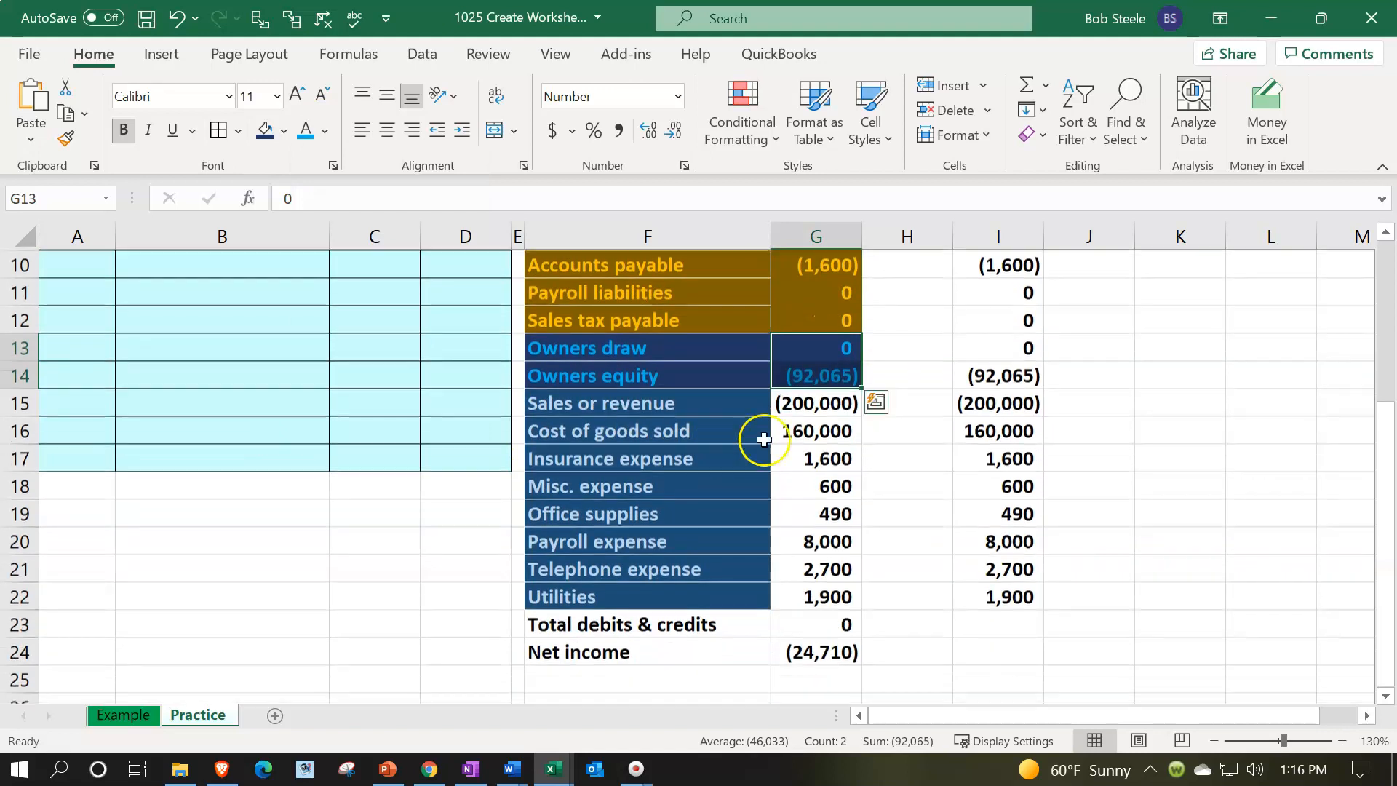
{"action": "left_click_drag", "start_coordinate": [816, 402], "coordinate": [818, 604]}
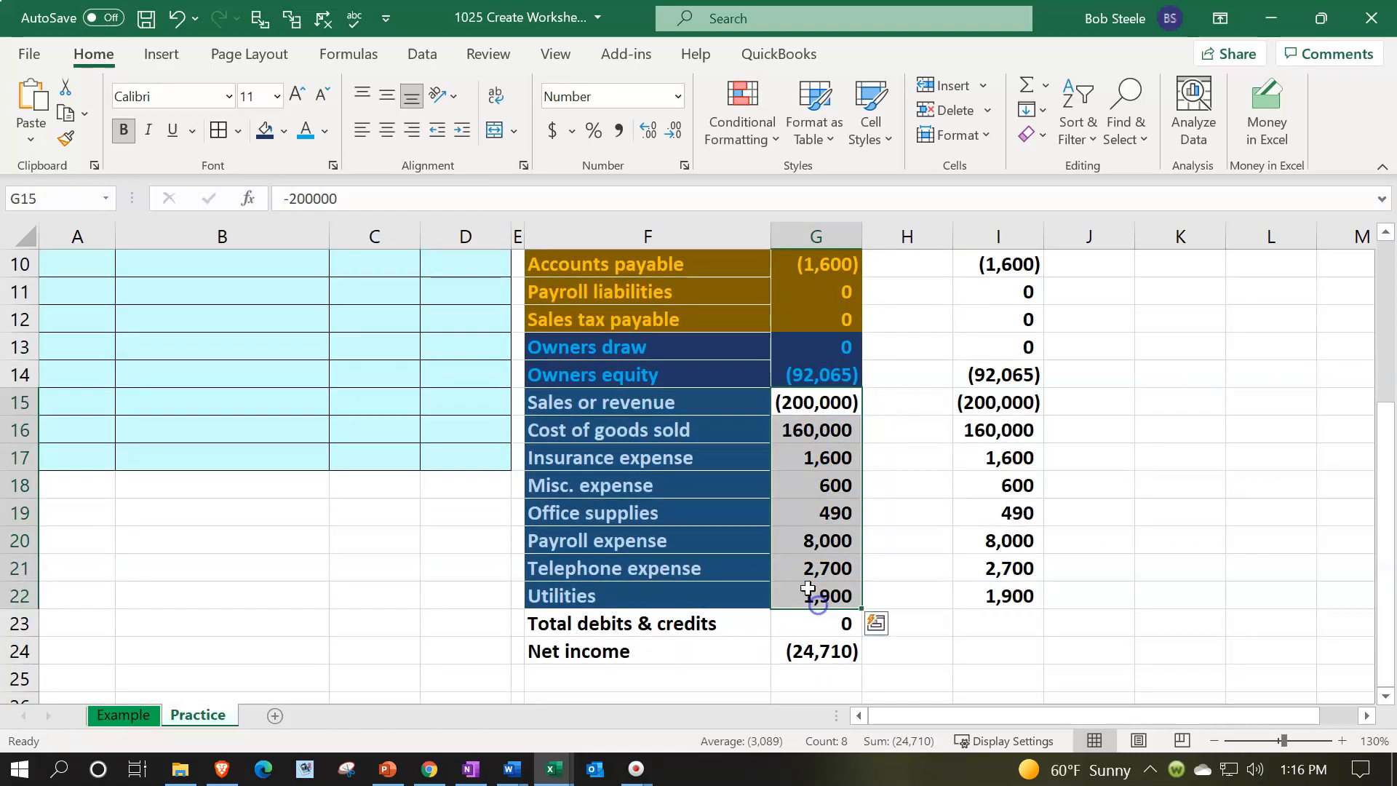
{"action": "left_click", "coordinate": [283, 131]}
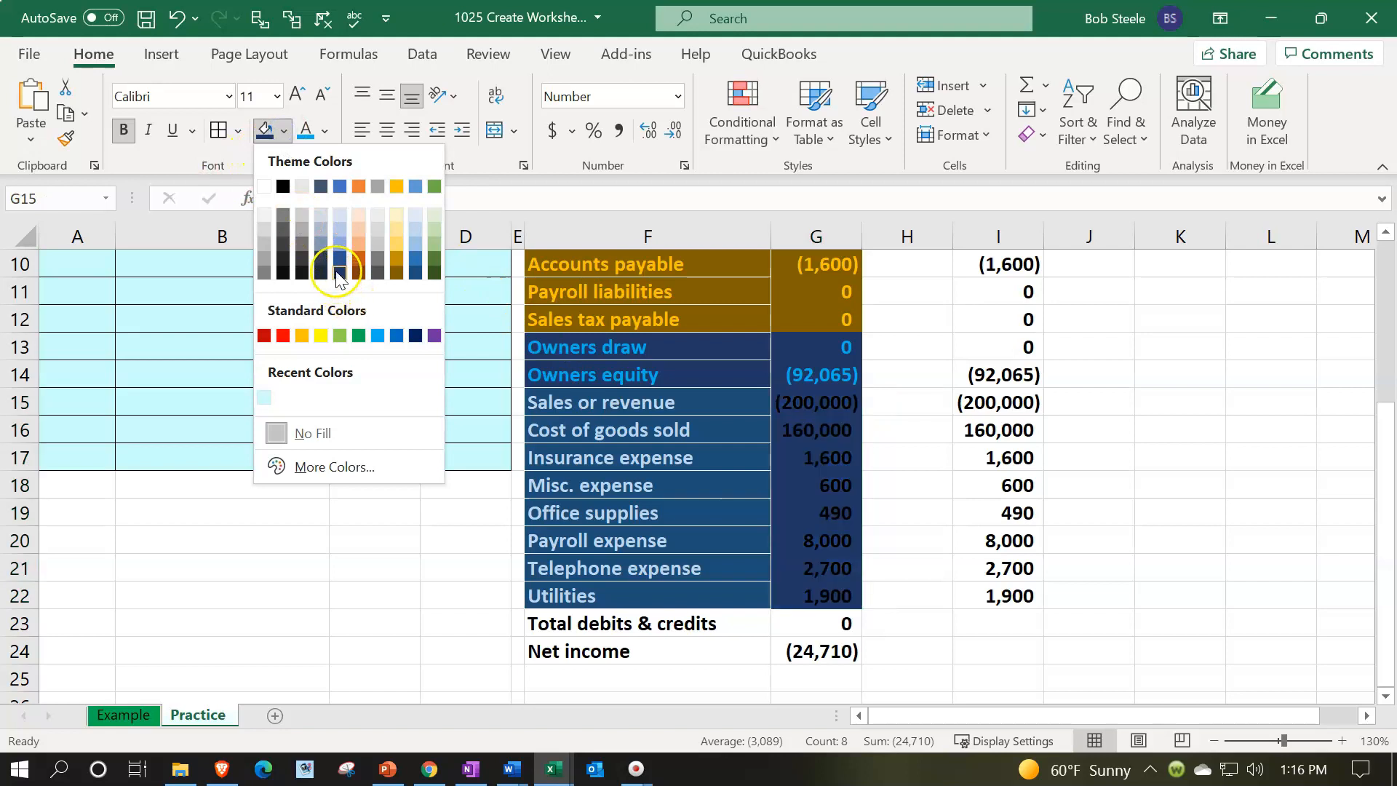
{"action": "left_click", "coordinate": [415, 275]}
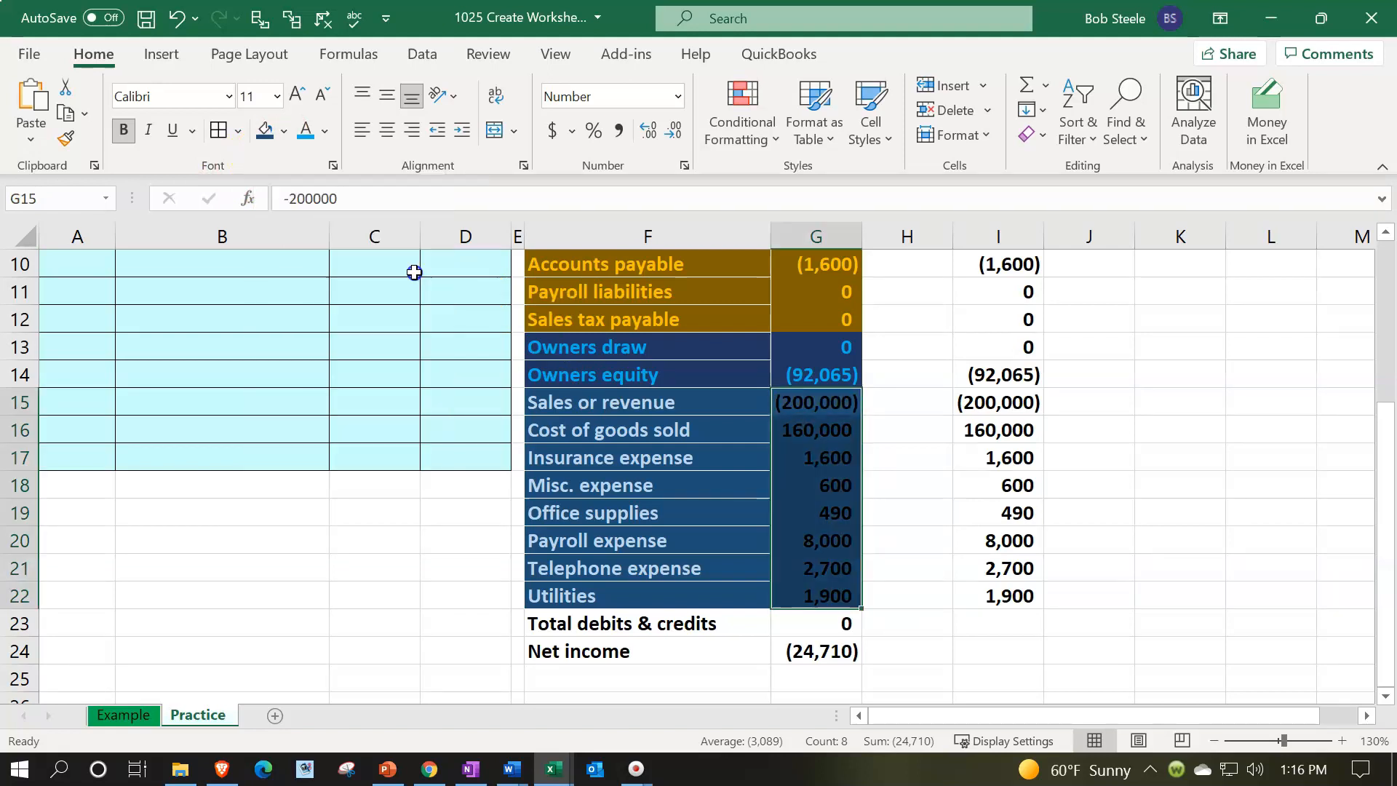
Give the revenue and expense balances G15:G22 a light blue font, and apply all borders to the balances G4:G22
{"action": "left_click", "coordinate": [304, 139]}
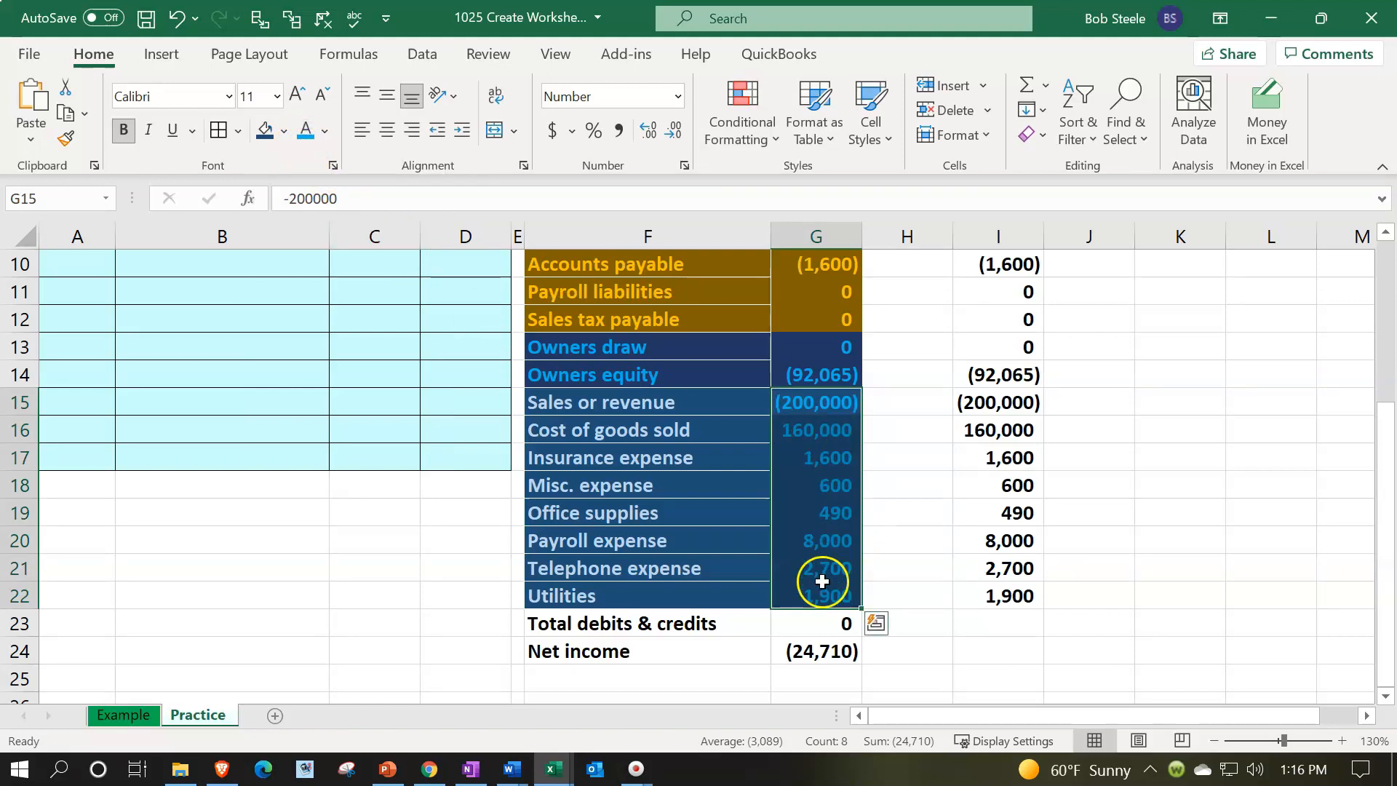
{"action": "left_click_drag", "start_coordinate": [817, 586], "coordinate": [804, 336]}
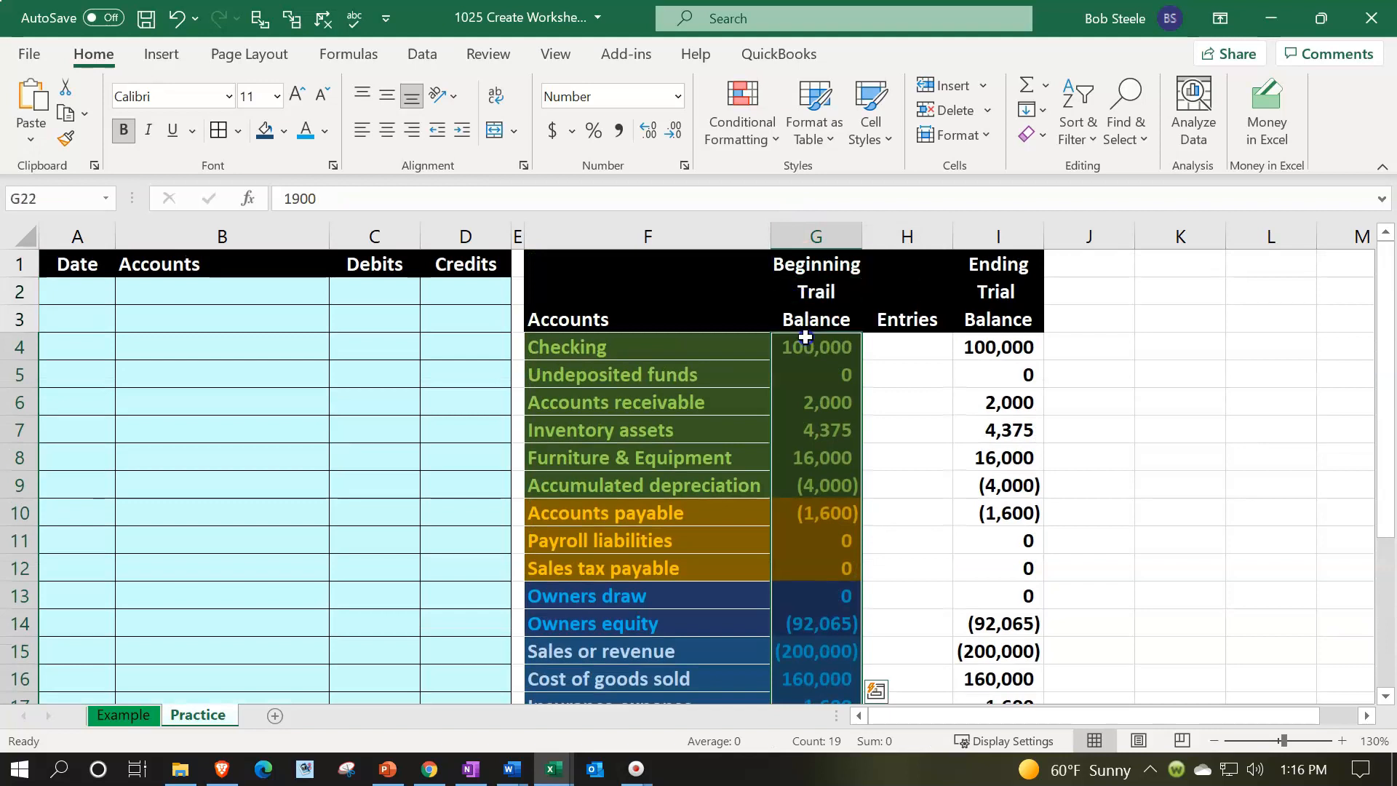
{"action": "left_click", "coordinate": [240, 132]}
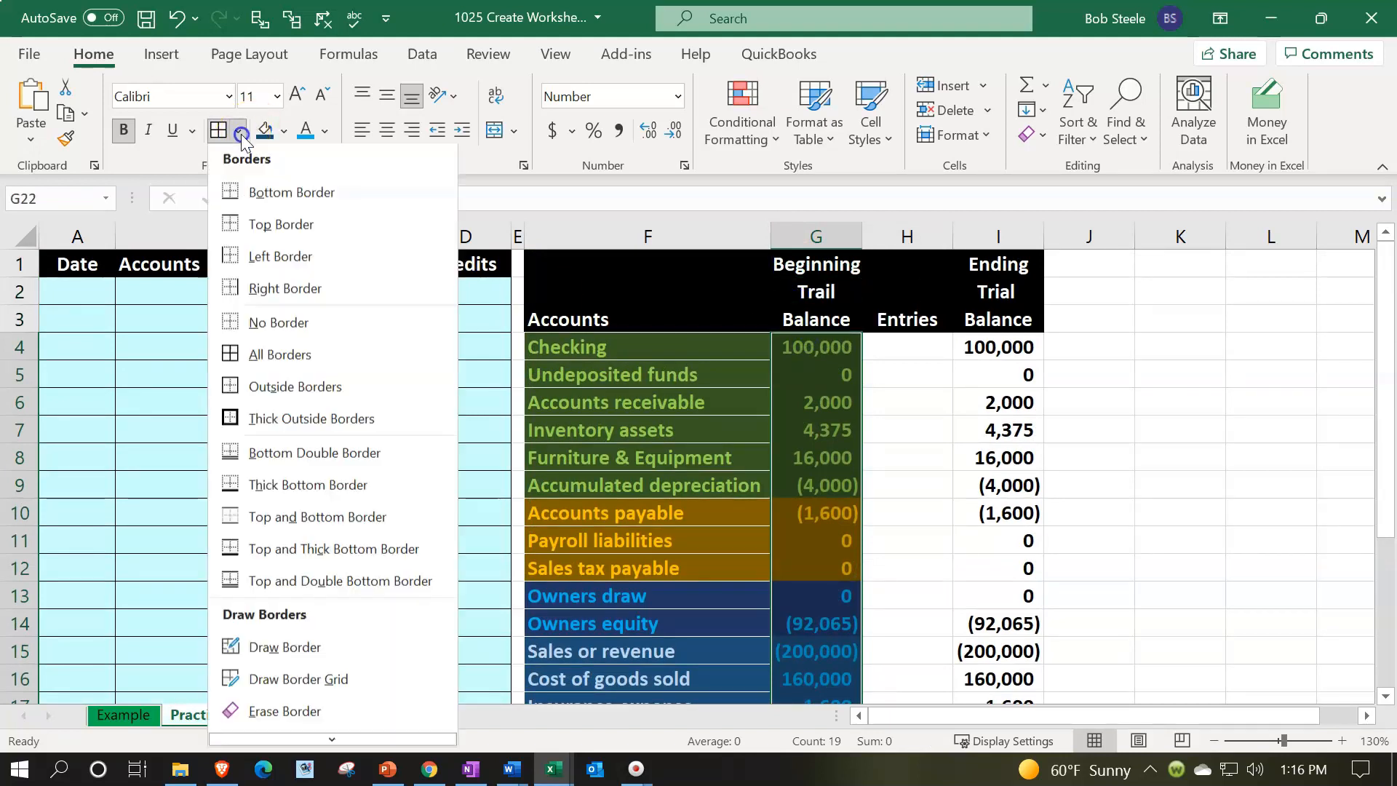
{"action": "left_click", "coordinate": [267, 352]}
{"action": "scroll", "coordinate": [313, 393], "scroll_direction": "down", "scroll_amount": 1}
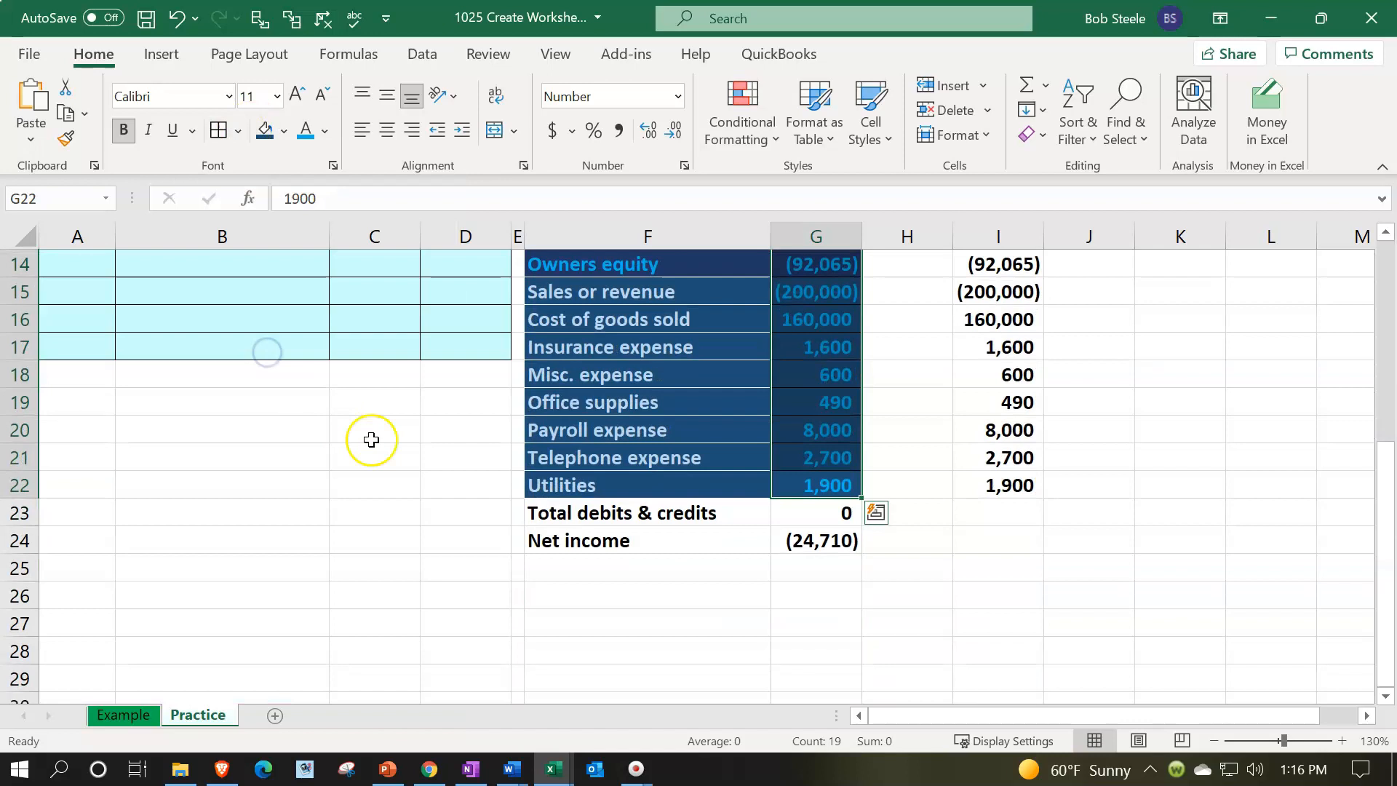
{"action": "scroll", "coordinate": [369, 439], "scroll_direction": "up", "scroll_amount": 4}
{"action": "left_click", "coordinate": [891, 383]}
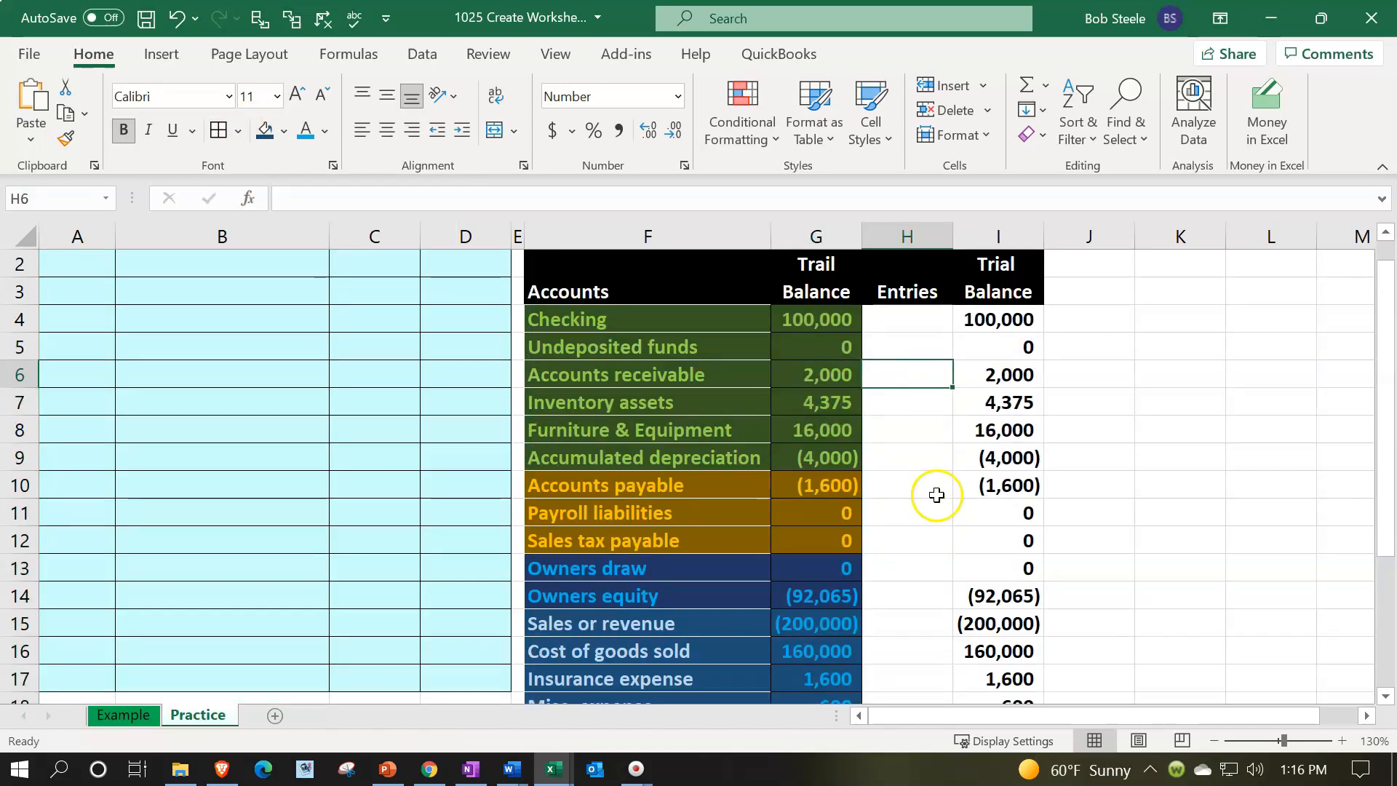
Set white outline and inside borders on the beginning balances G4:G22 through More Borders
{"action": "left_click_drag", "start_coordinate": [806, 321], "coordinate": [799, 605]}
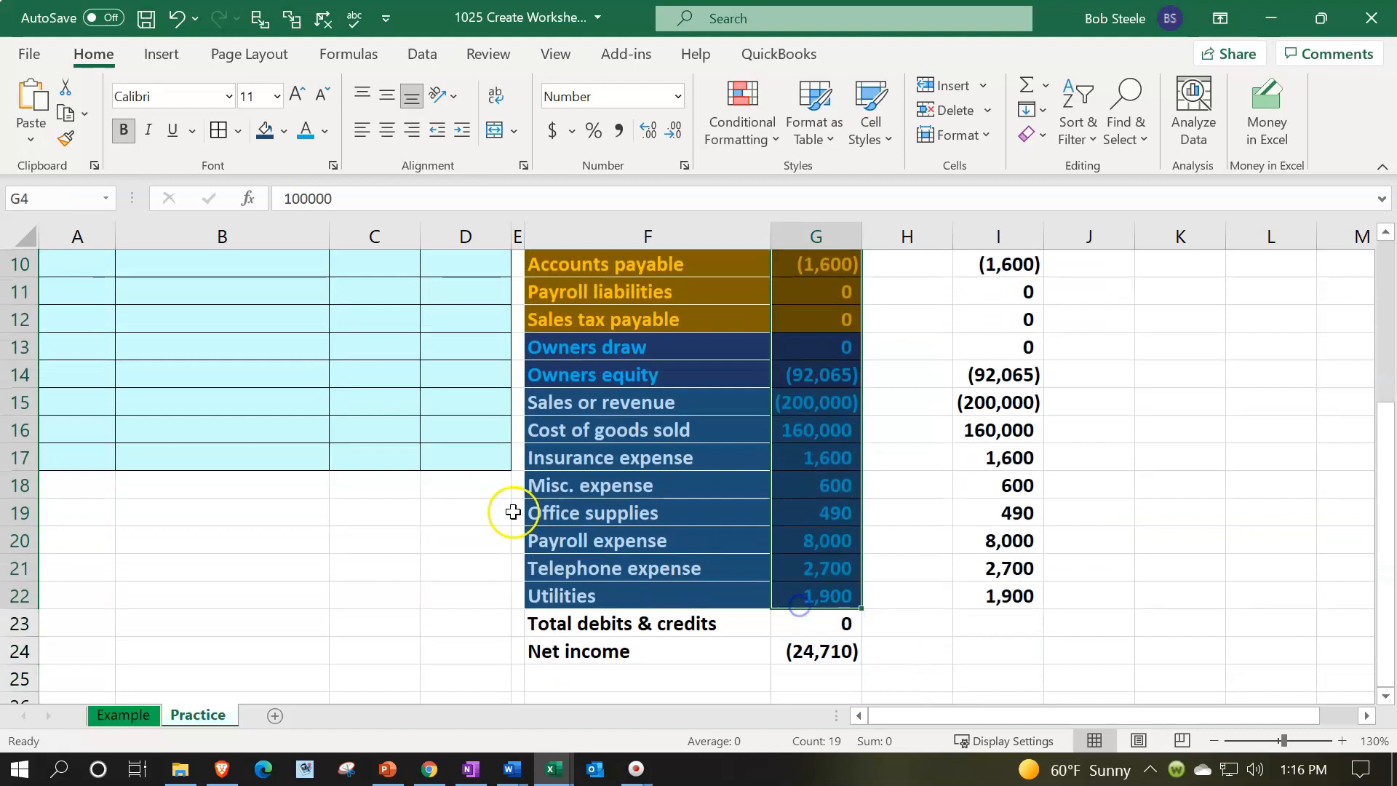
{"action": "scroll", "coordinate": [514, 509], "scroll_direction": "up", "scroll_amount": 3}
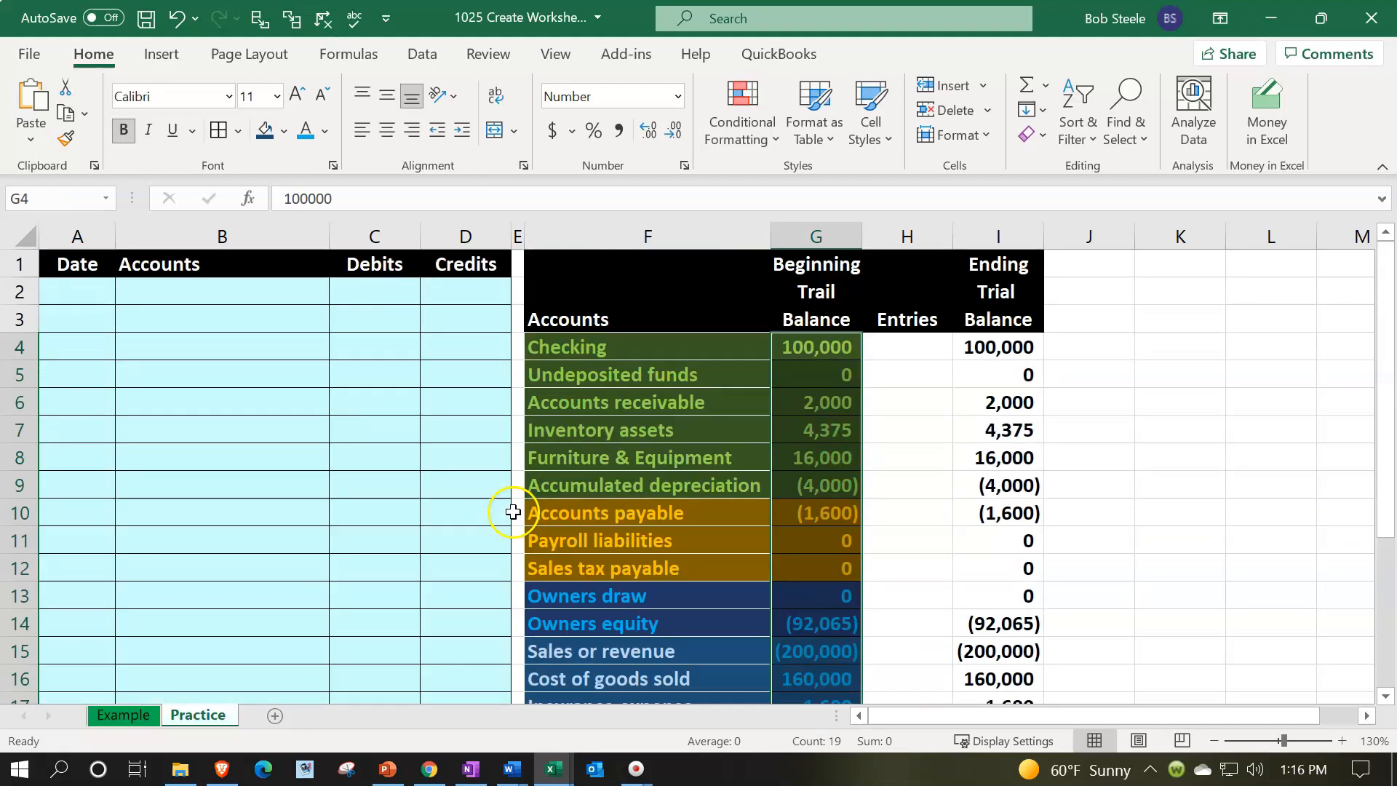
{"action": "left_click", "coordinate": [238, 130]}
{"action": "scroll", "coordinate": [312, 408], "scroll_direction": "down", "scroll_amount": 2}
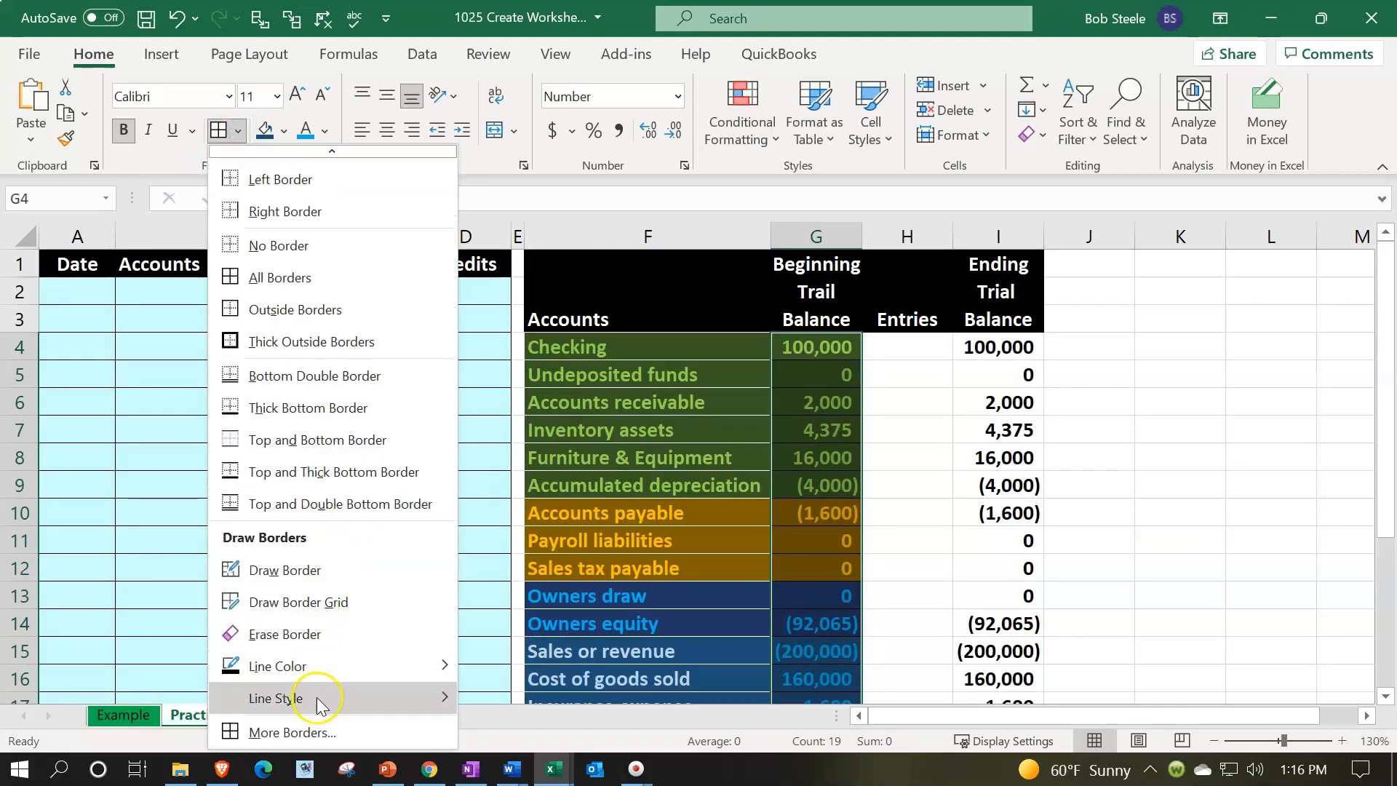
{"action": "left_click", "coordinate": [309, 732]}
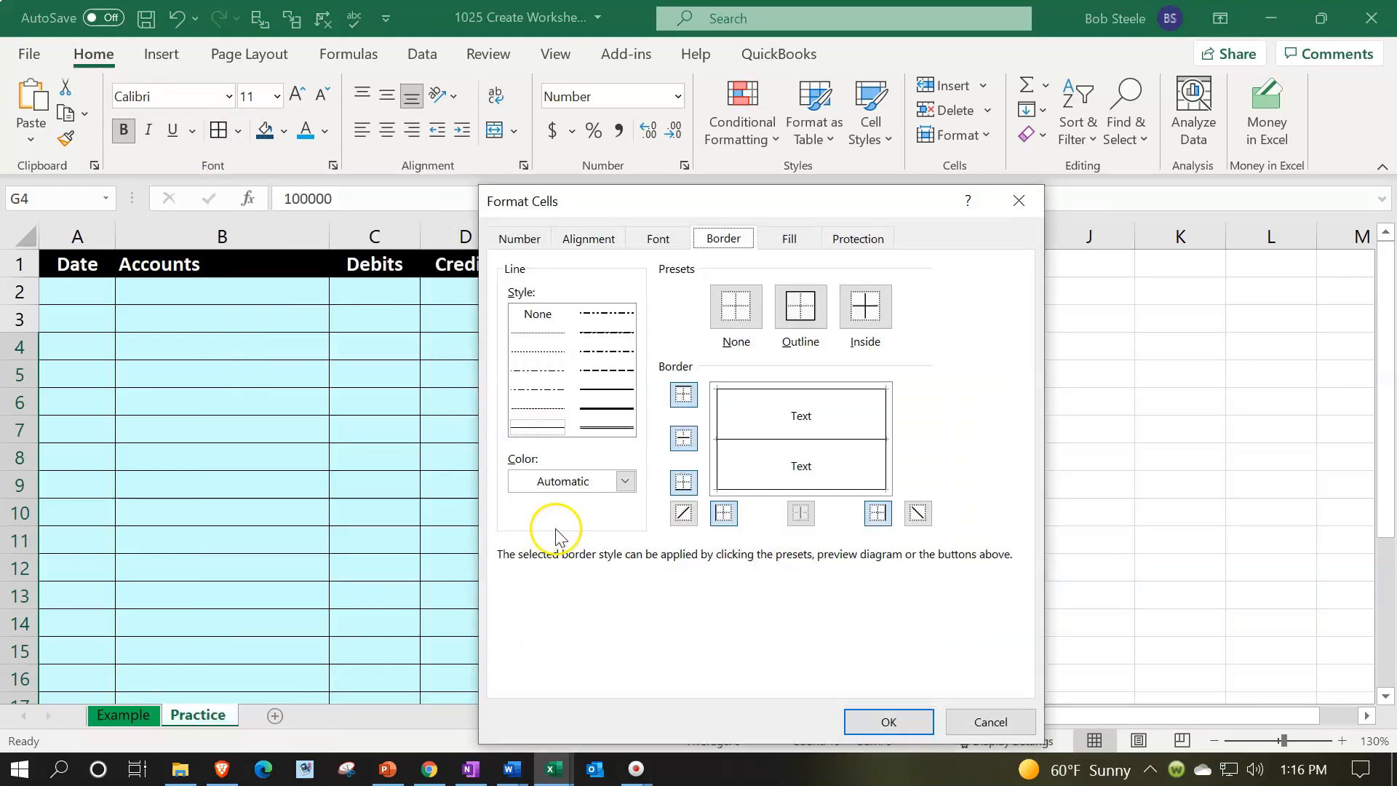
{"action": "left_click", "coordinate": [625, 482]}
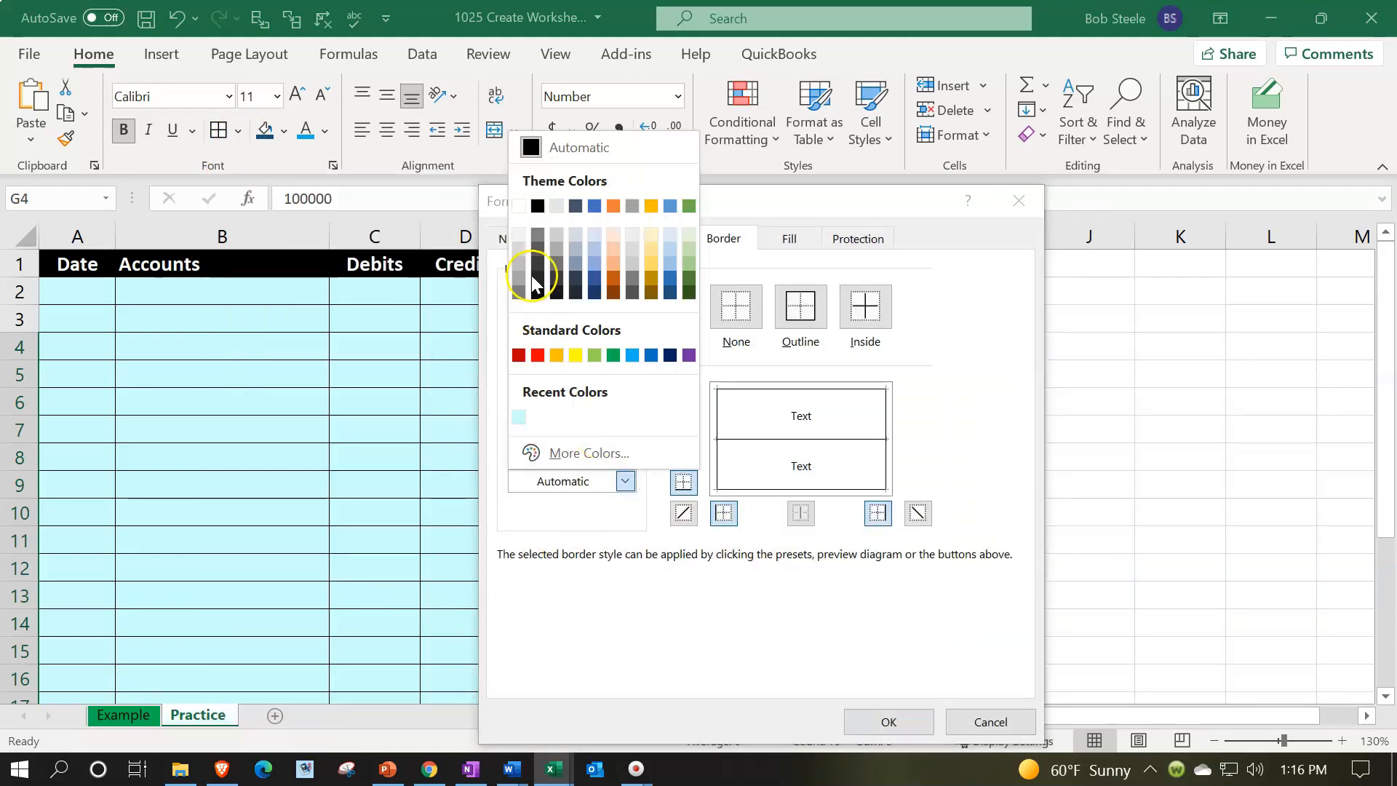
{"action": "left_click", "coordinate": [517, 207]}
{"action": "left_click", "coordinate": [803, 304]}
{"action": "left_click", "coordinate": [858, 309]}
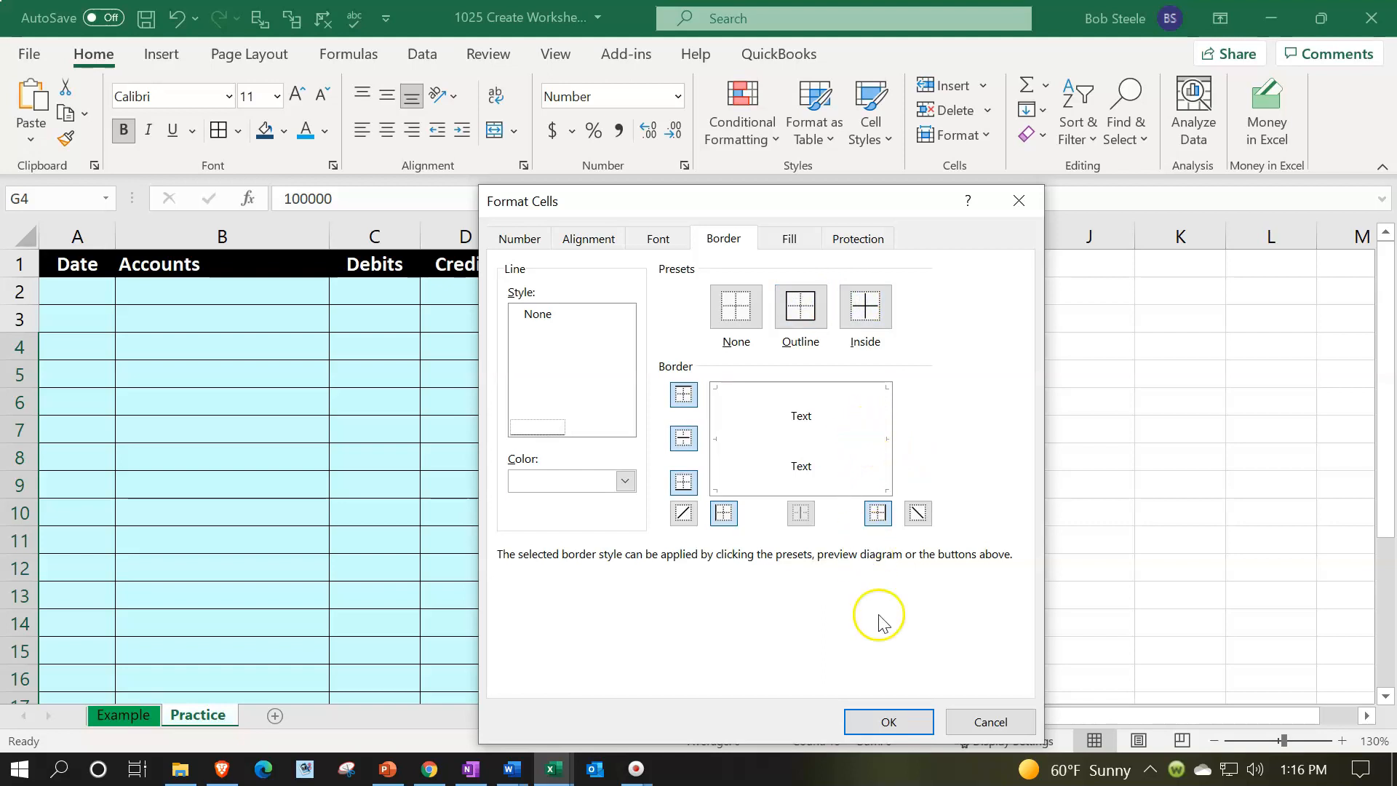
{"action": "left_click", "coordinate": [890, 721]}
{"action": "left_click", "coordinate": [804, 566]}
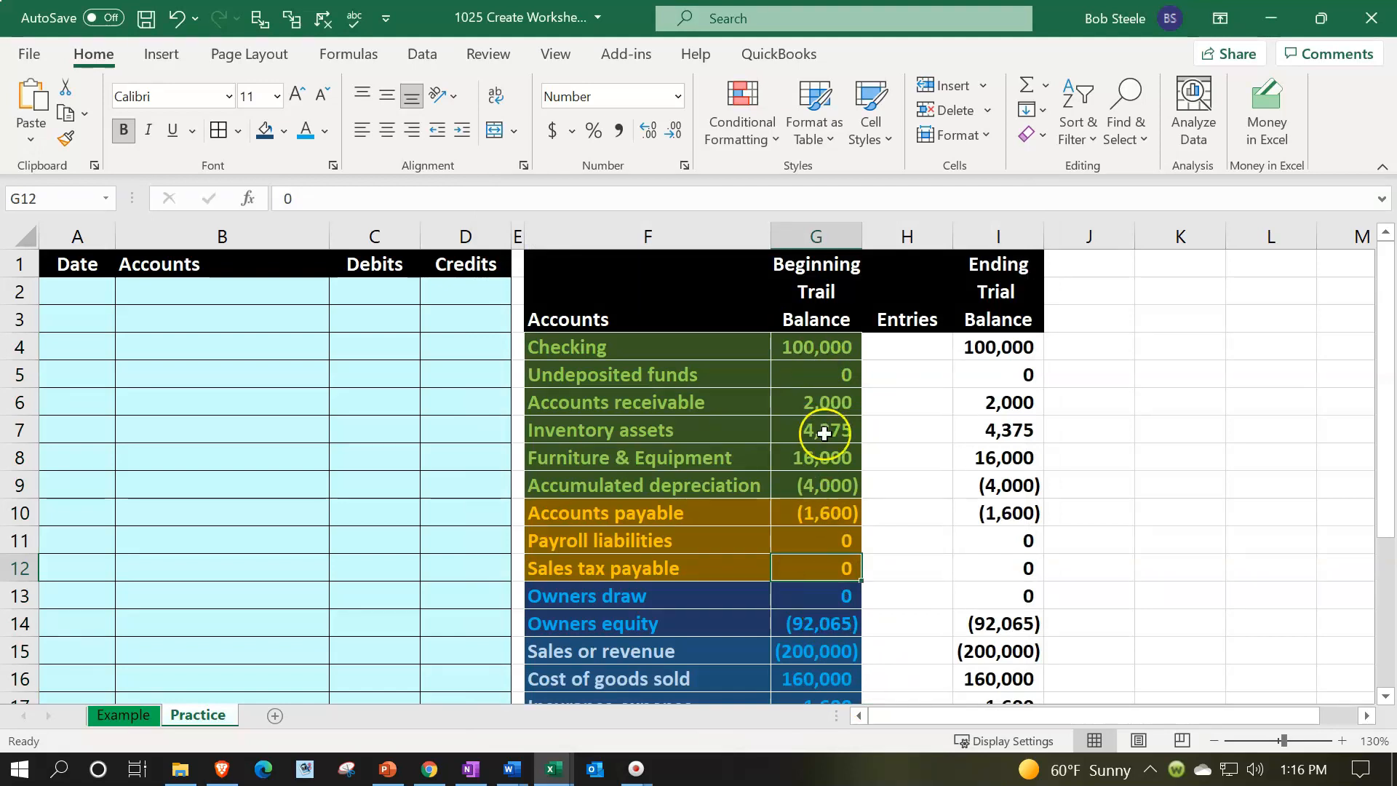
Copy the formatting of G4:G22 onto the ending balances I4:I22 with Format Painter
{"action": "left_click_drag", "start_coordinate": [986, 349], "coordinate": [988, 484]}
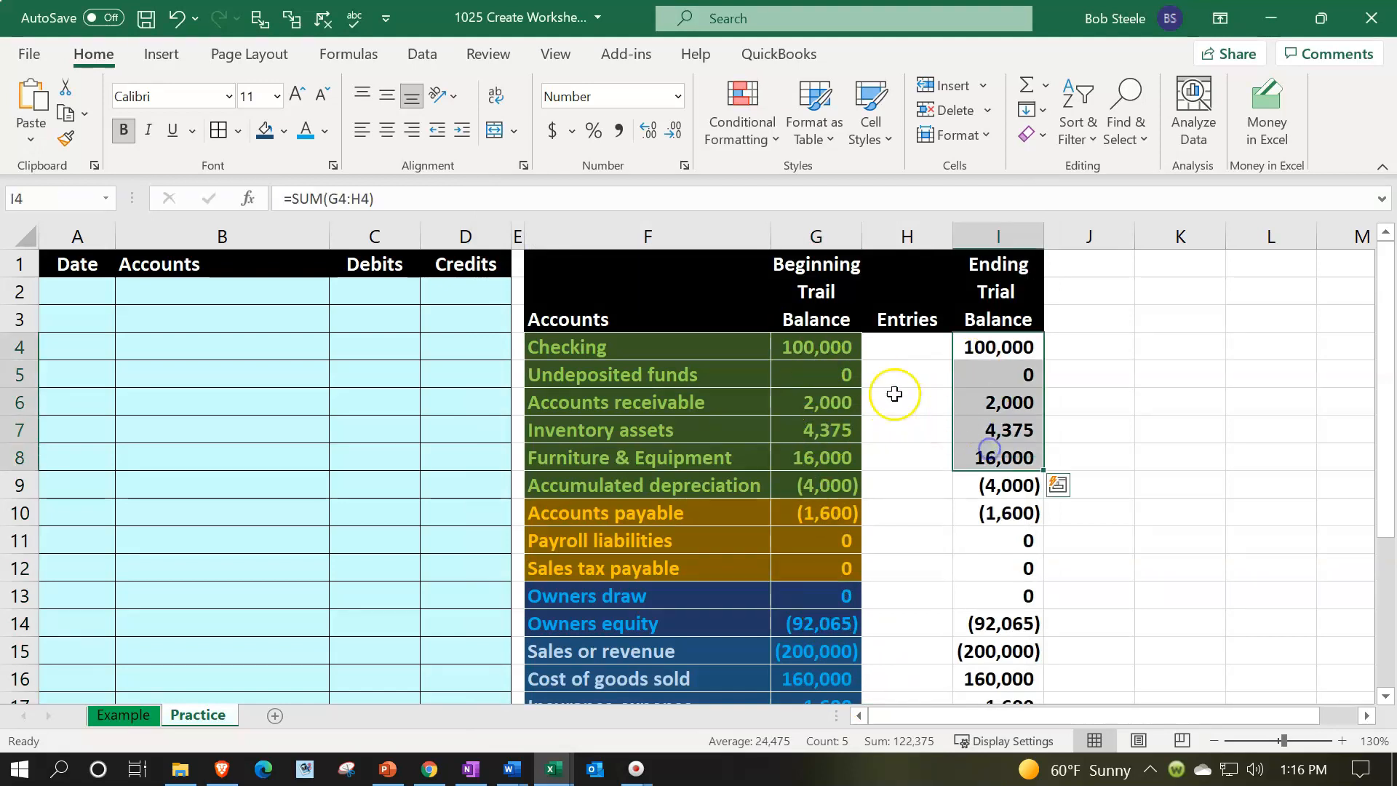
{"action": "left_click_drag", "start_coordinate": [833, 348], "coordinate": [813, 587]}
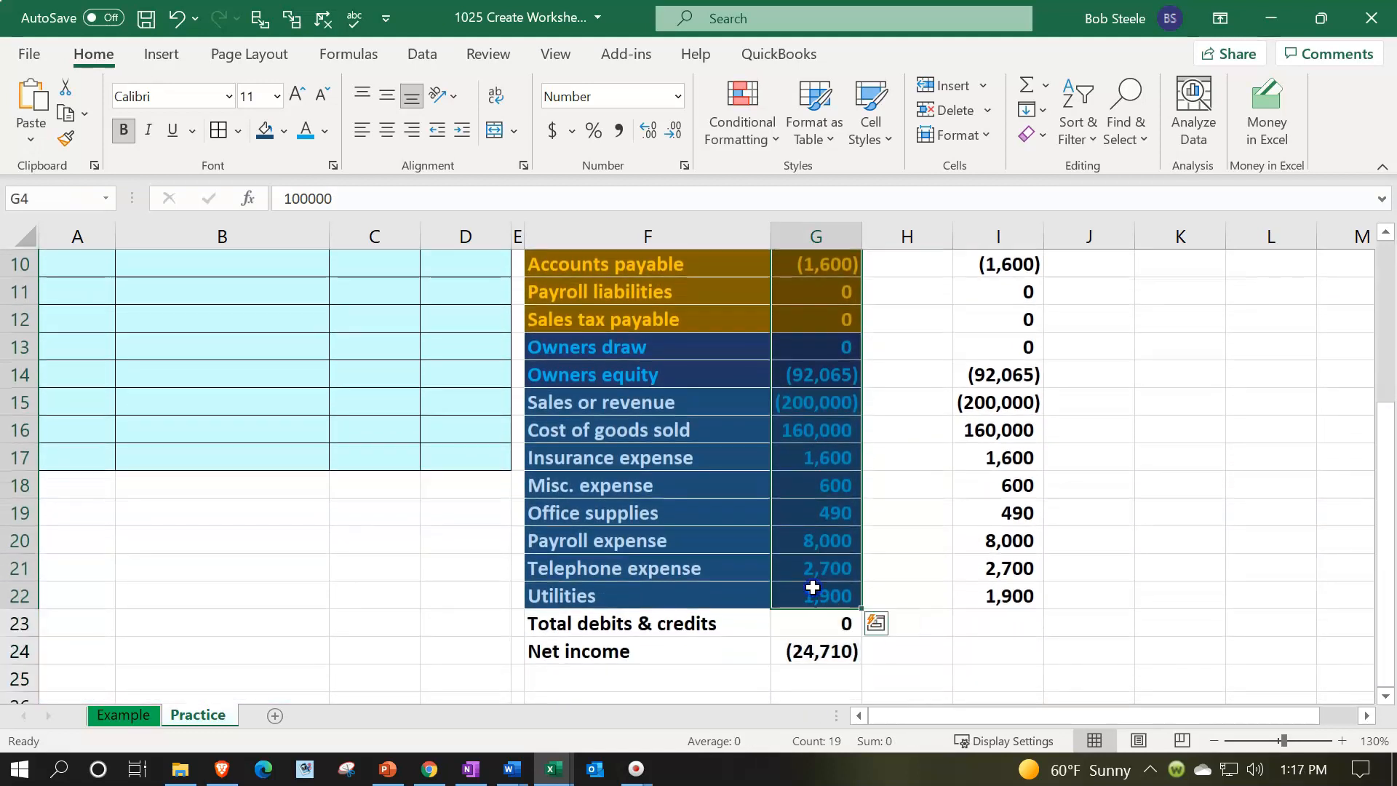
{"action": "scroll", "coordinate": [813, 587], "scroll_direction": "up", "scroll_amount": 3}
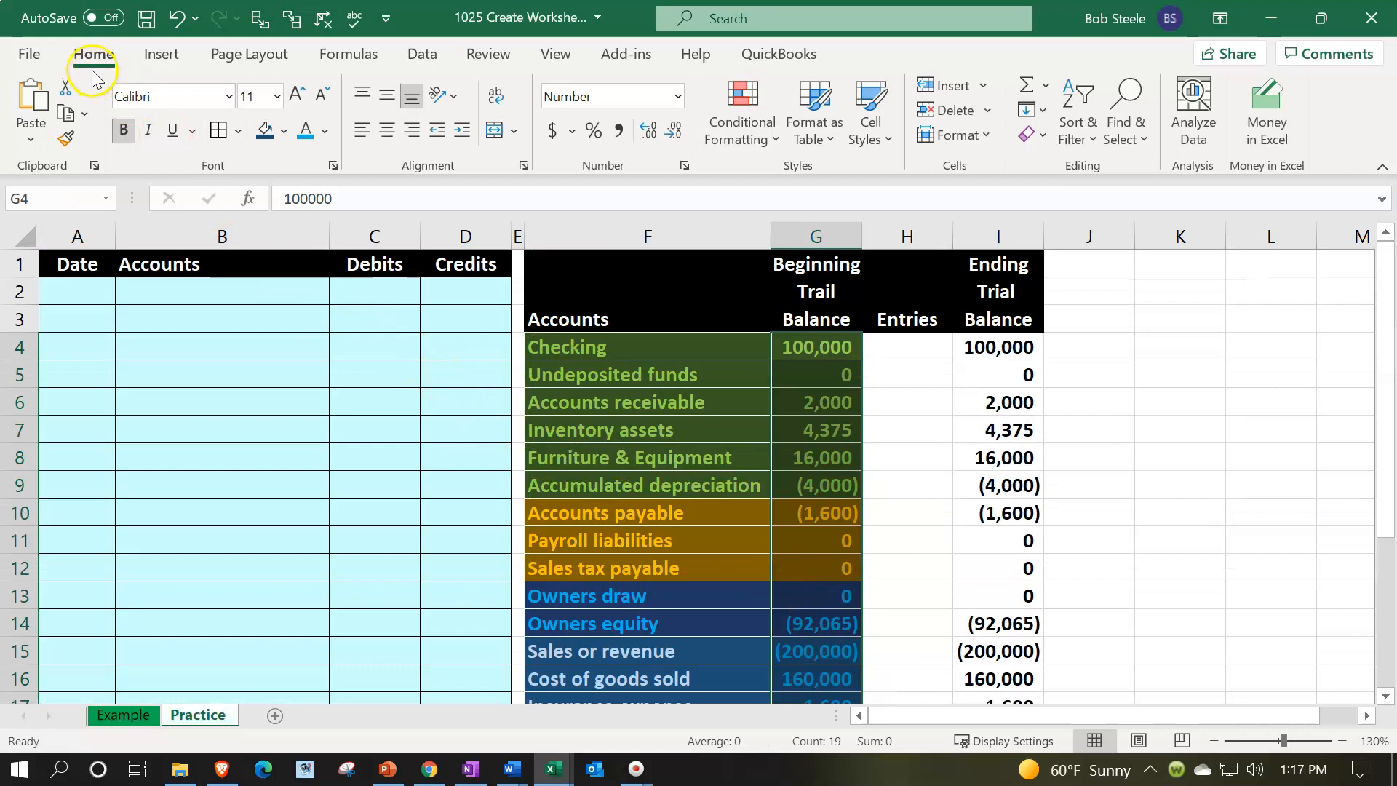
{"action": "left_click", "coordinate": [66, 142]}
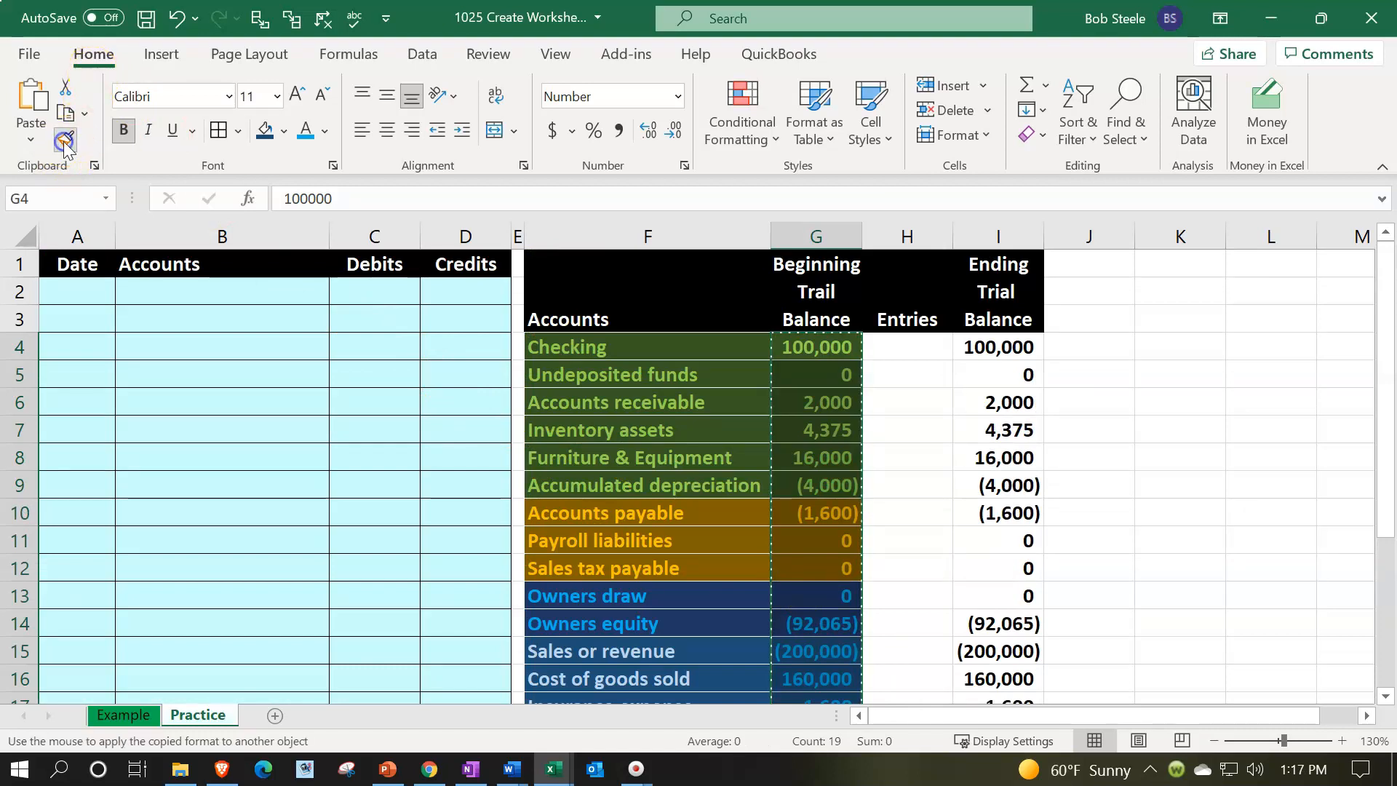
{"action": "left_click", "coordinate": [1005, 345]}
{"action": "scroll", "coordinate": [1013, 437], "scroll_direction": "down", "scroll_amount": 3}
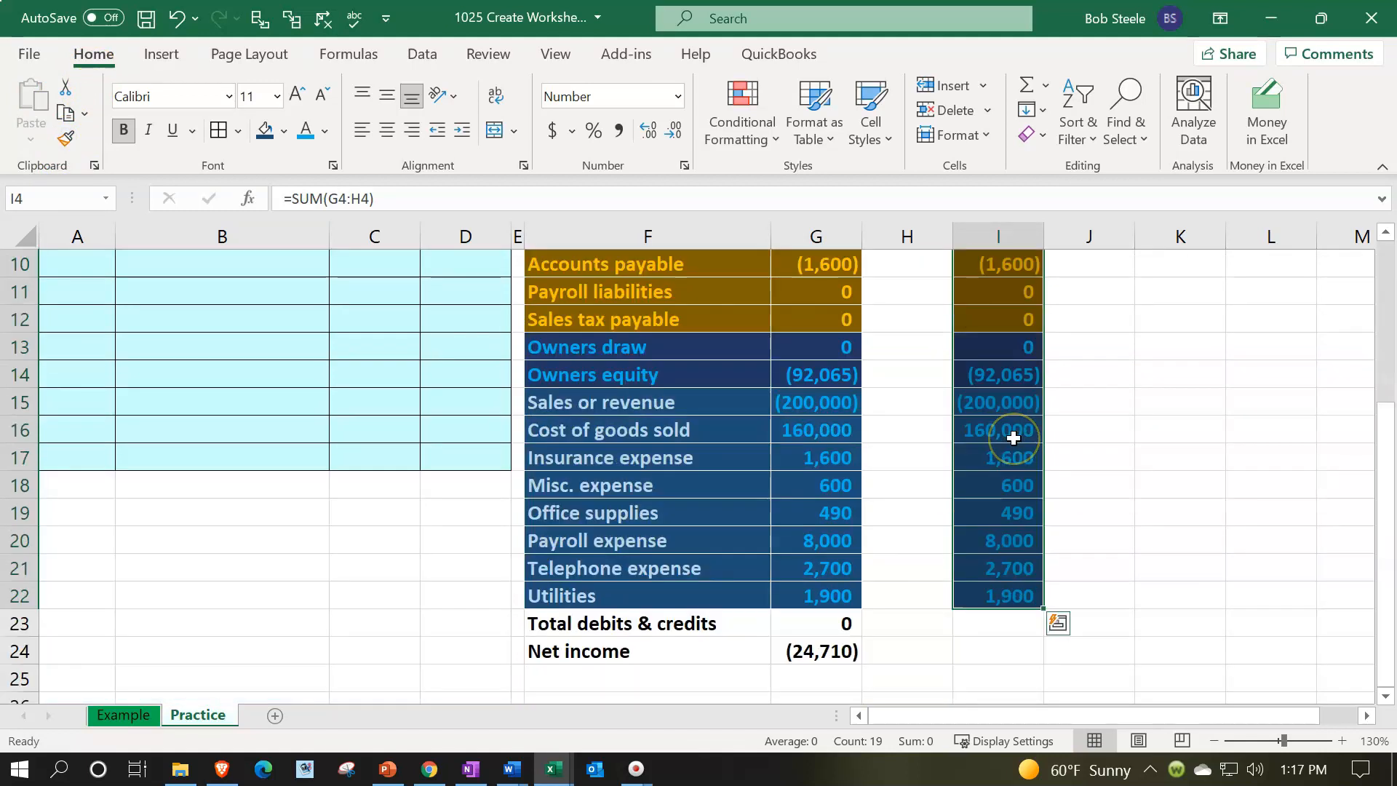
{"action": "scroll", "coordinate": [1013, 449], "scroll_direction": "up", "scroll_amount": 3}
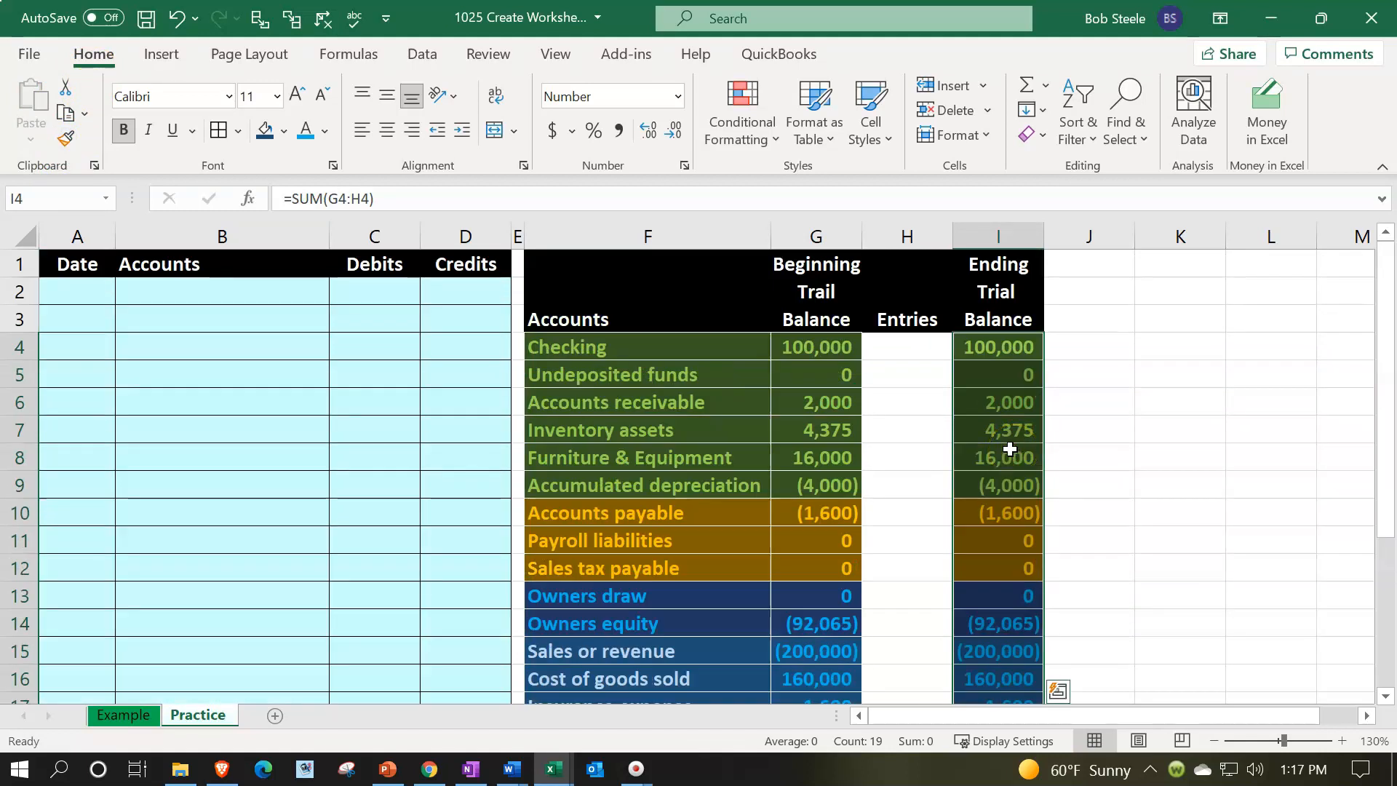
Fill the entries column H4:H22 with a light blue custom color
{"action": "left_click", "coordinate": [478, 377]}
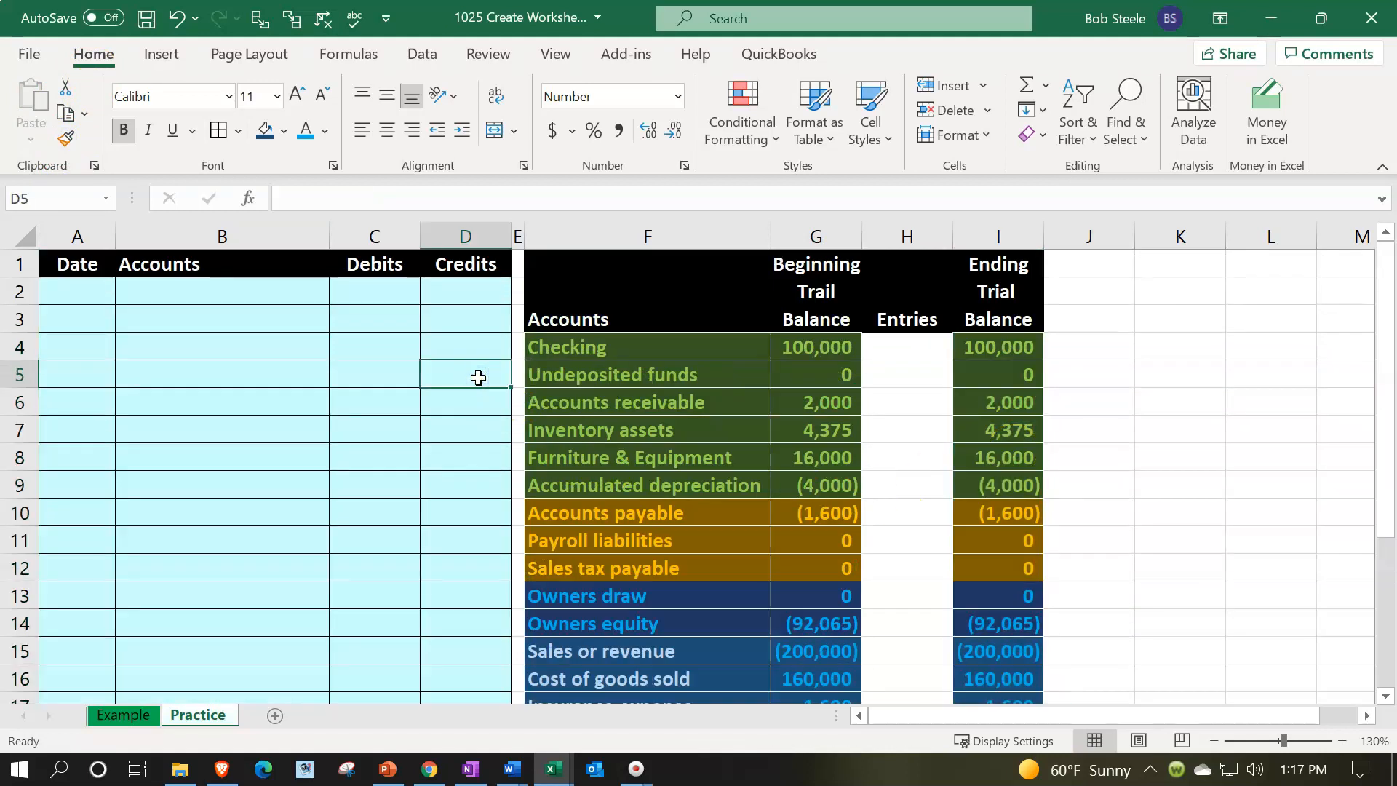
{"action": "left_click", "coordinate": [912, 354]}
{"action": "left_click_drag", "start_coordinate": [912, 355], "coordinate": [904, 606]}
{"action": "scroll", "coordinate": [905, 604], "scroll_direction": "up", "scroll_amount": 3}
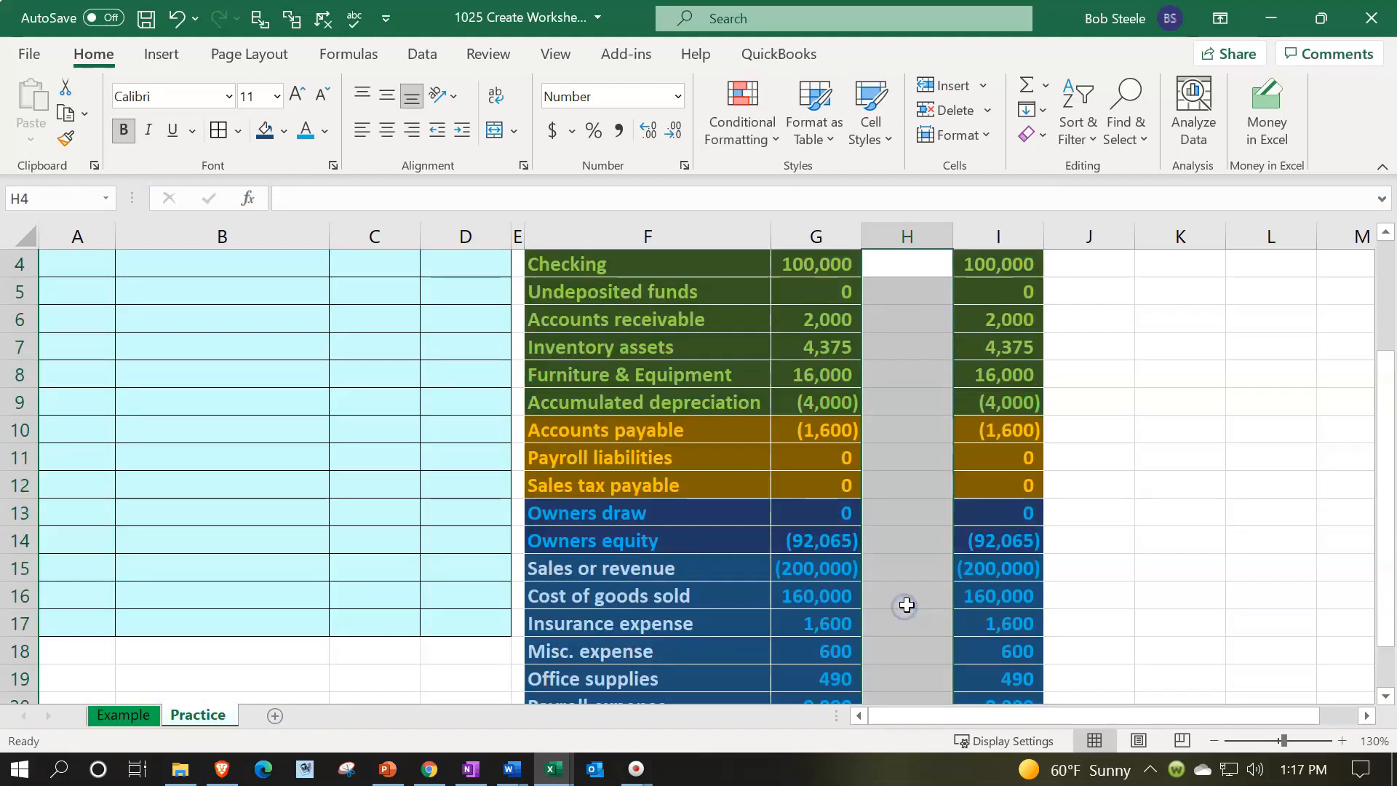
{"action": "right_click", "coordinate": [890, 375]}
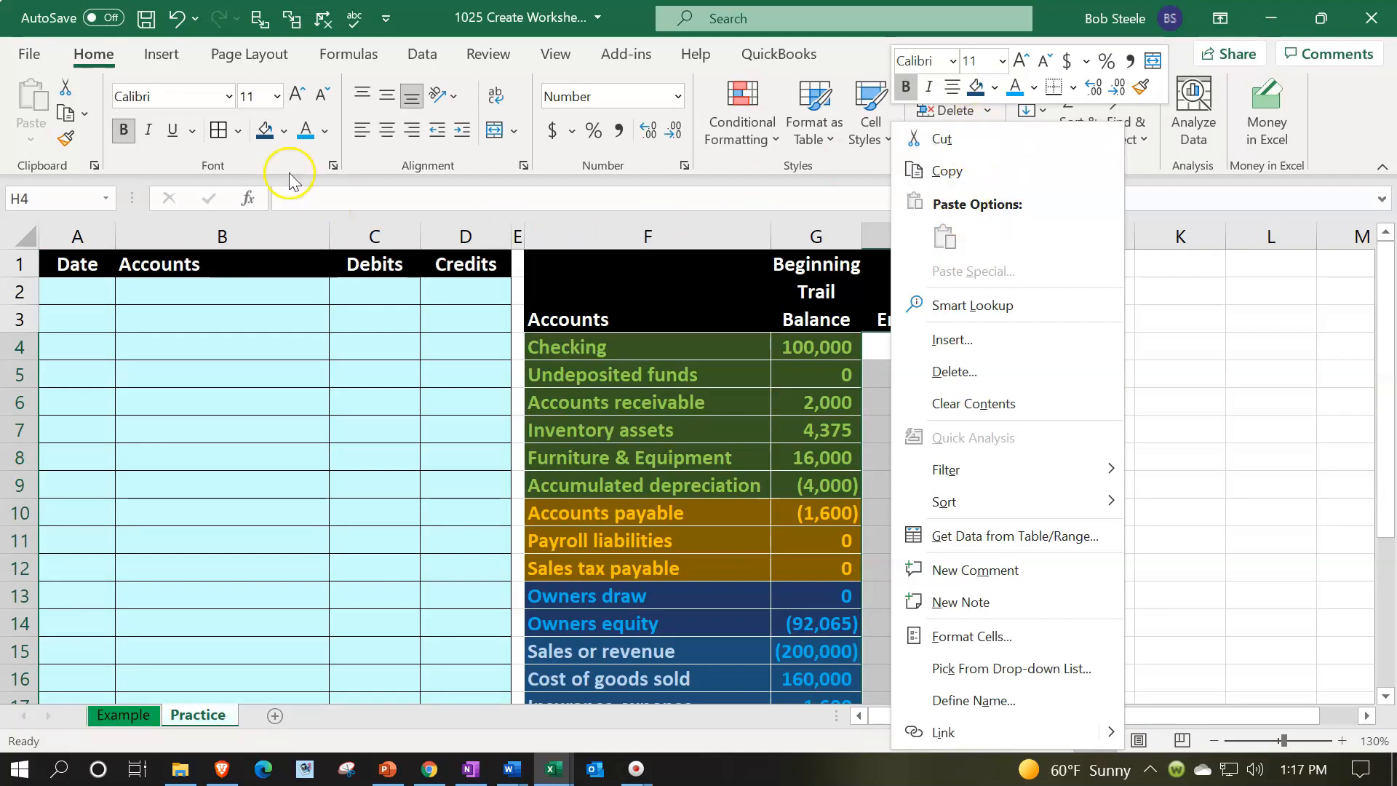
{"action": "left_click", "coordinate": [283, 131]}
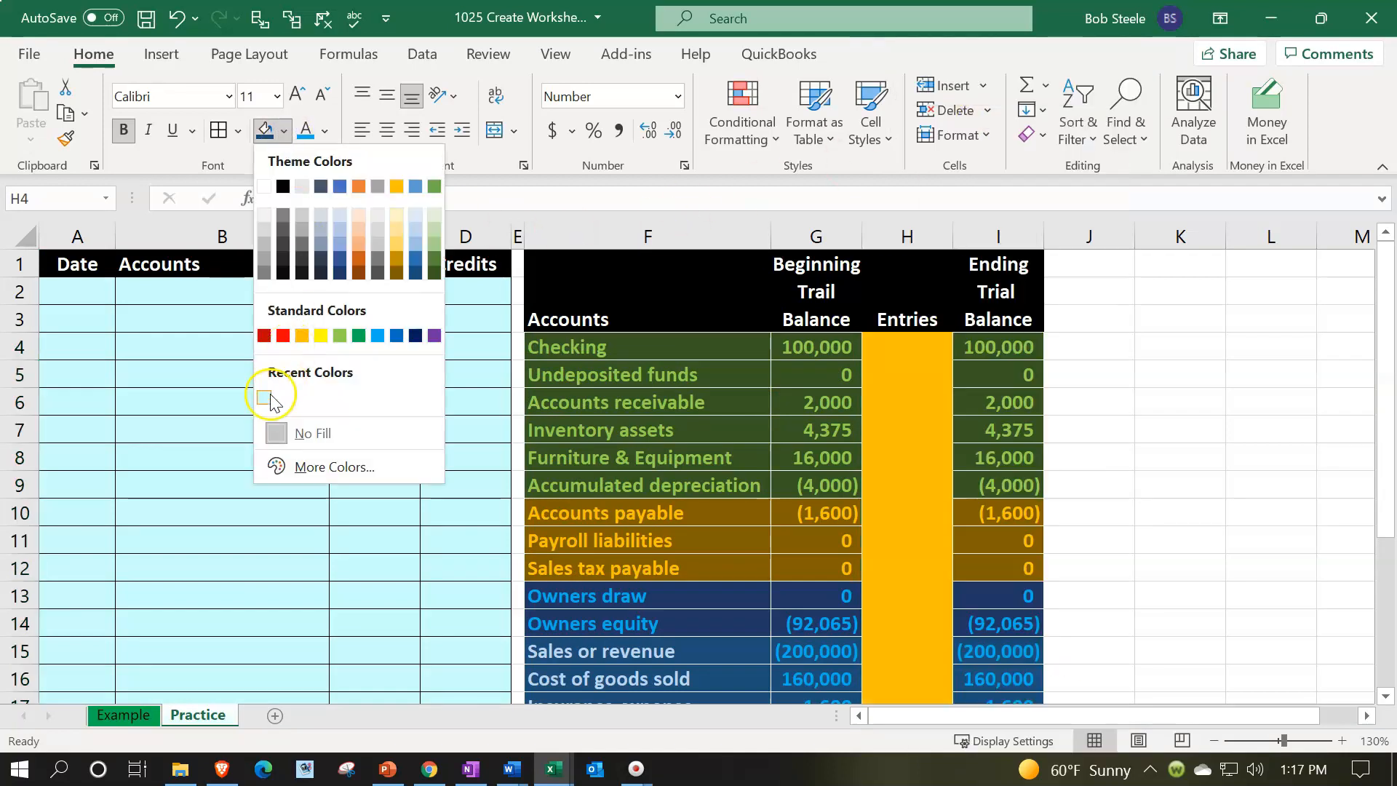
{"action": "left_click", "coordinate": [318, 468]}
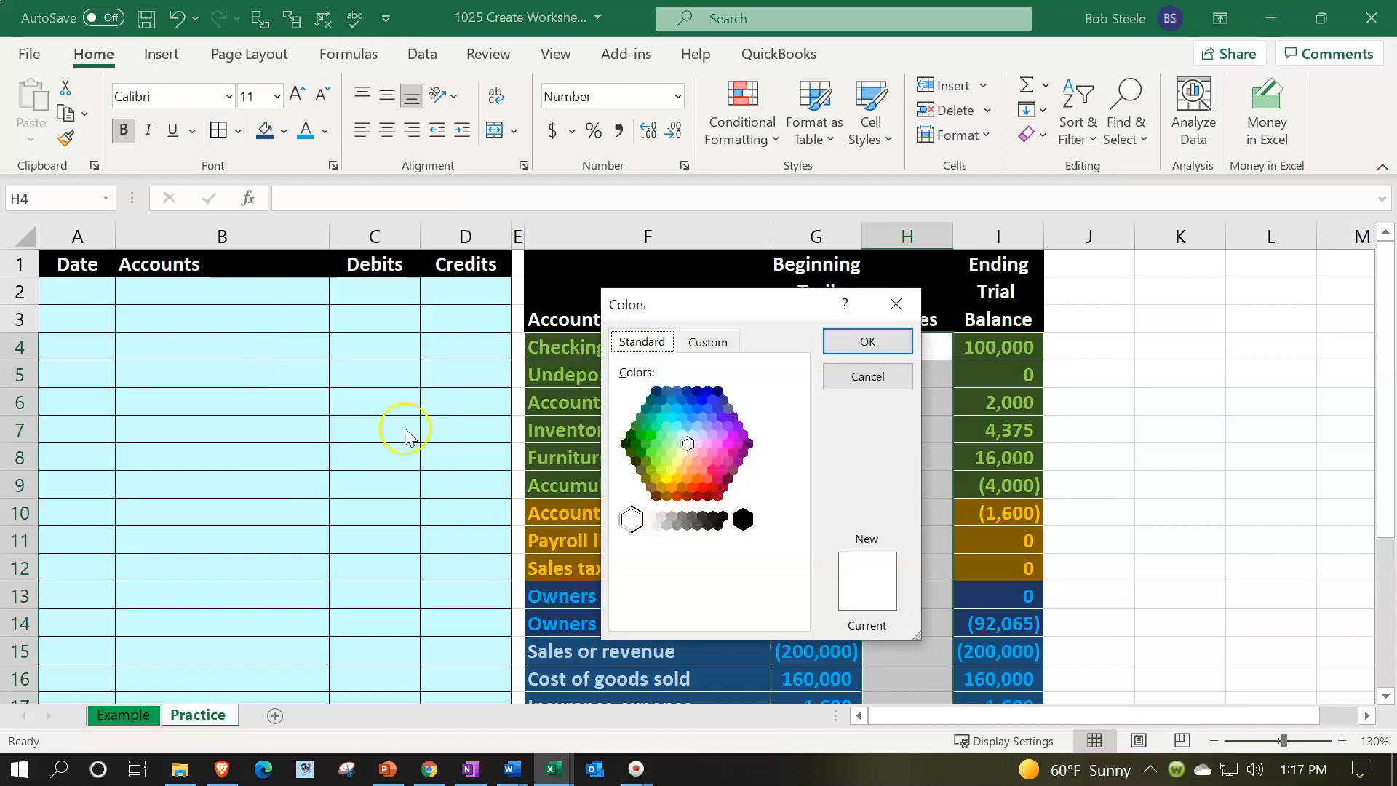
{"action": "left_click", "coordinate": [682, 436]}
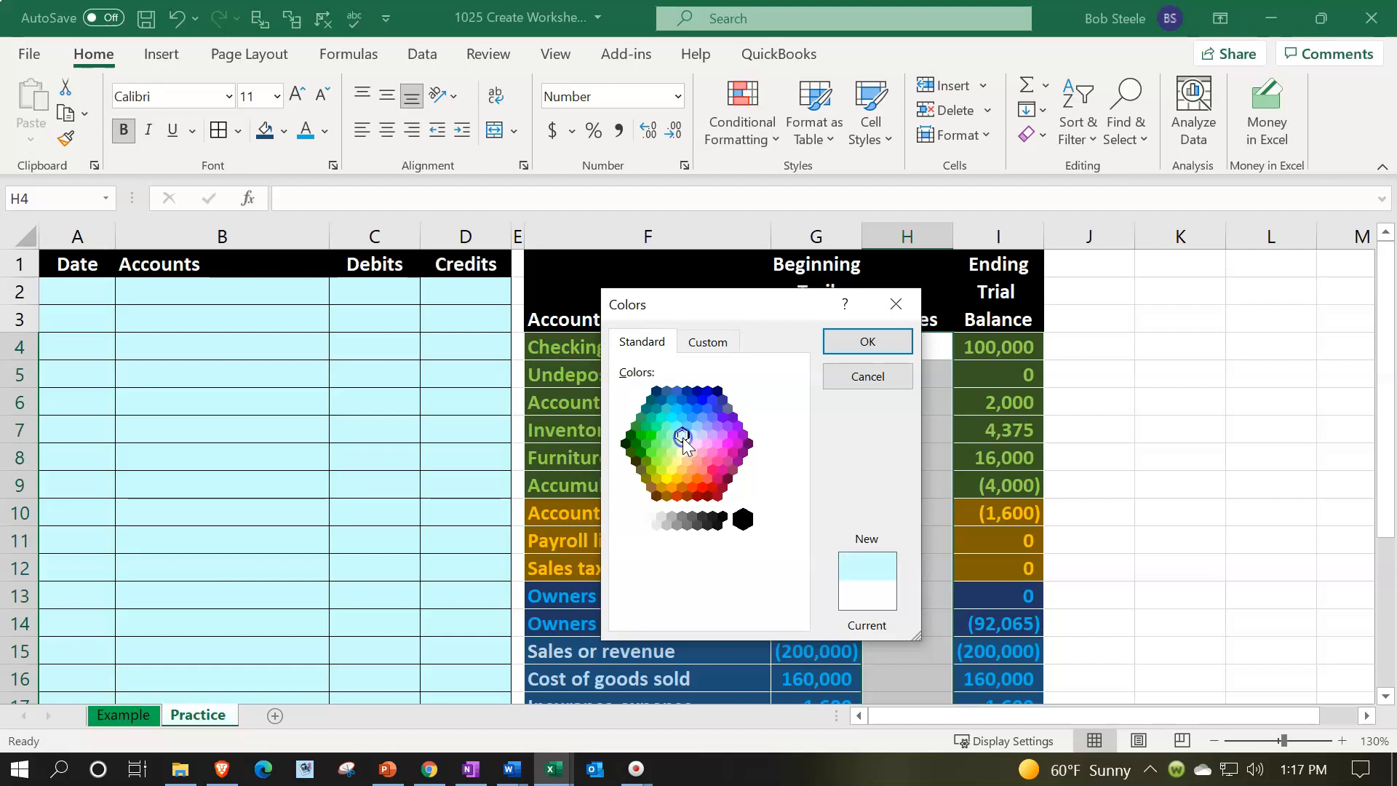
{"action": "left_click", "coordinate": [895, 345]}
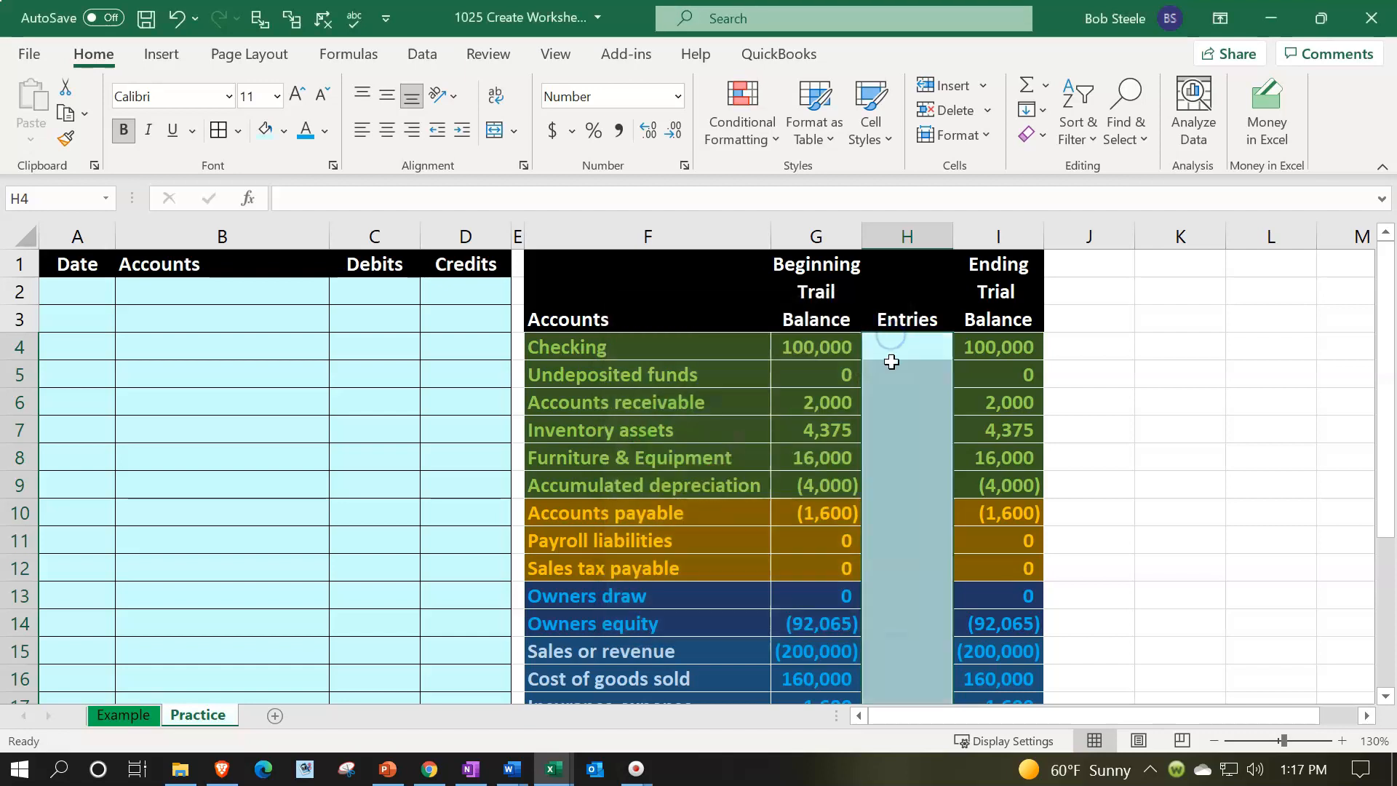
Apply all borders to the entries cells H4:H22
{"action": "left_click", "coordinate": [239, 133]}
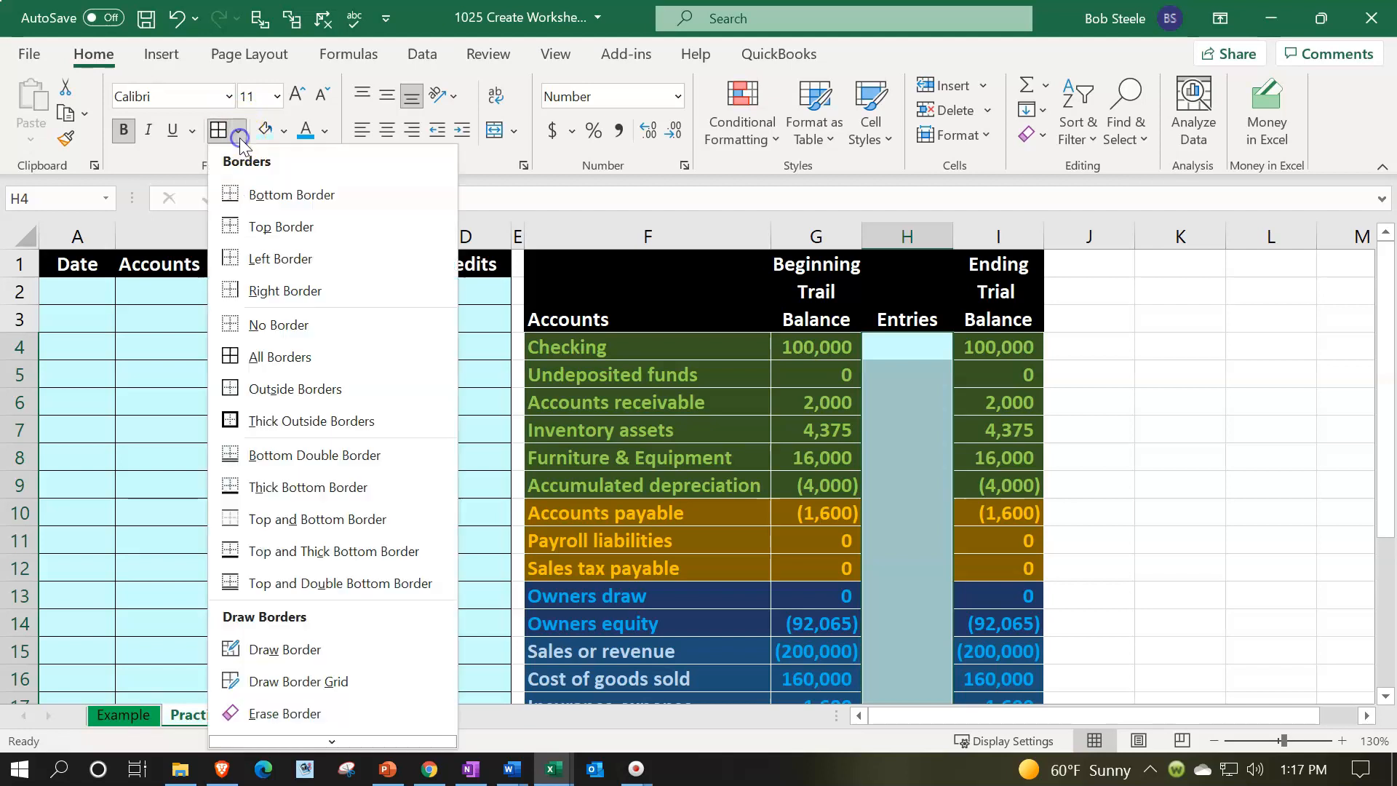
{"action": "left_click", "coordinate": [289, 355]}
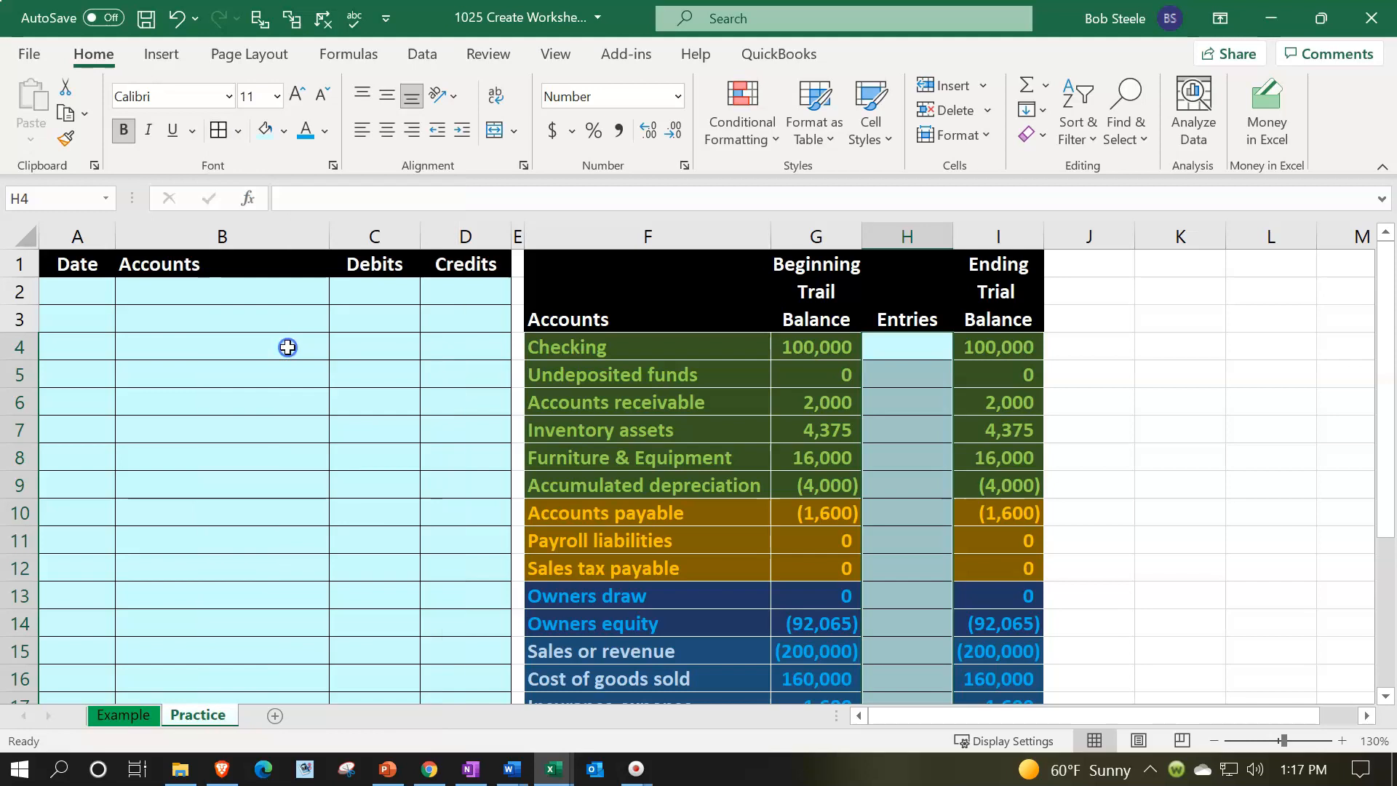
{"action": "left_click", "coordinate": [1198, 430]}
{"action": "left_click", "coordinate": [907, 488]}
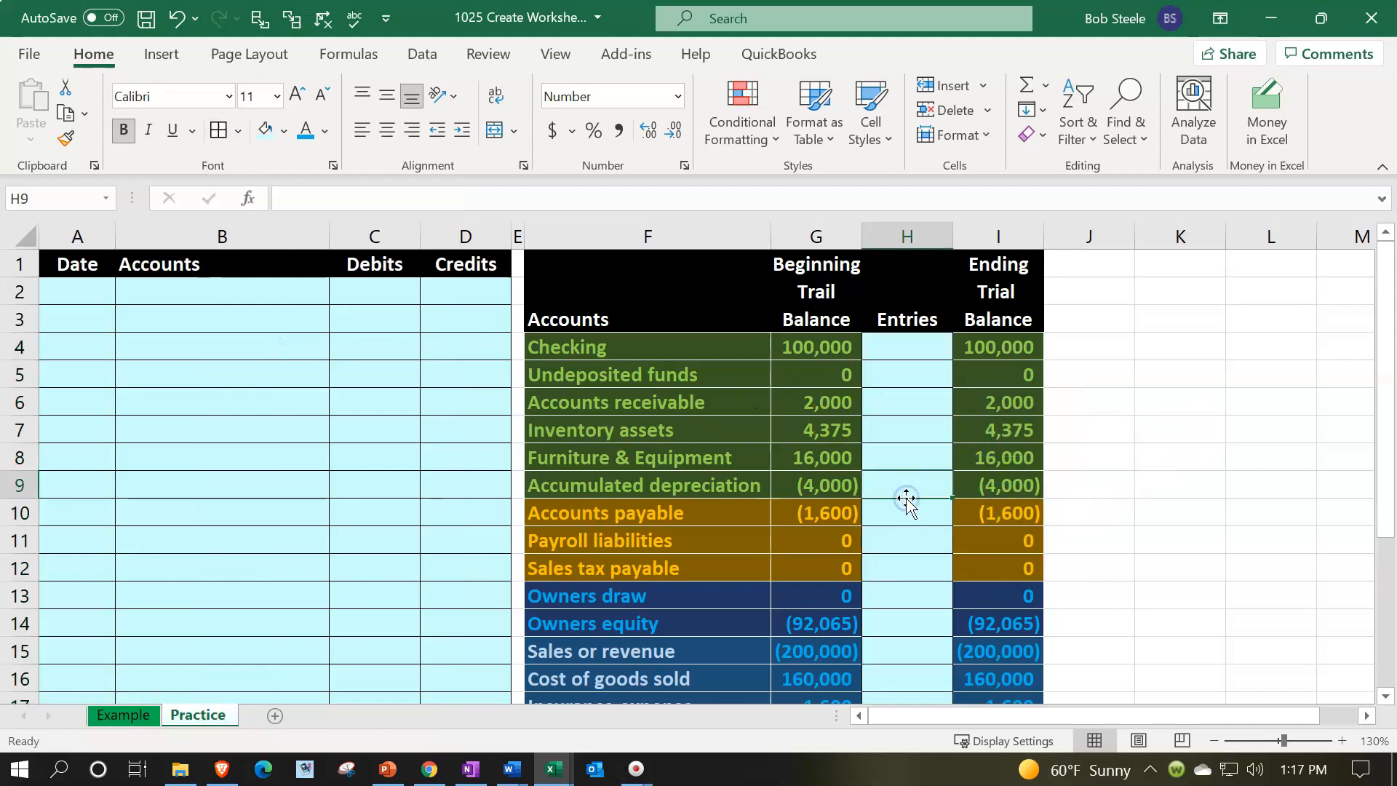
{"action": "scroll", "coordinate": [907, 501], "scroll_direction": "down", "scroll_amount": 3}
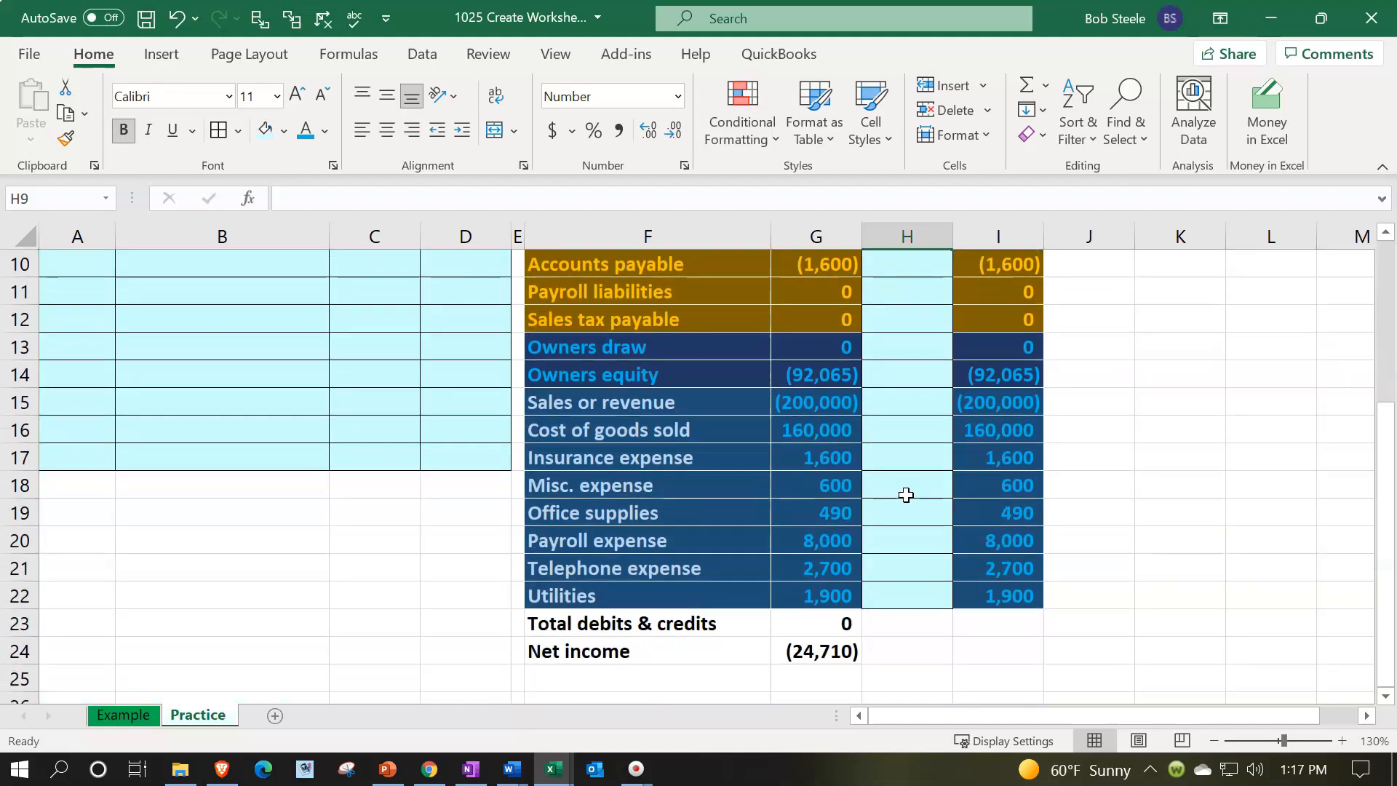
Copy the total debits and credits formula from G23 and the net income formula from G24 across through column I
{"action": "double_click", "coordinate": [828, 629]}
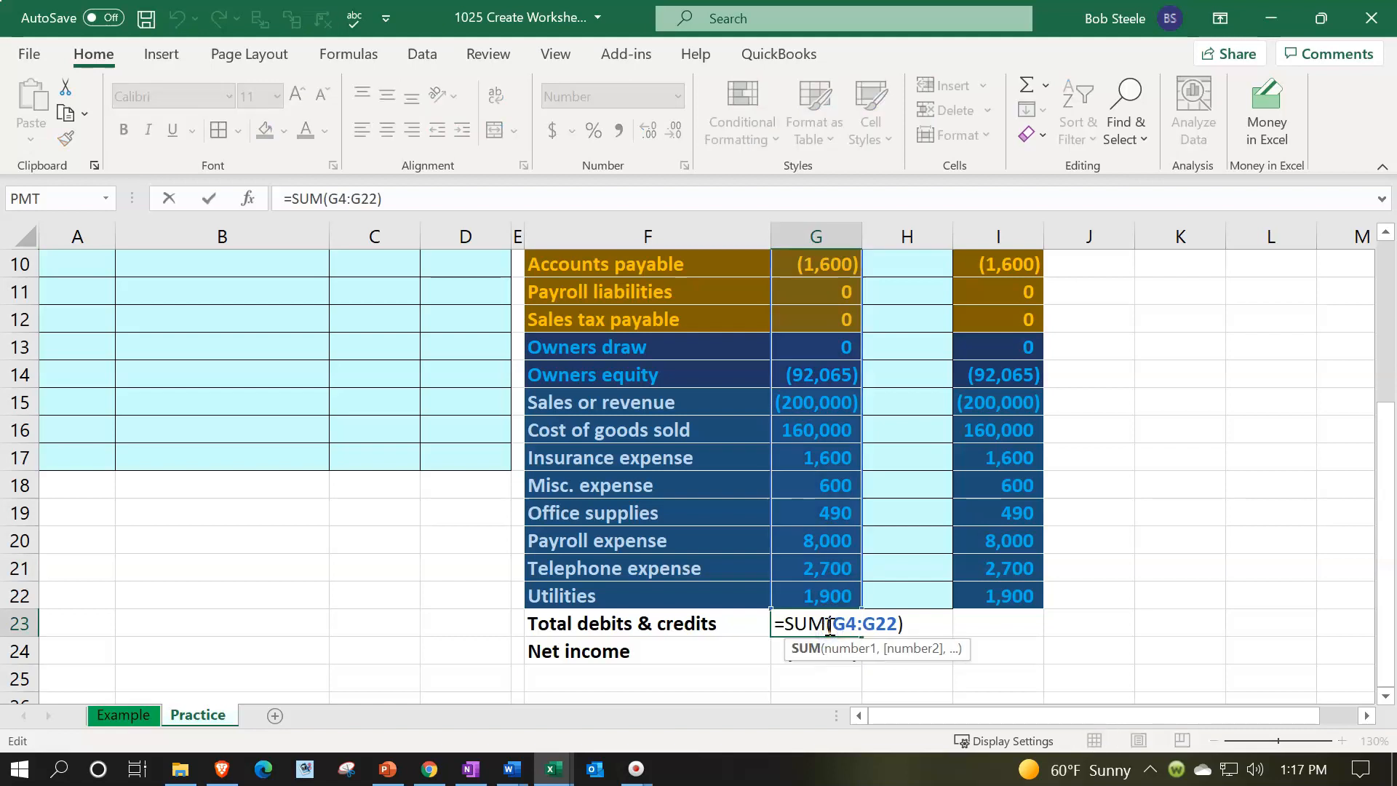
{"action": "key", "text": "Escape"}
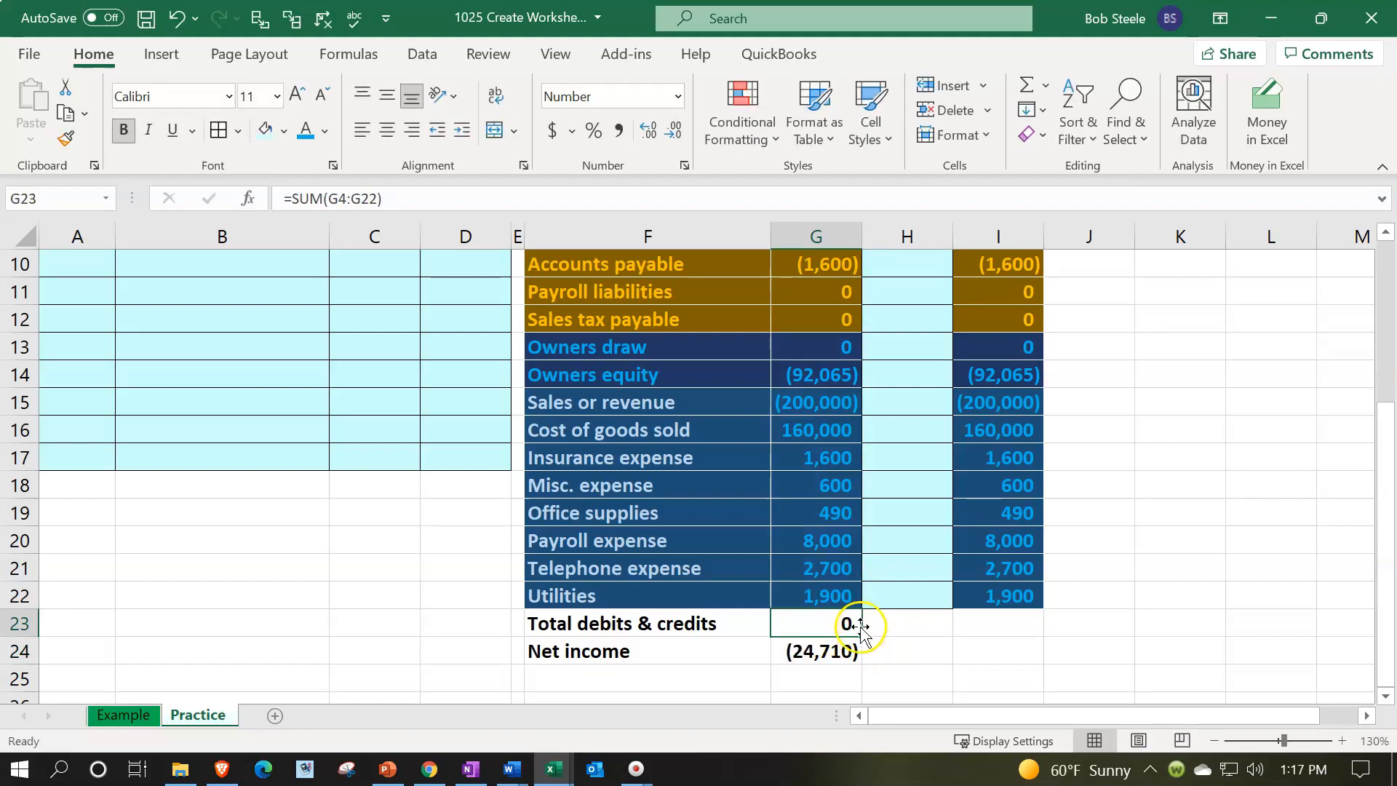
{"action": "left_click_drag", "start_coordinate": [859, 637], "coordinate": [1008, 640]}
{"action": "left_click", "coordinate": [1004, 626]}
{"action": "double_click", "coordinate": [1005, 623]}
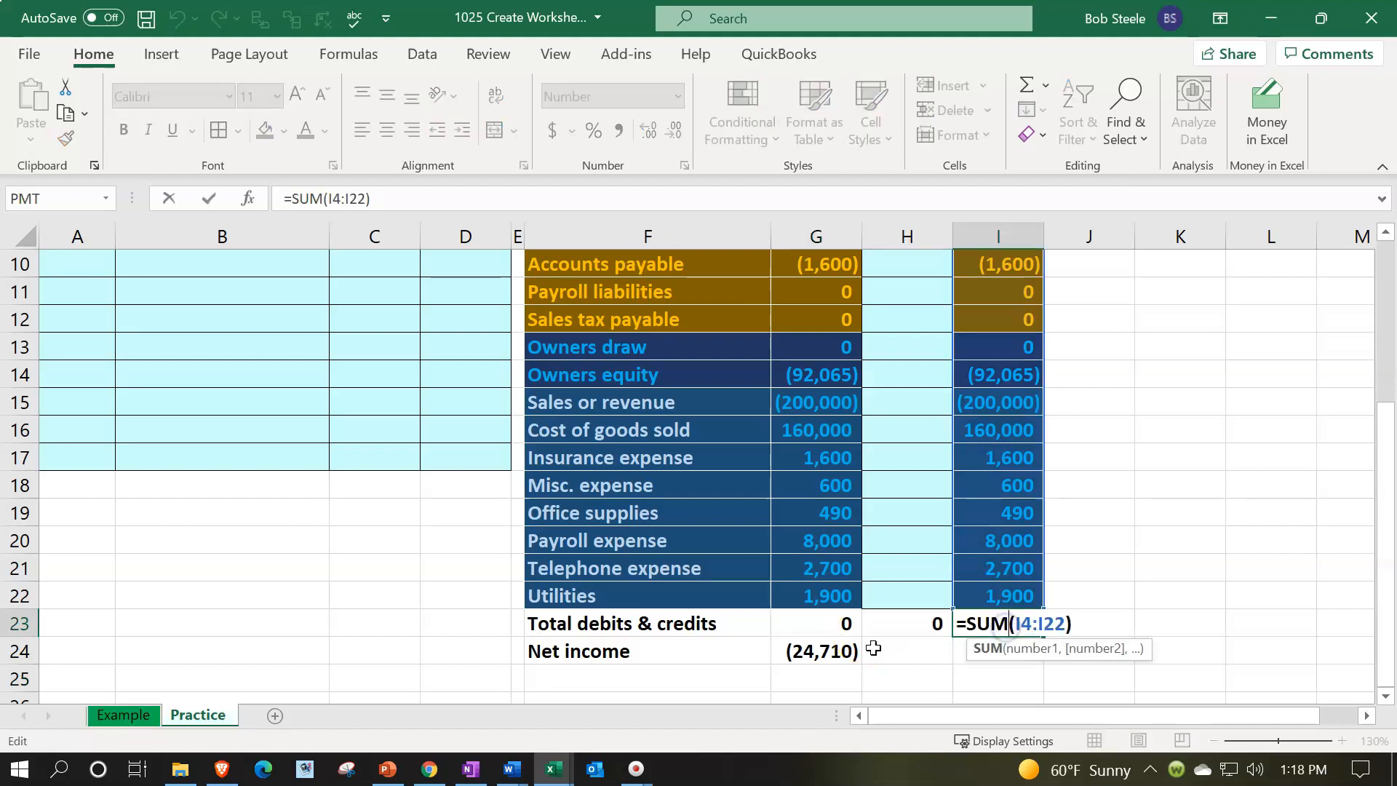
{"action": "key", "text": "Return"}
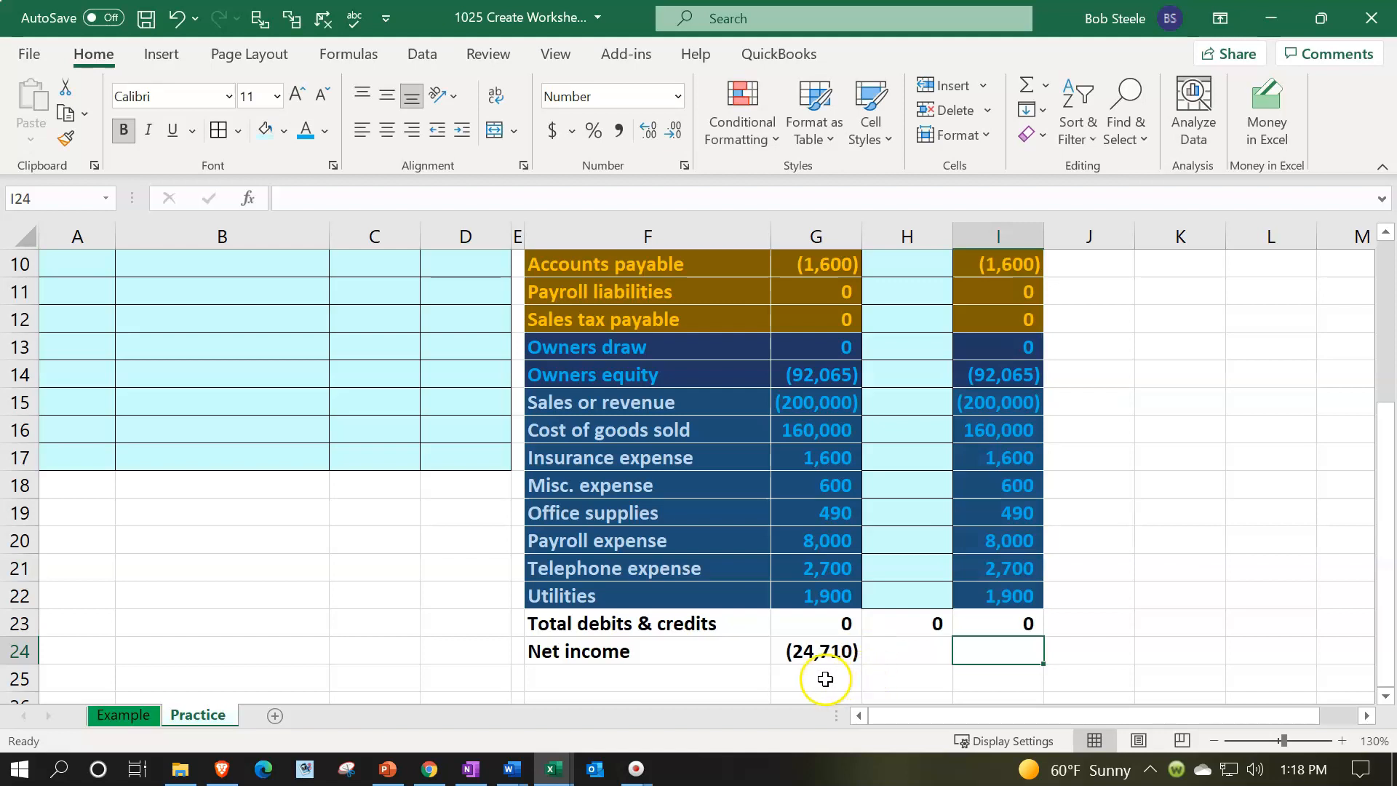
{"action": "left_click", "coordinate": [818, 649]}
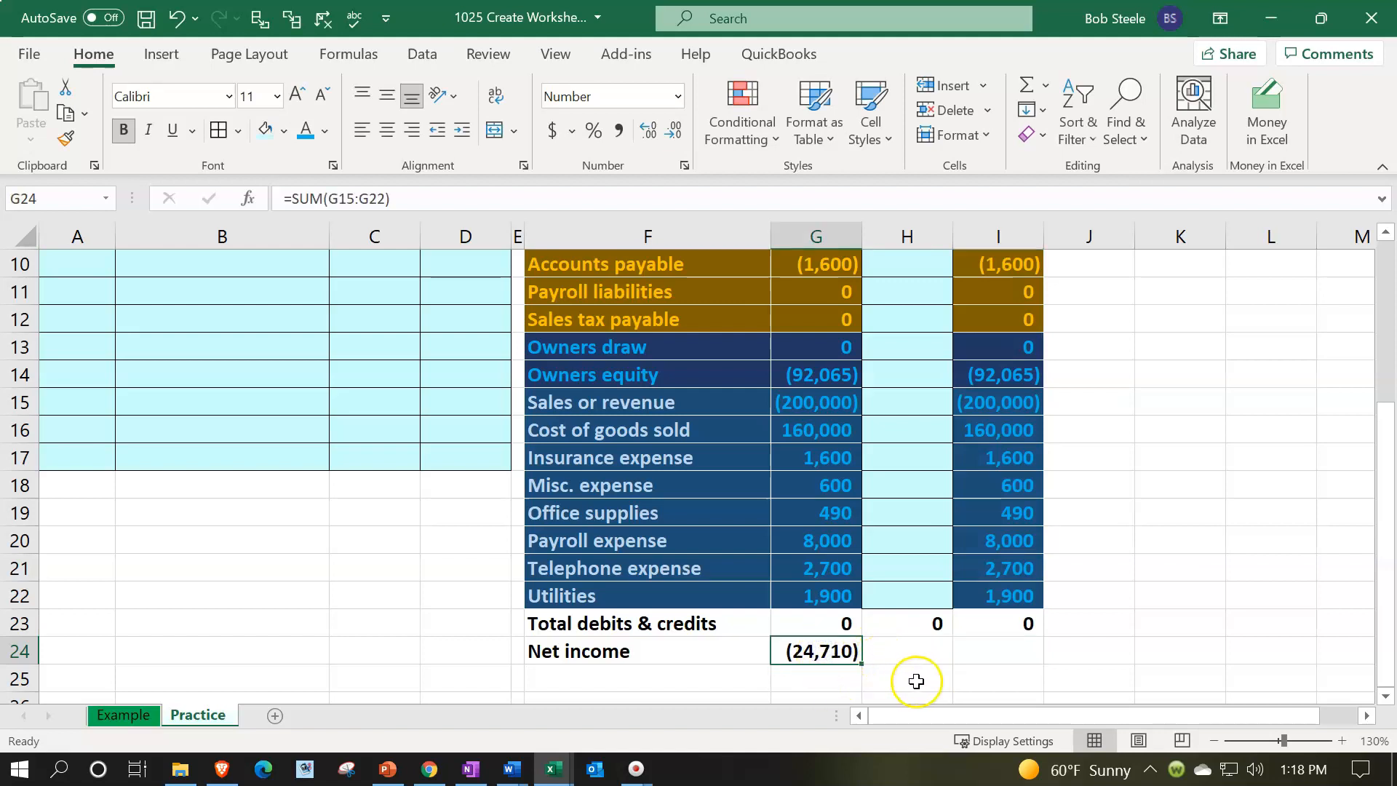
{"action": "left_click_drag", "start_coordinate": [862, 664], "coordinate": [1021, 664]}
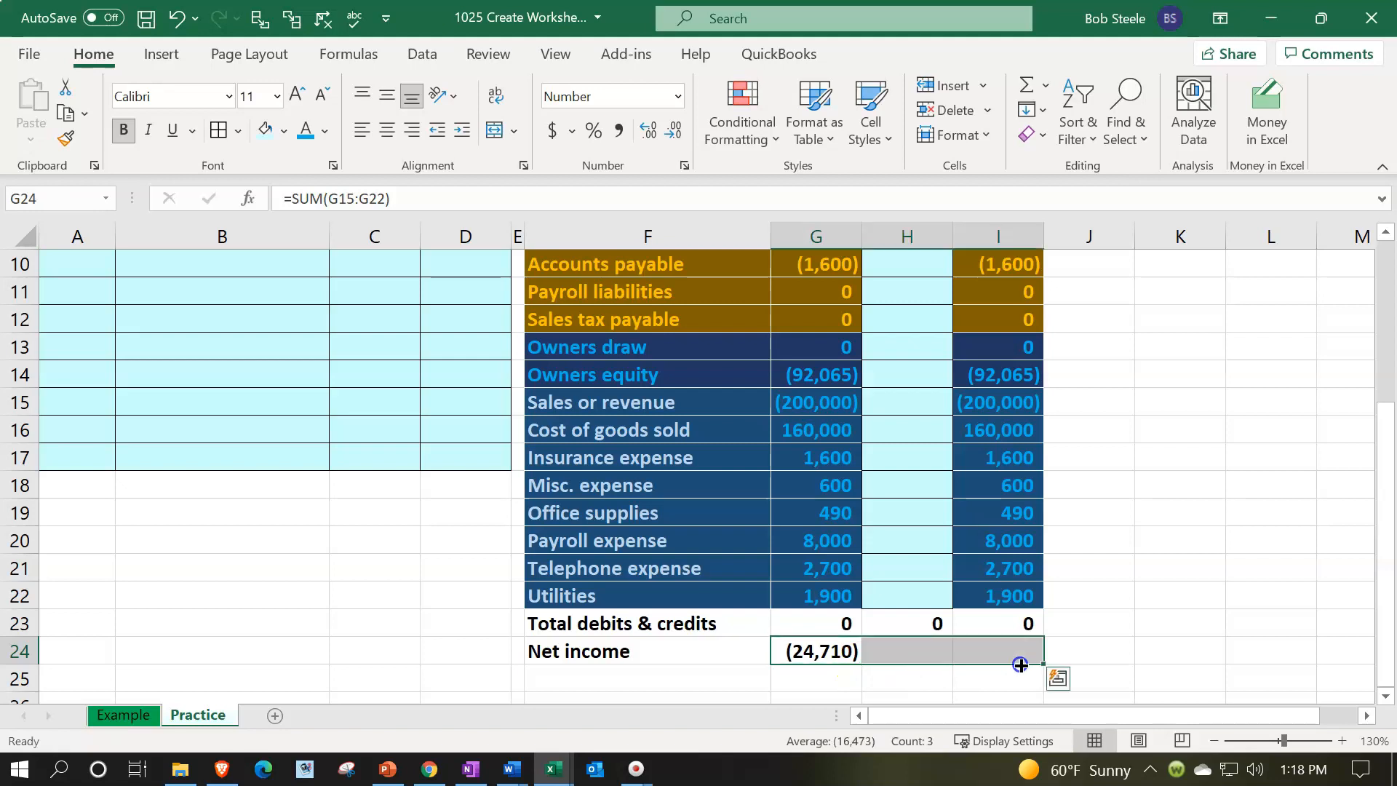
Examine the net income formulas in H24 and I24 and review the trial balance columns
{"action": "double_click", "coordinate": [926, 651]}
{"action": "key", "text": "Return"}
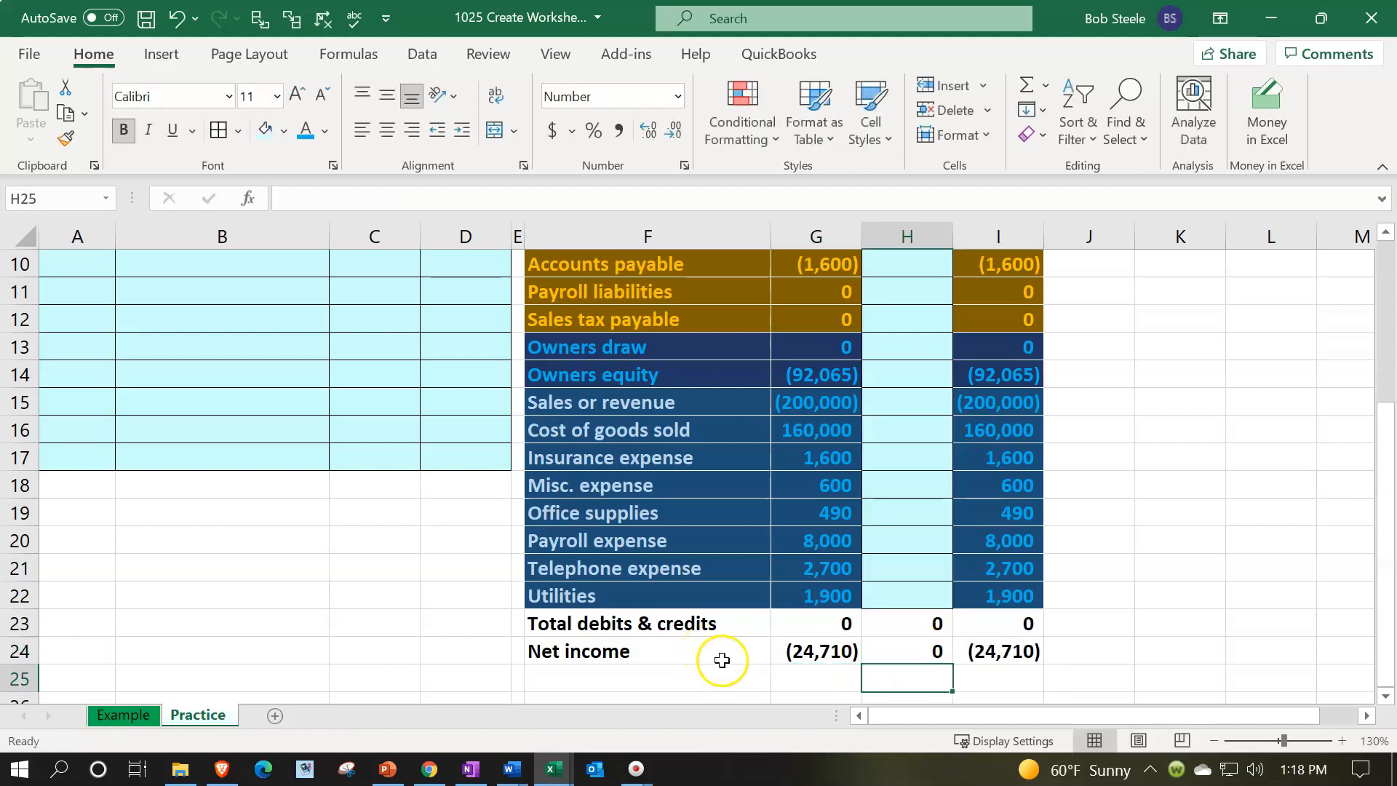
{"action": "double_click", "coordinate": [982, 651]}
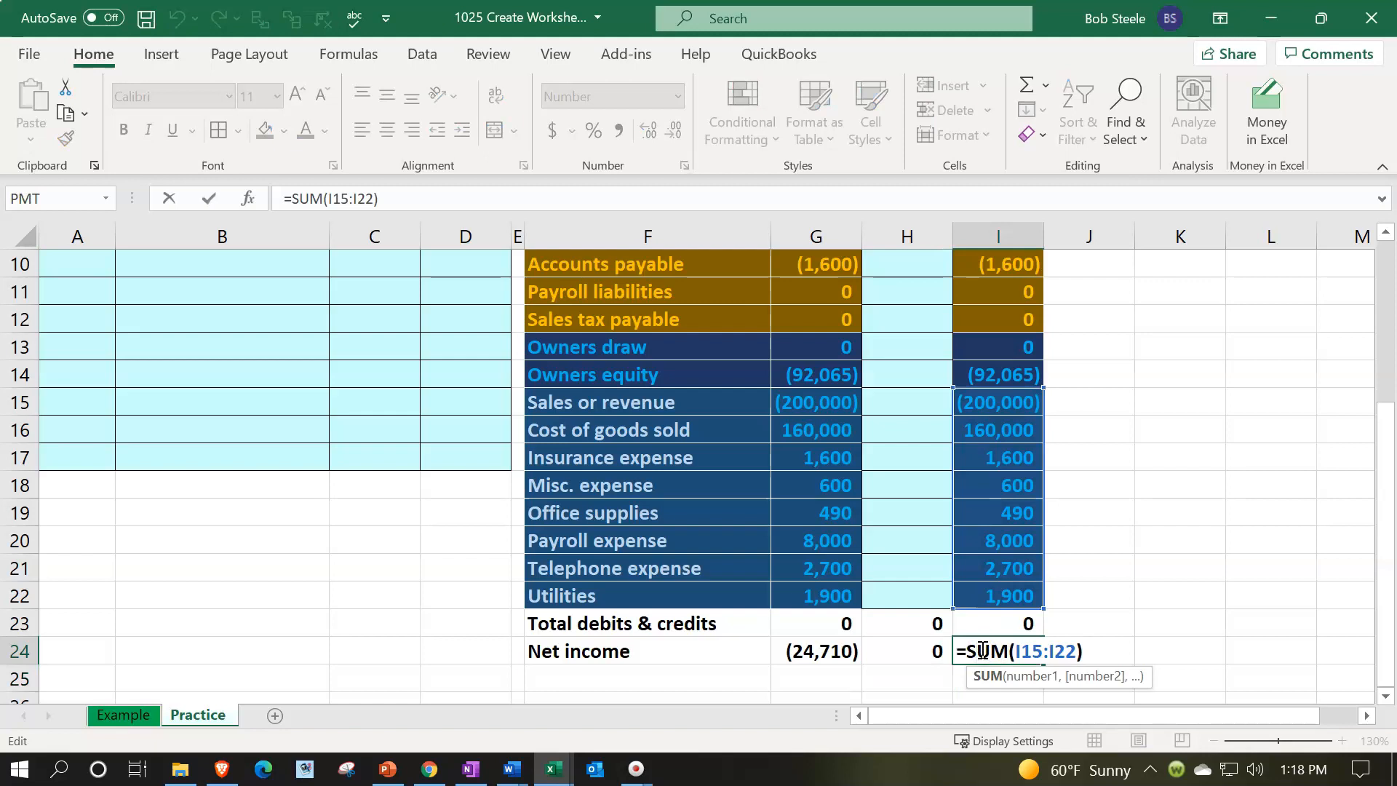
{"action": "key", "text": "Return"}
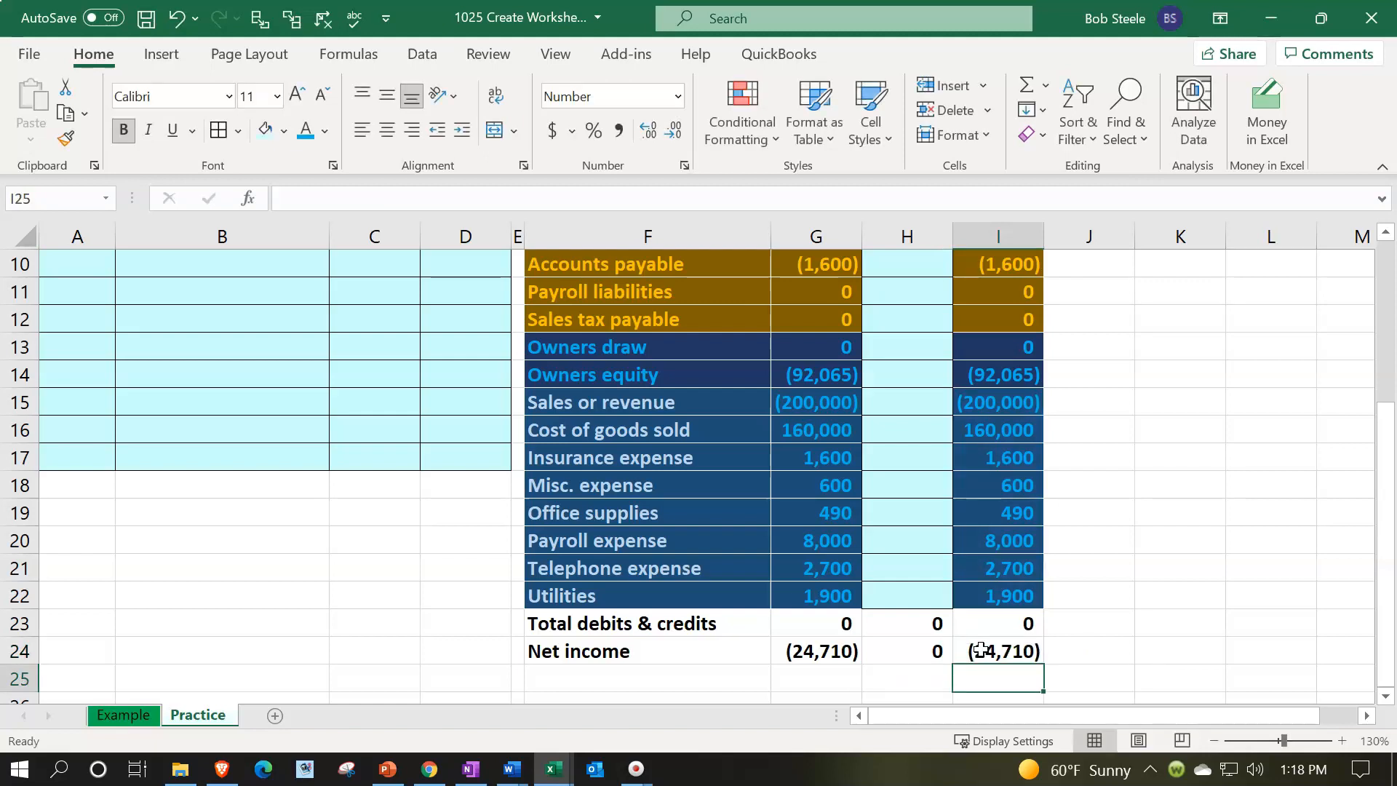
{"action": "scroll", "coordinate": [982, 650], "scroll_direction": "up", "scroll_amount": 3}
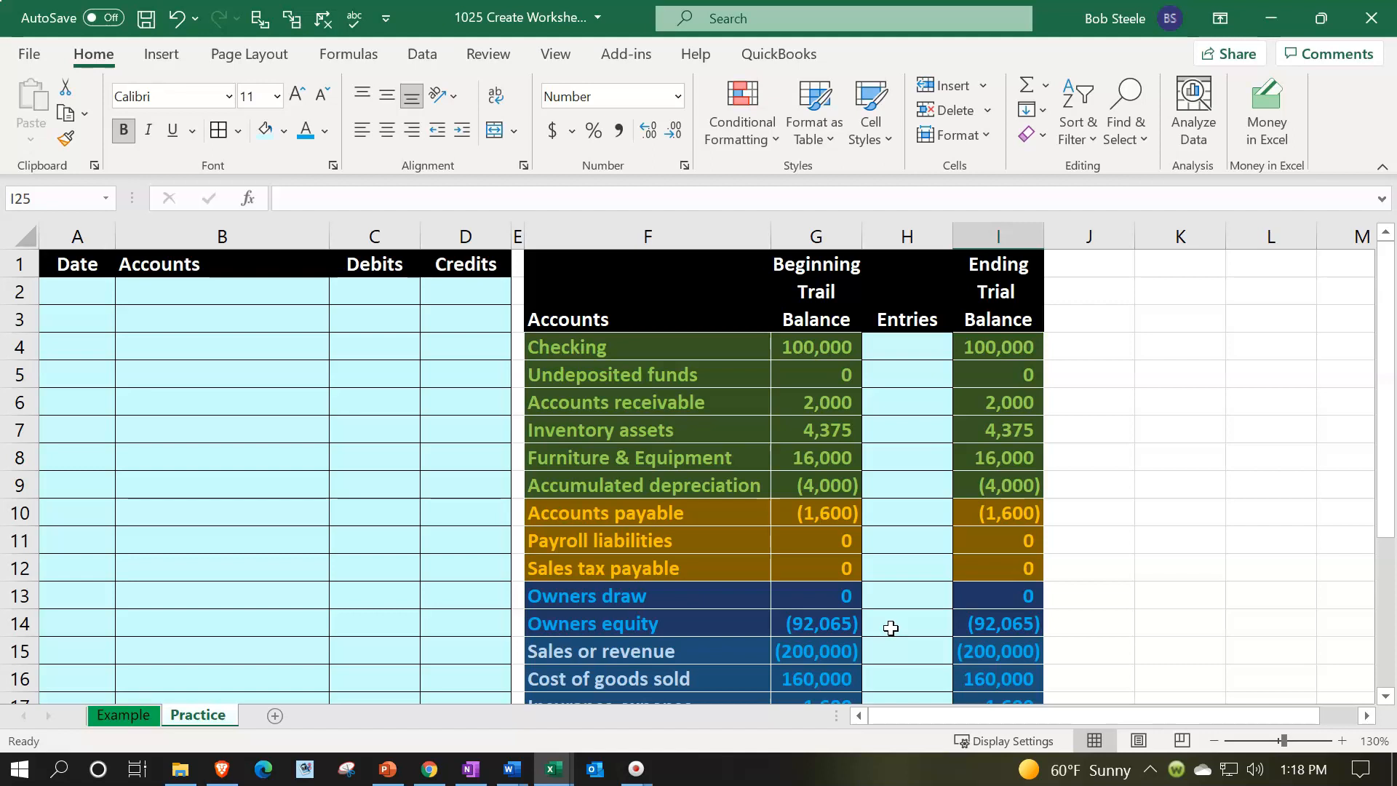
{"action": "left_click_drag", "start_coordinate": [830, 236], "coordinate": [986, 235]}
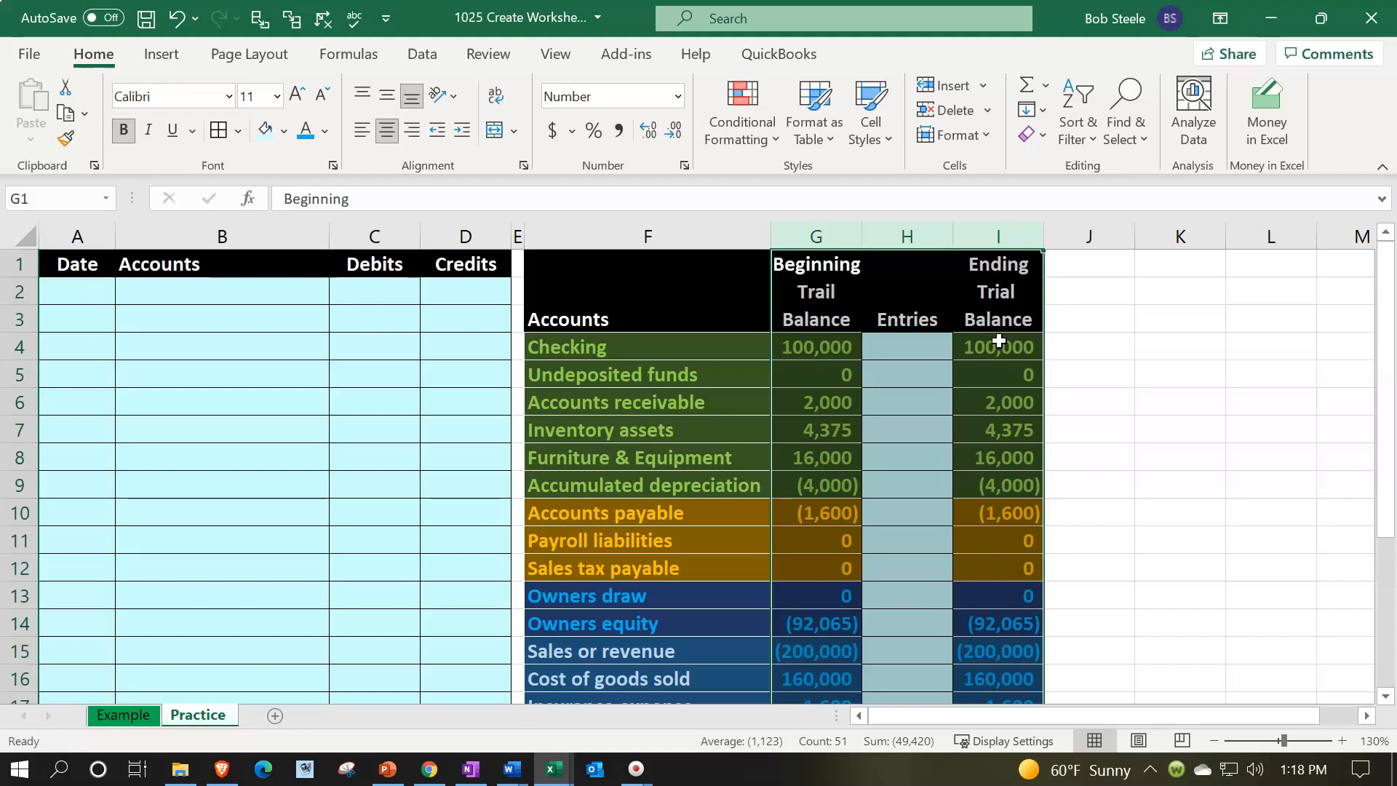
{"action": "left_click", "coordinate": [1062, 369]}
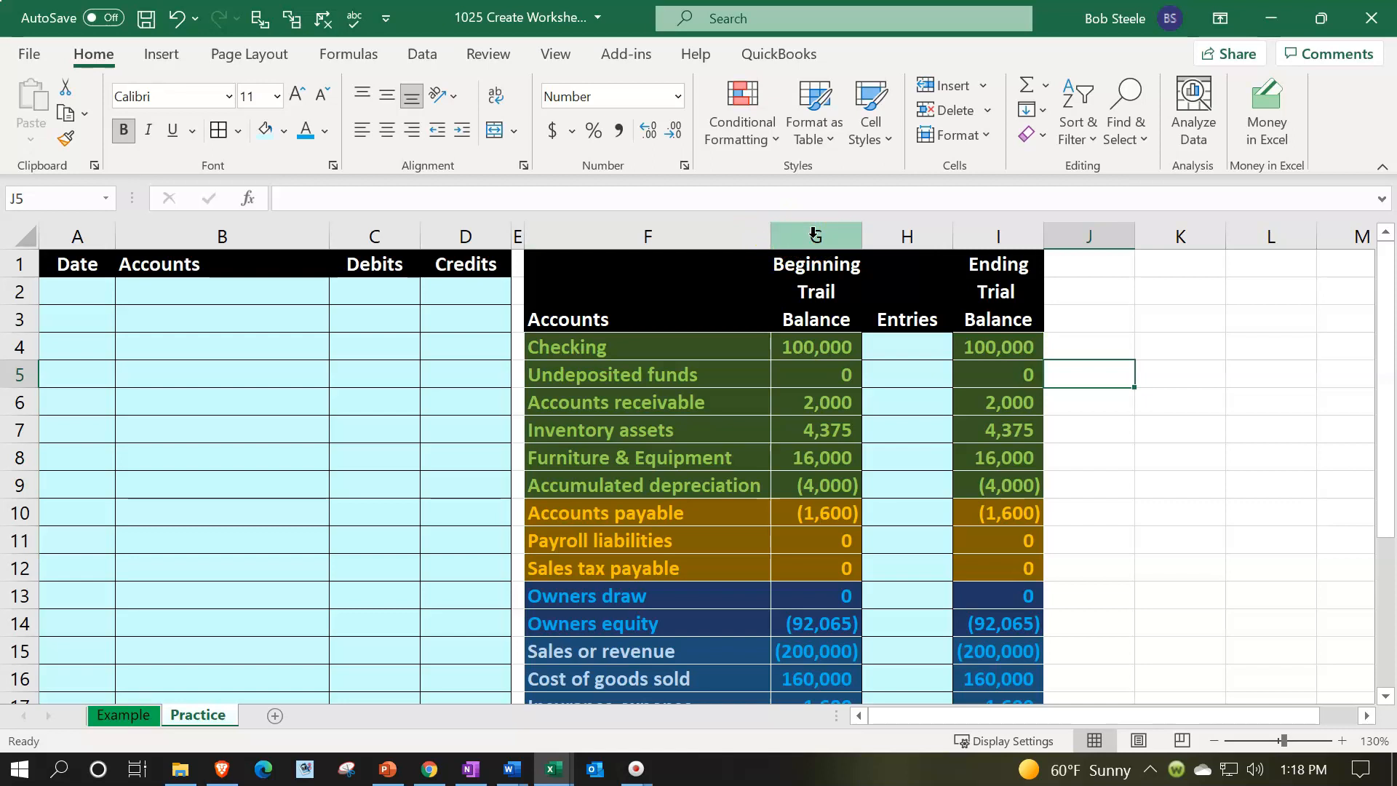
{"action": "scroll", "coordinate": [814, 233], "scroll_direction": "down", "scroll_amount": 1}
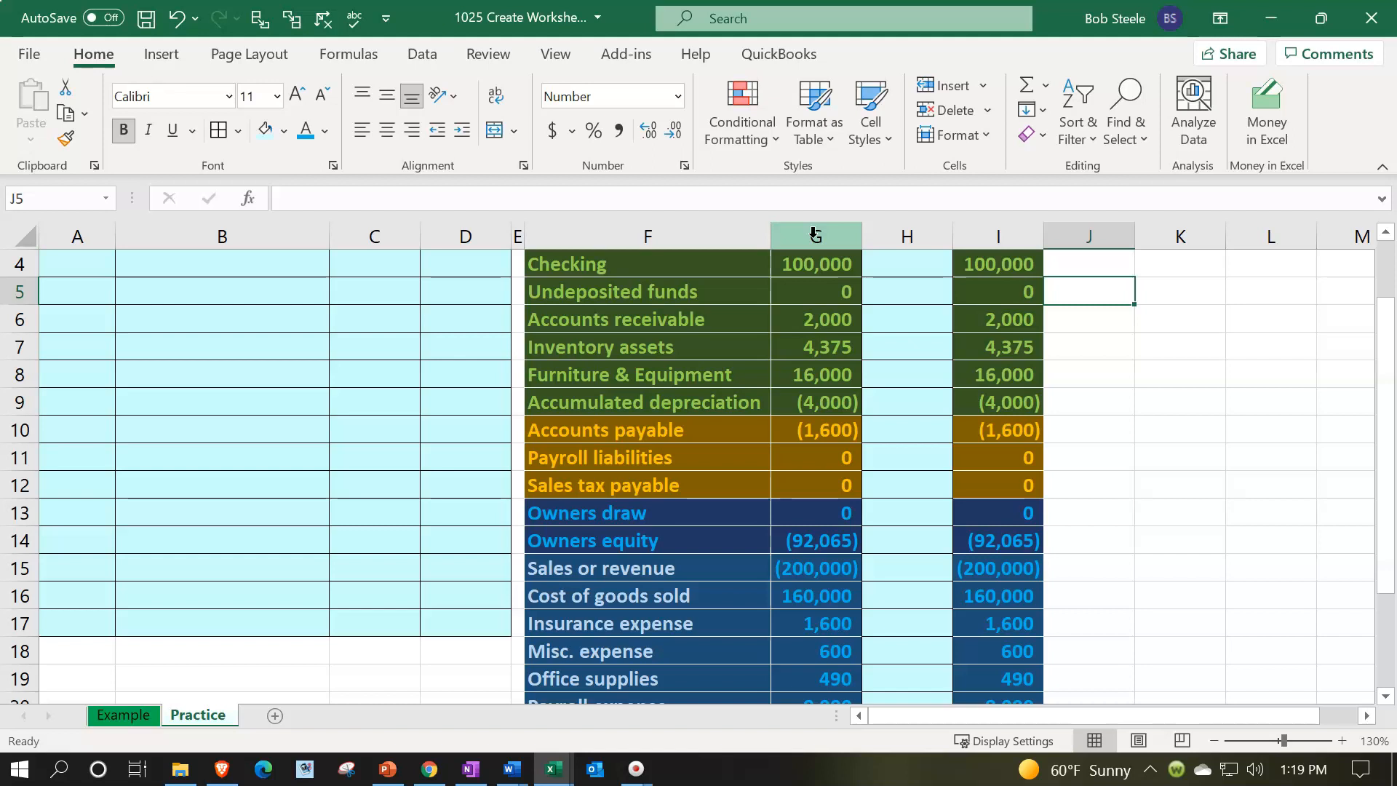
{"action": "scroll", "coordinate": [844, 369], "scroll_direction": "down", "scroll_amount": 3}
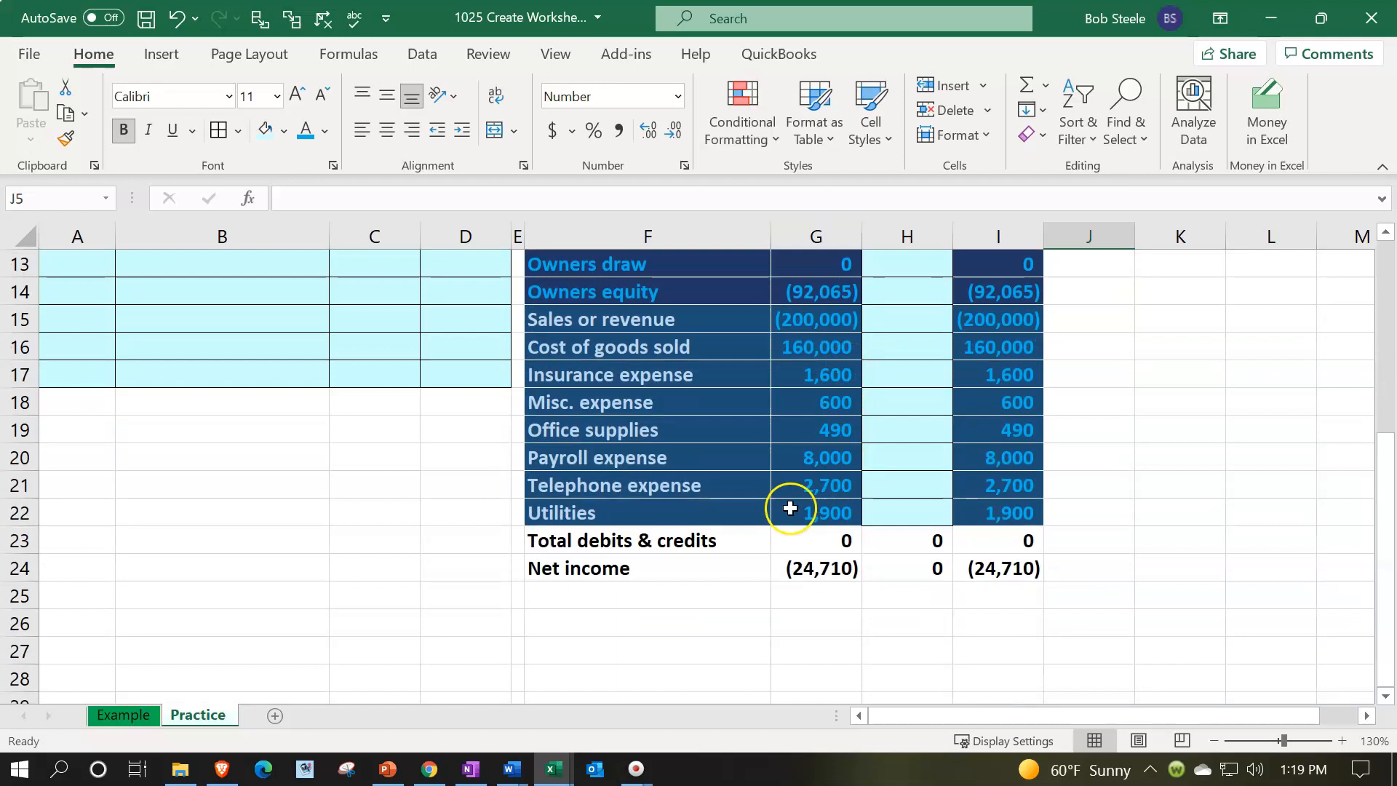
Format the Total debits & credits and Net income labels F23:F24 with black fill and white text
{"action": "left_click_drag", "start_coordinate": [711, 538], "coordinate": [708, 566]}
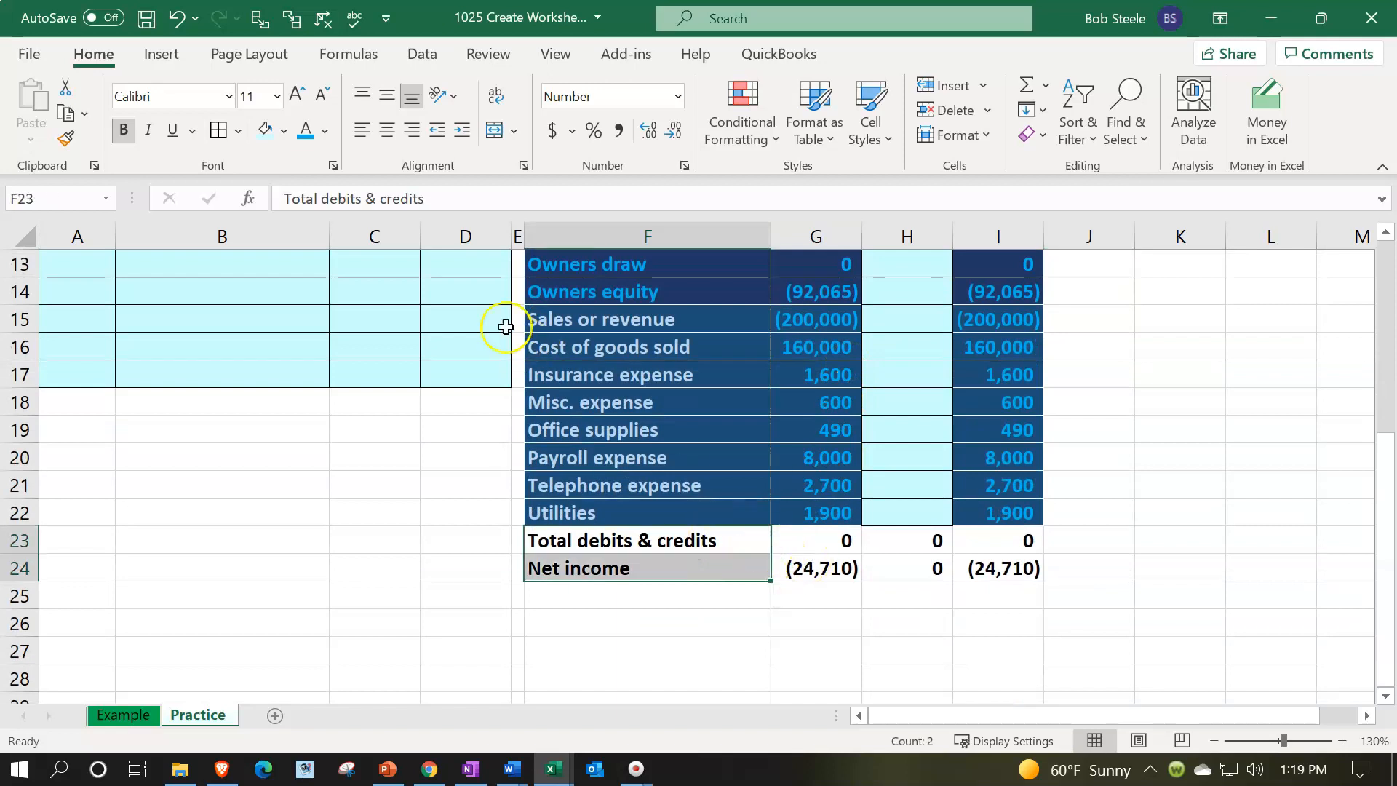
{"action": "left_click", "coordinate": [284, 131]}
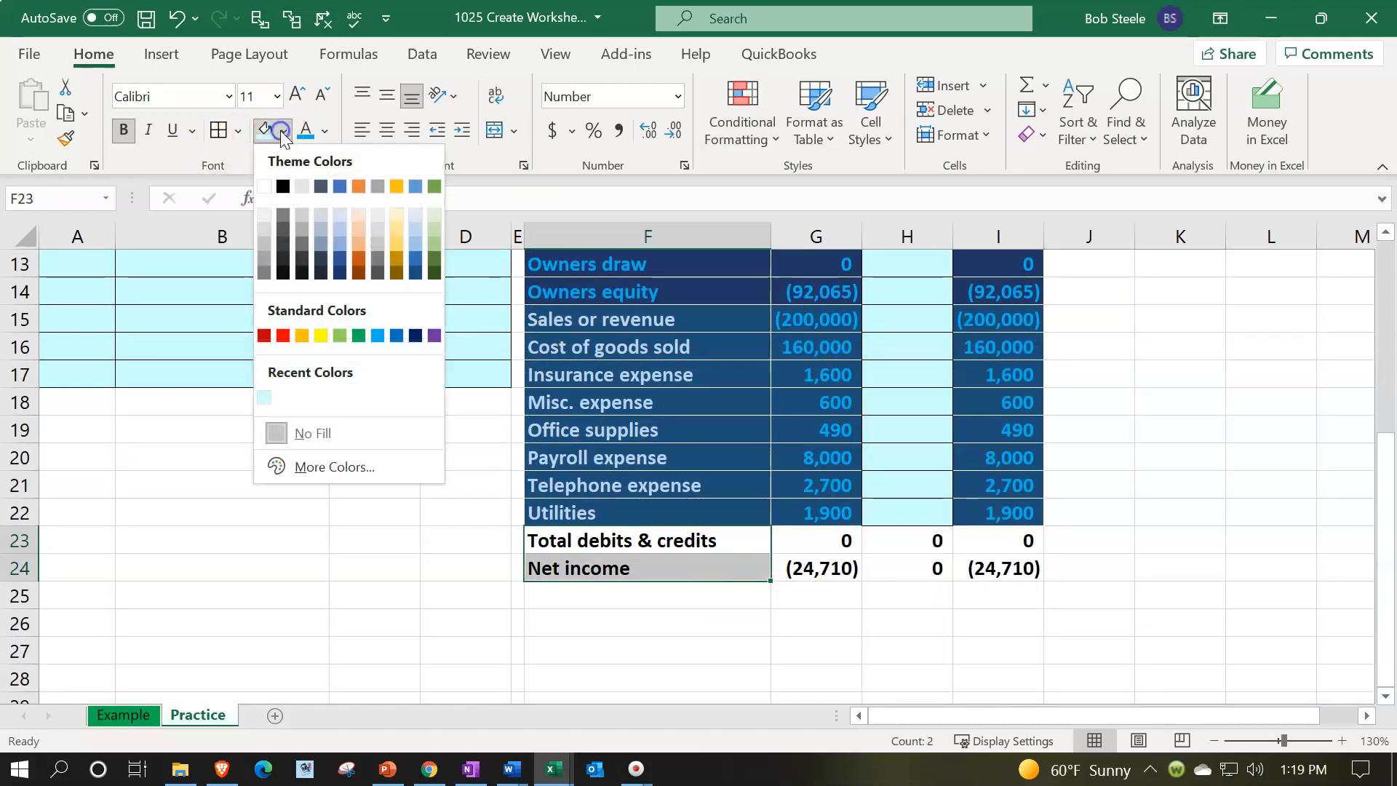
{"action": "left_click", "coordinate": [283, 187]}
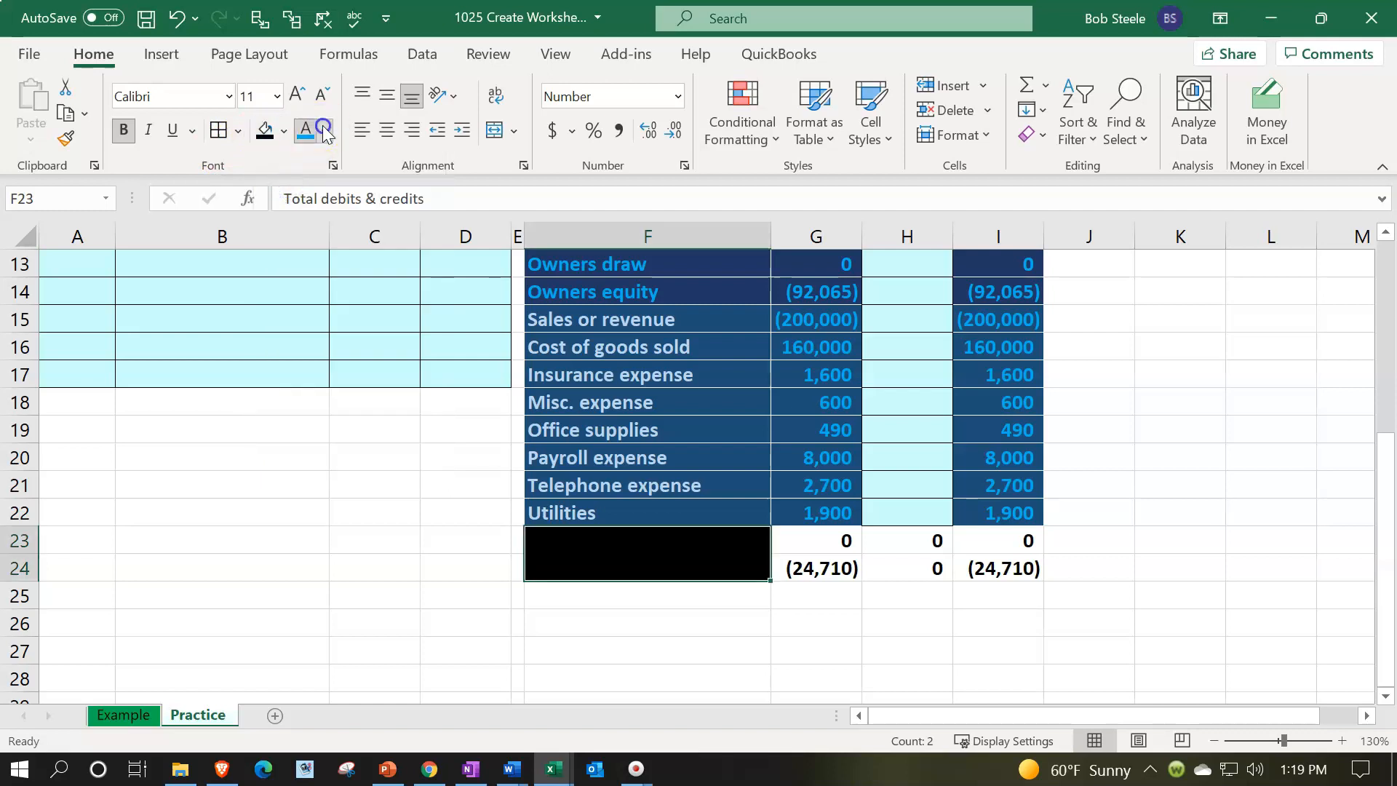
{"action": "left_click", "coordinate": [325, 131]}
{"action": "left_click", "coordinate": [304, 222]}
Apply the black fill and white font to the net income values G24:I24
{"action": "left_click_drag", "start_coordinate": [804, 571], "coordinate": [1023, 570]}
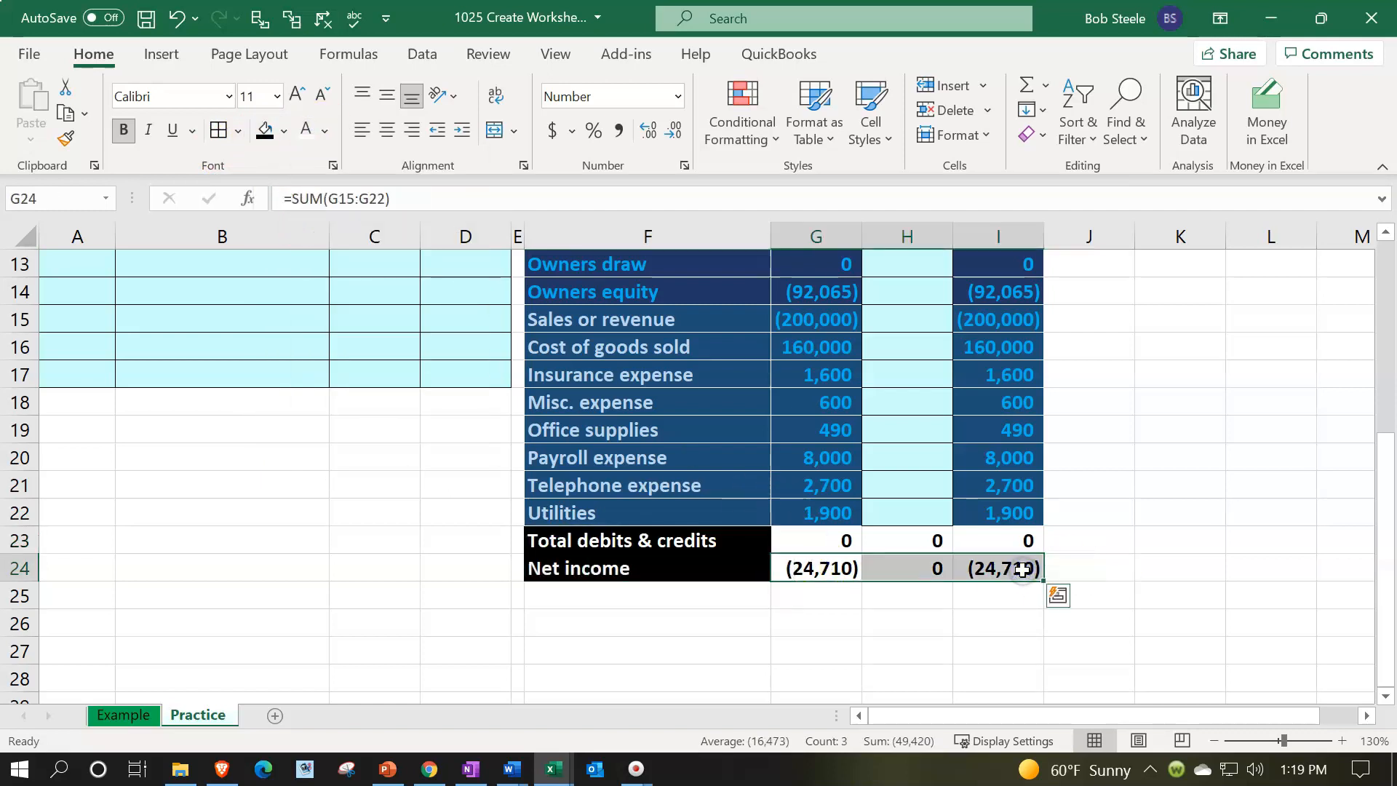
{"action": "left_click", "coordinate": [265, 131]}
{"action": "left_click", "coordinate": [298, 133]}
Try entering 2000 as the Utilities beginning balance in G22 to test the totals, then undo it
{"action": "left_click_drag", "start_coordinate": [830, 540], "coordinate": [989, 538]}
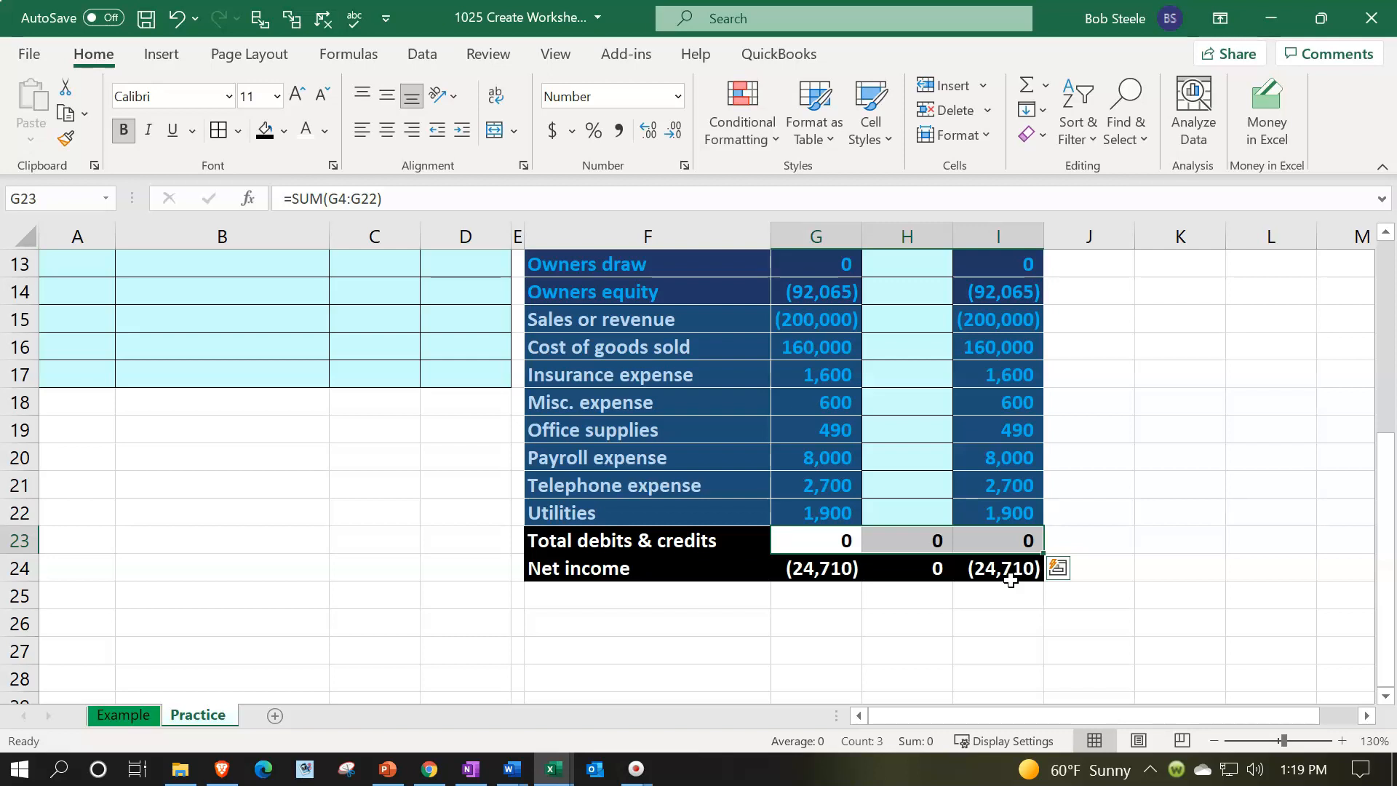
{"action": "left_click", "coordinate": [829, 513]}
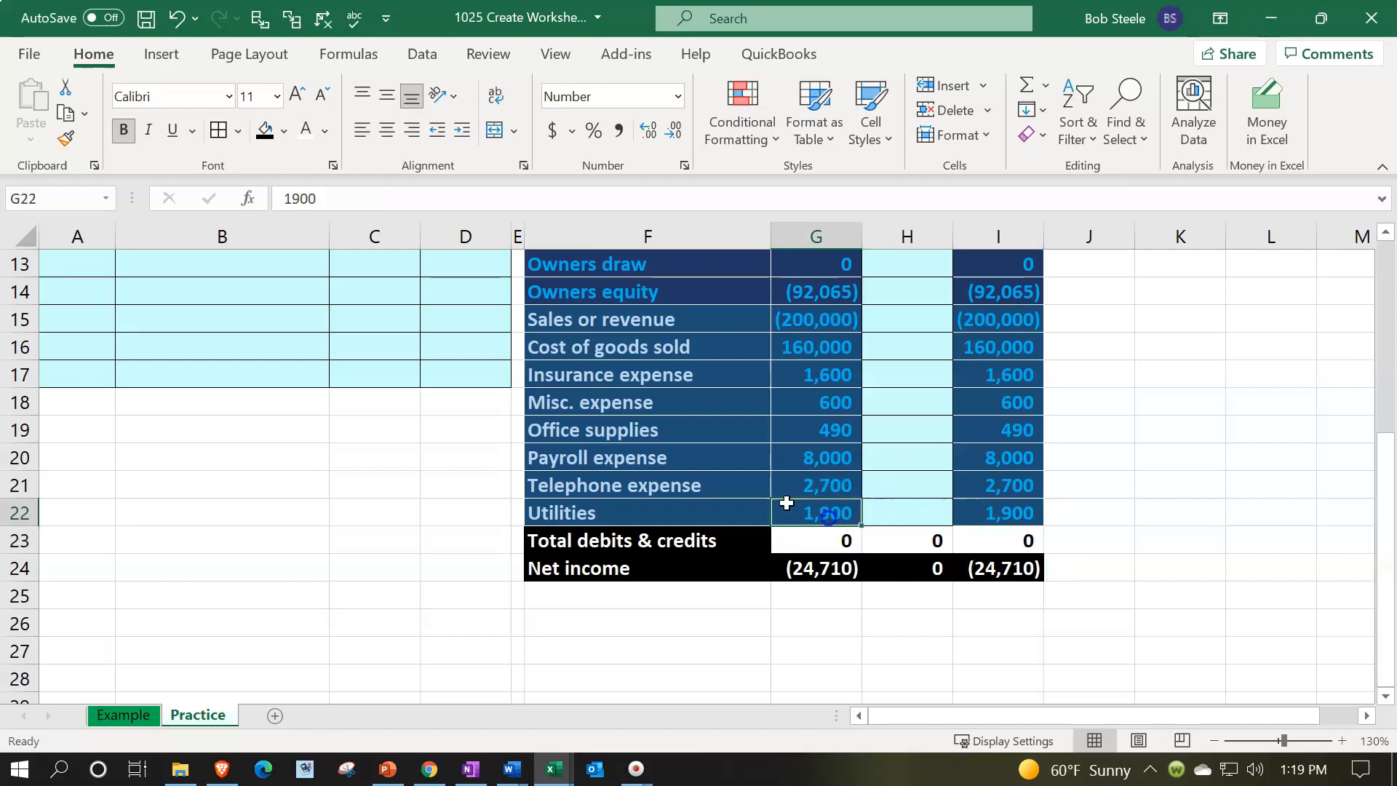
{"action": "type", "text": "2000"}
{"action": "key", "text": "Return"}
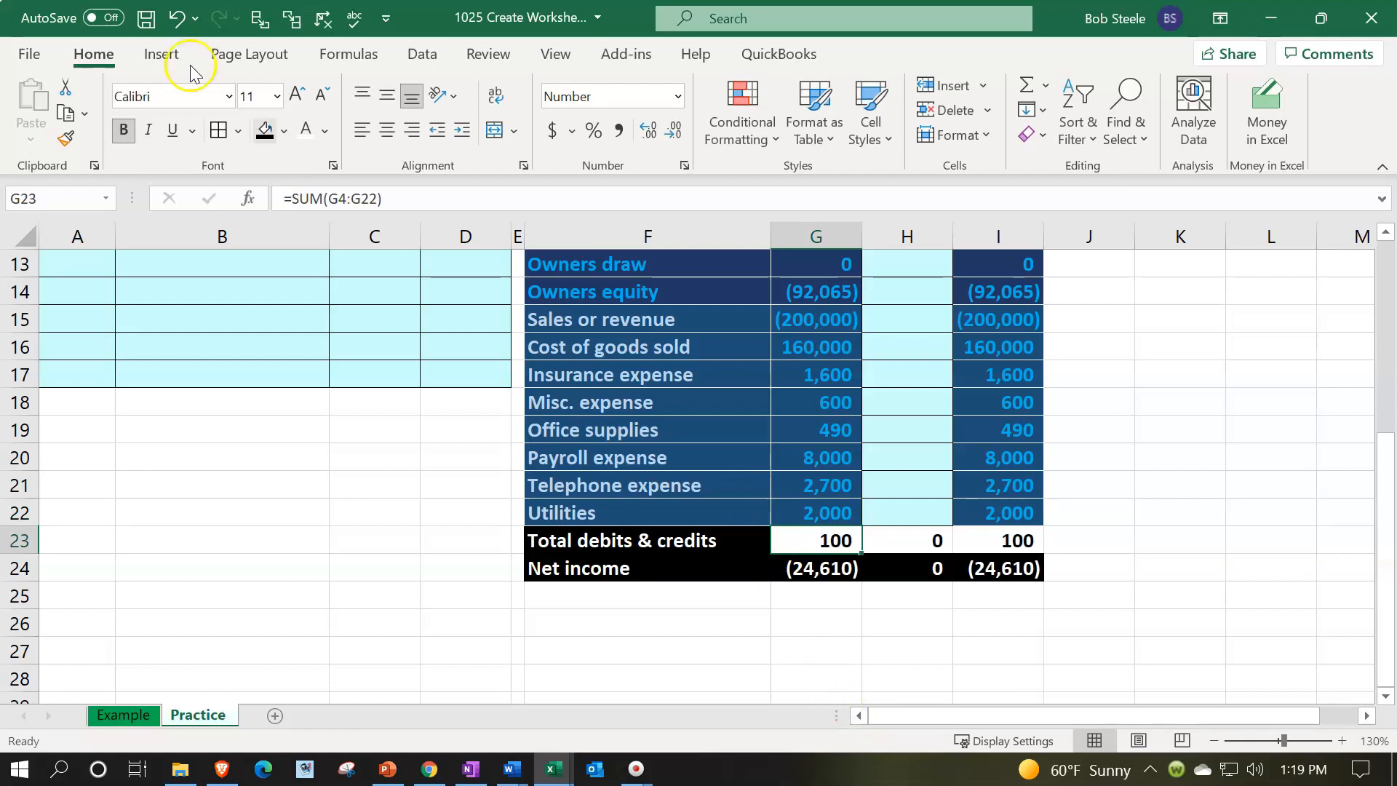
{"action": "left_click", "coordinate": [177, 19]}
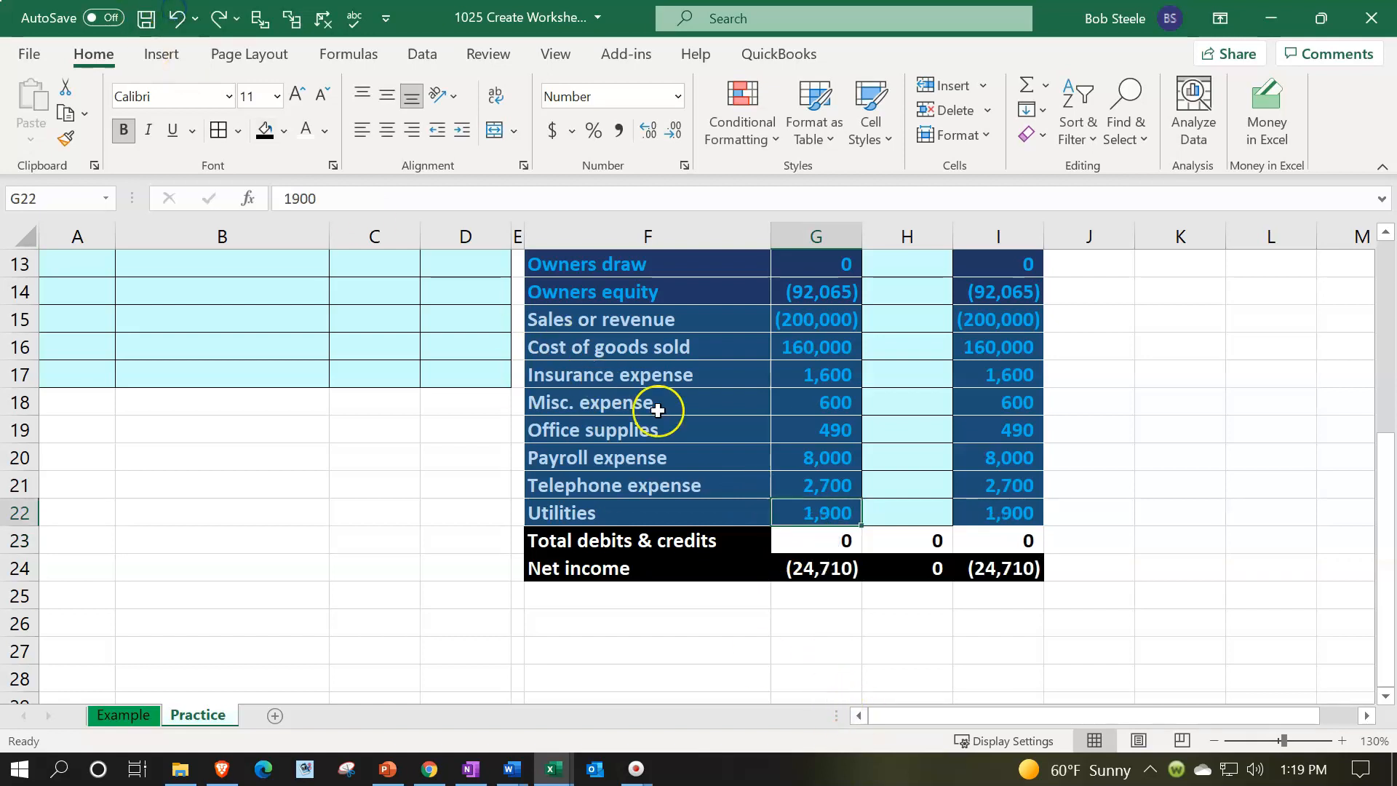
Add a conditional format to G23:I23 highlighting values greater than 1 with Light Red Fill with Dark Red Text
{"action": "left_click", "coordinate": [810, 541]}
{"action": "left_click_drag", "start_coordinate": [810, 541], "coordinate": [1005, 535]}
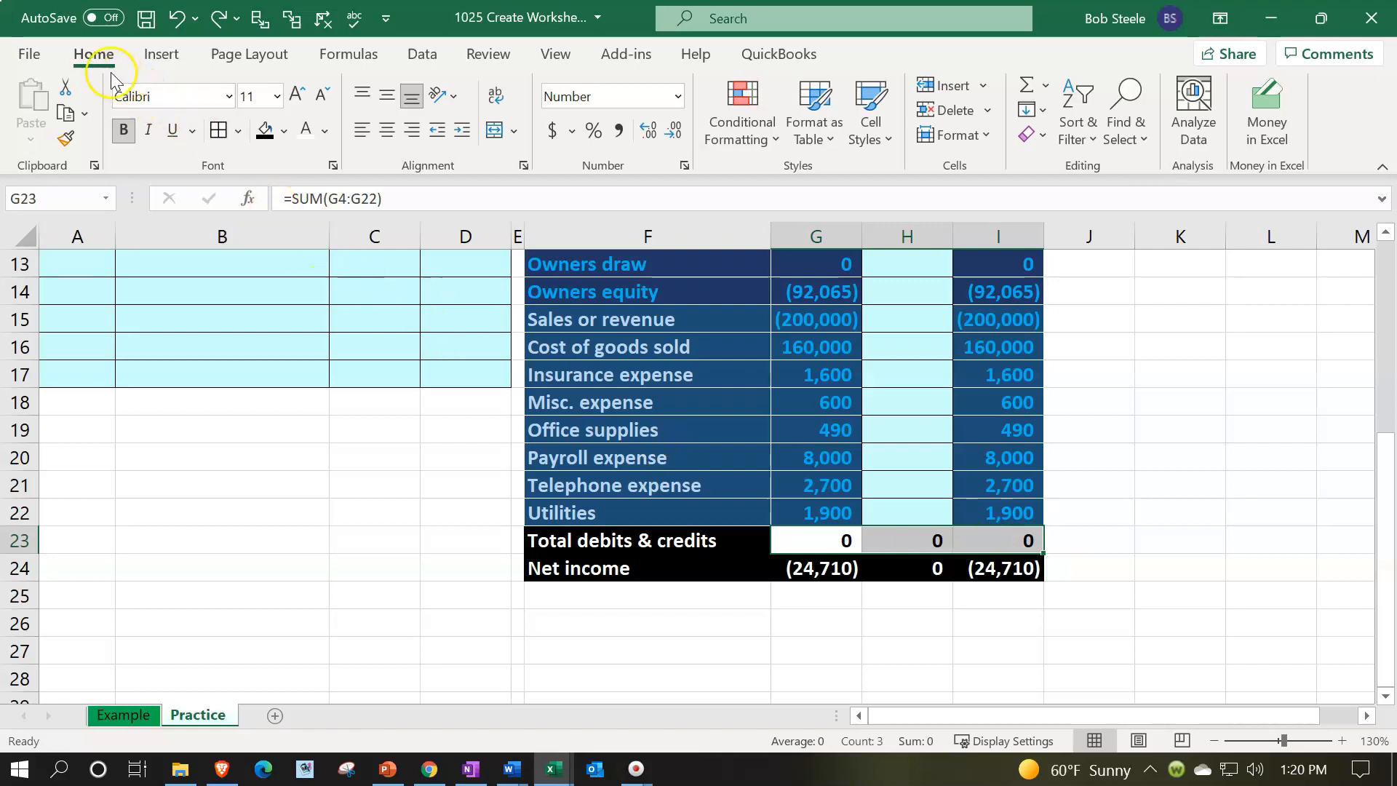
{"action": "left_click", "coordinate": [750, 131]}
{"action": "mouse_move", "coordinate": [781, 179]}
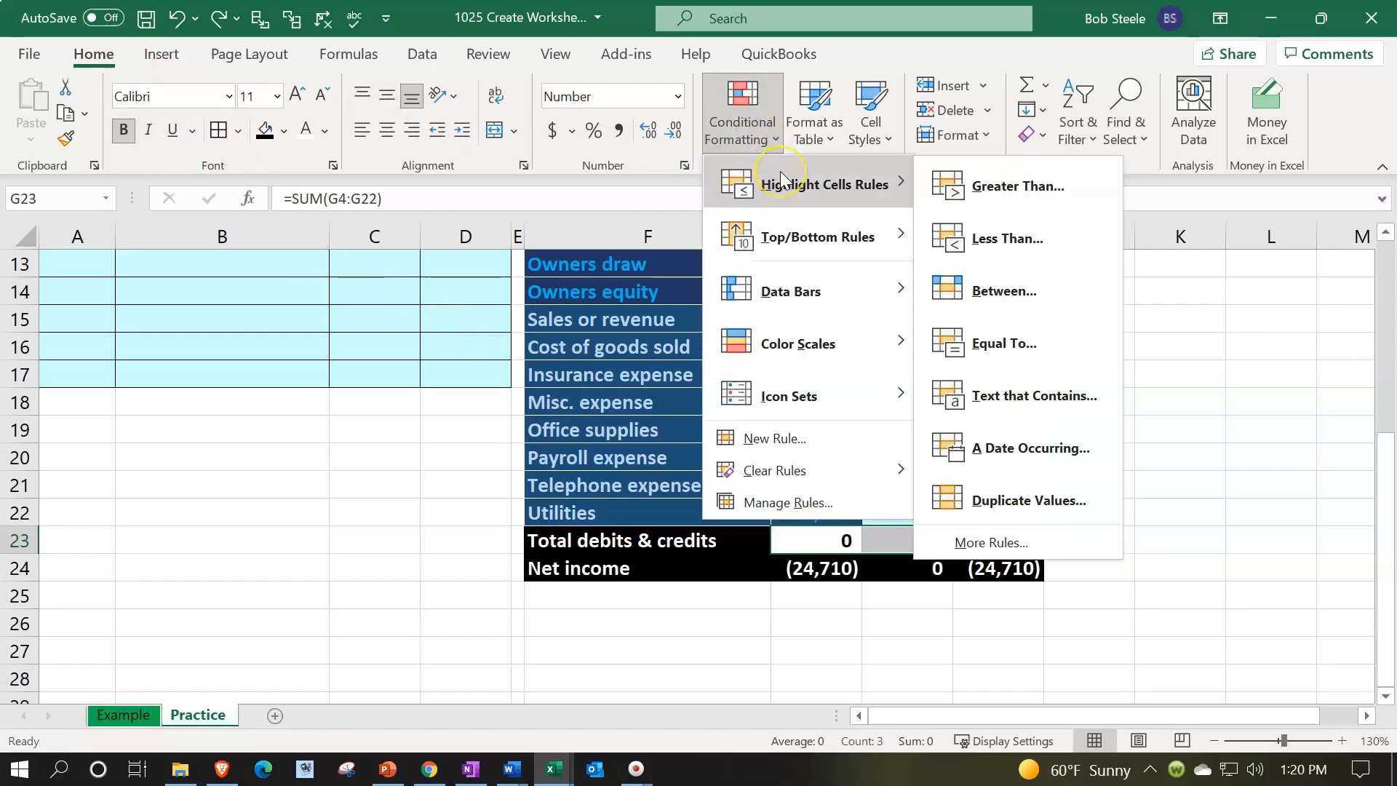
{"action": "left_click", "coordinate": [955, 191]}
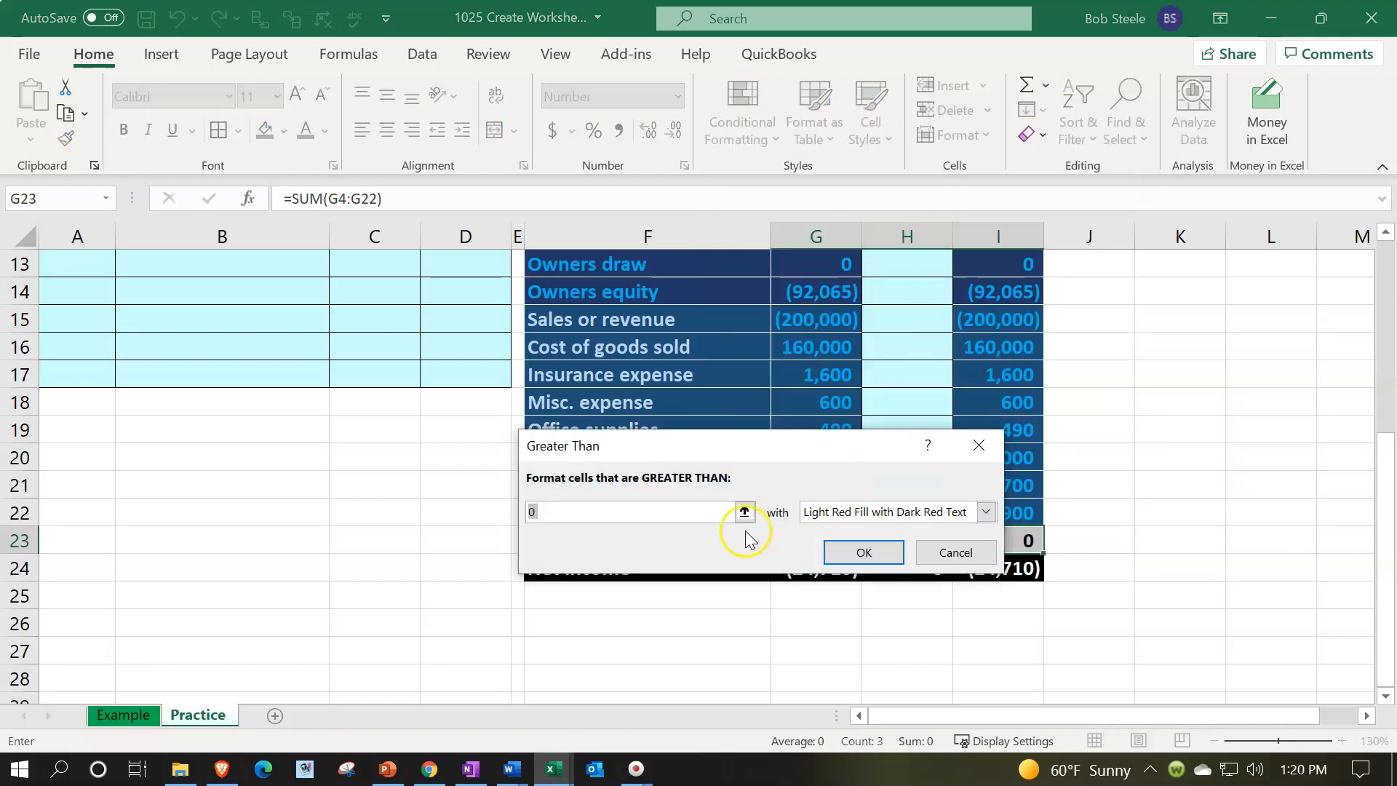
{"action": "type", "text": "1"}
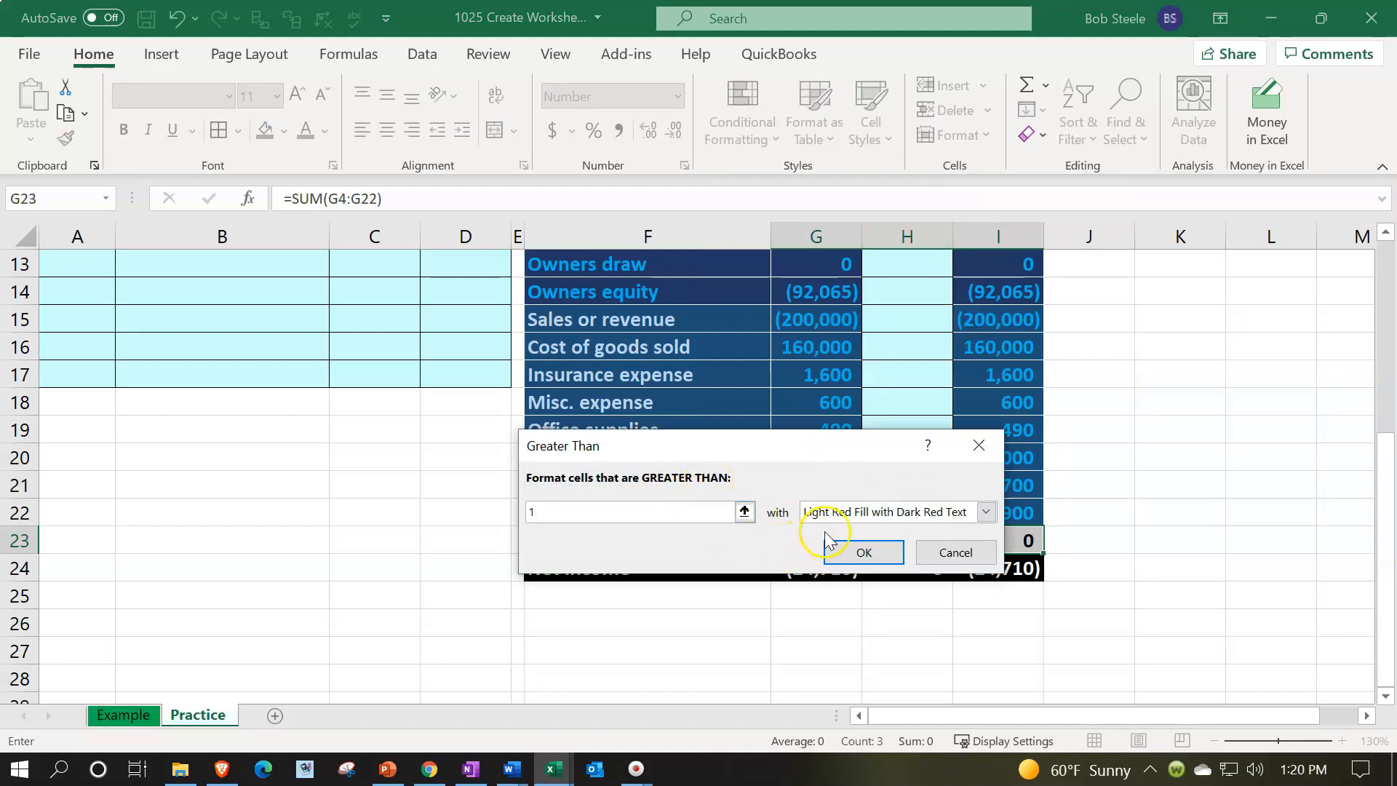
{"action": "left_click", "coordinate": [985, 512]}
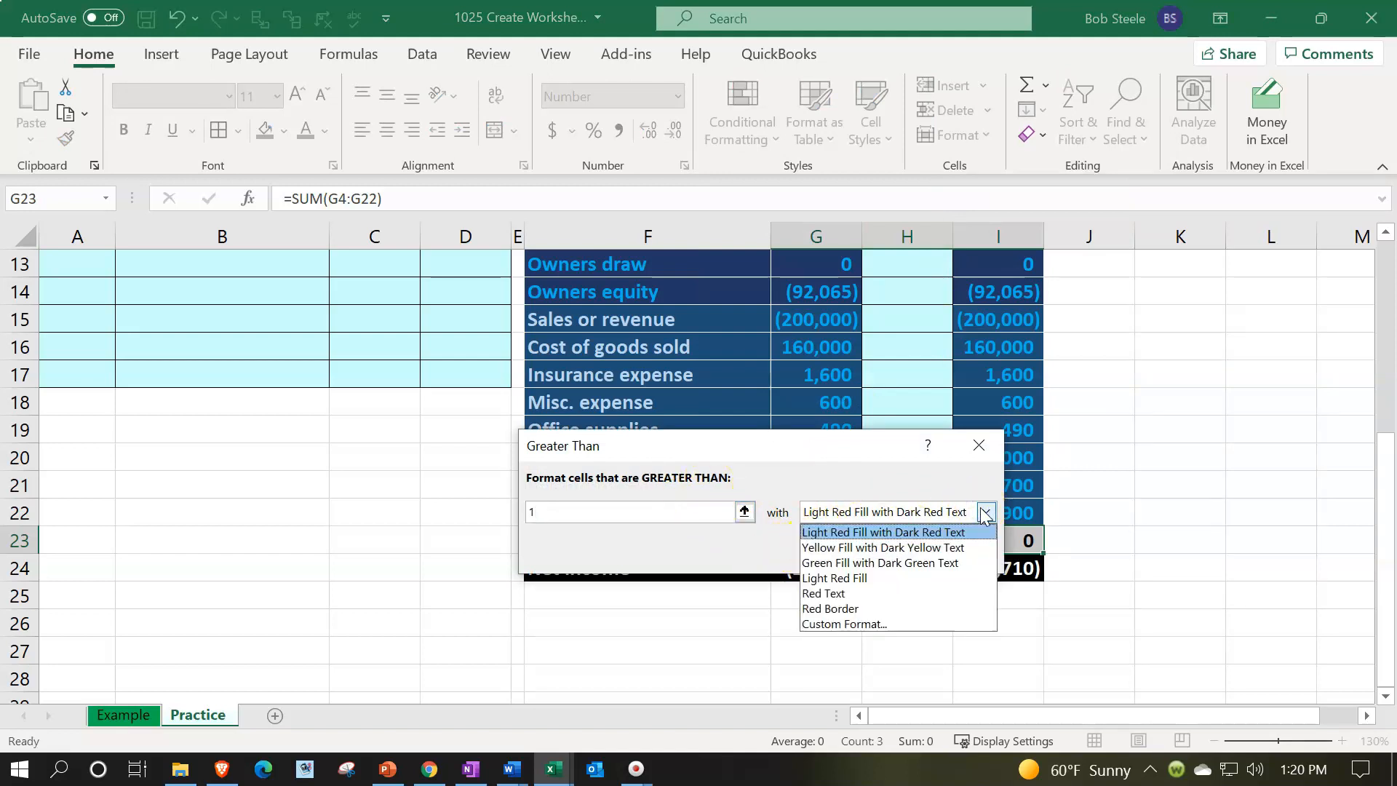
{"action": "left_click", "coordinate": [986, 514]}
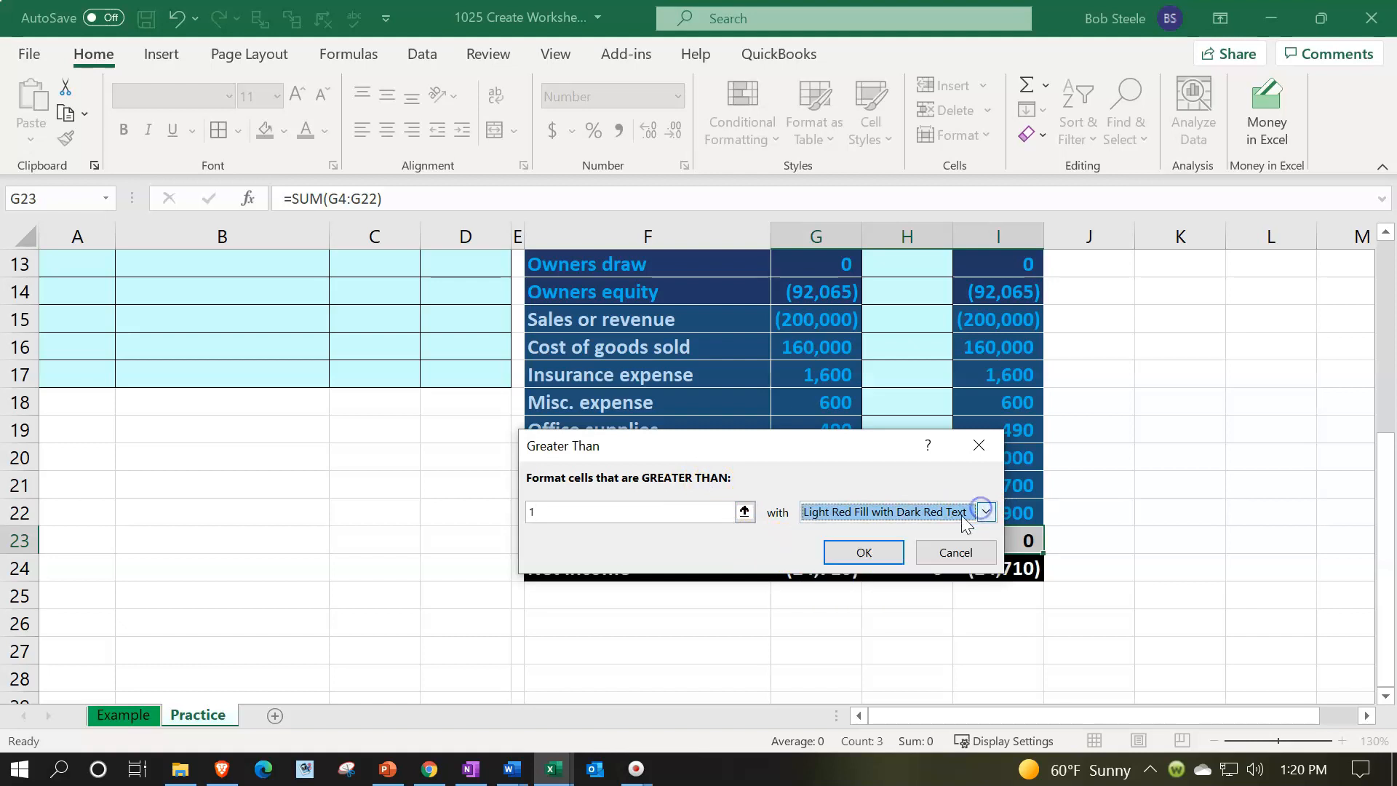
{"action": "left_click", "coordinate": [895, 551]}
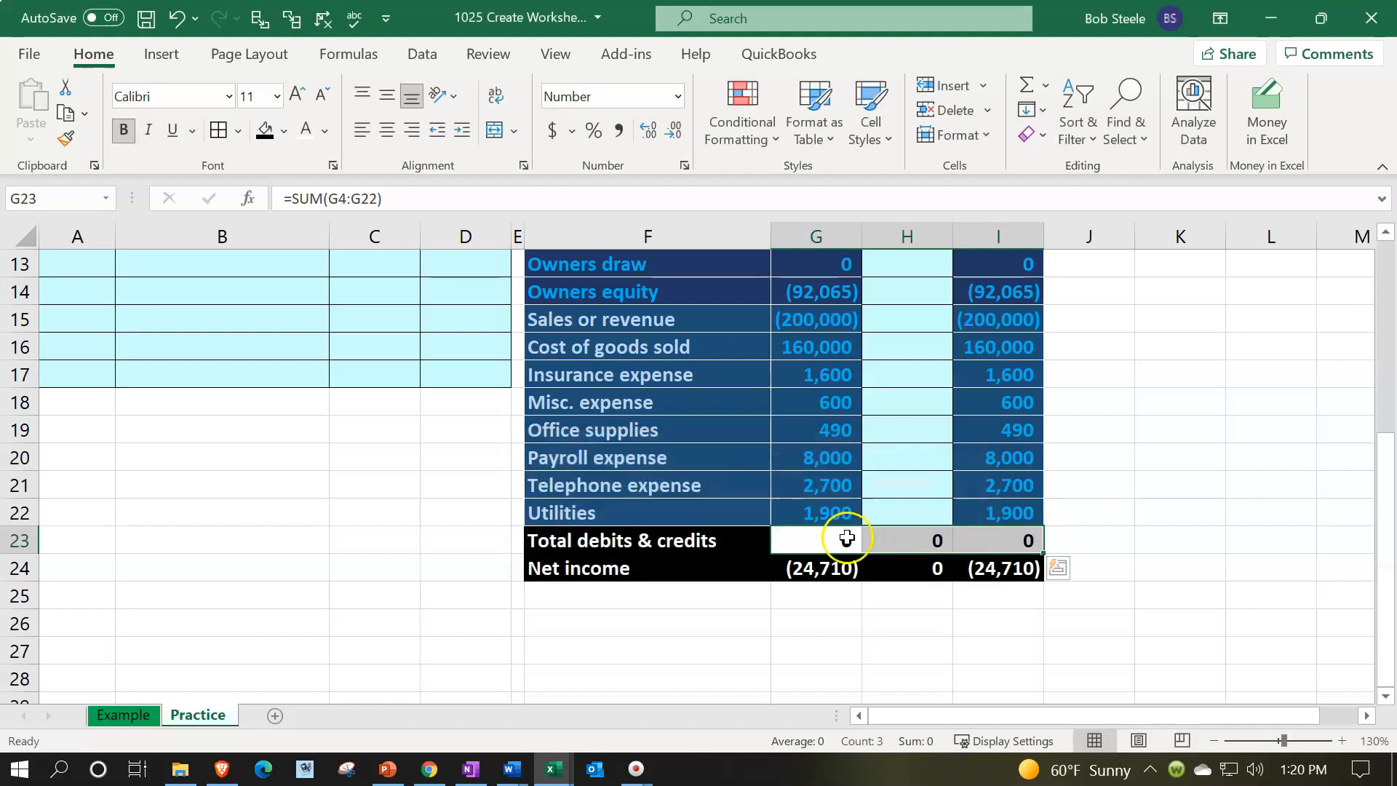
Test the rule by entering 2 in G23, then undo the entry
{"action": "type", "text": "2"}
{"action": "key", "text": "Return"}
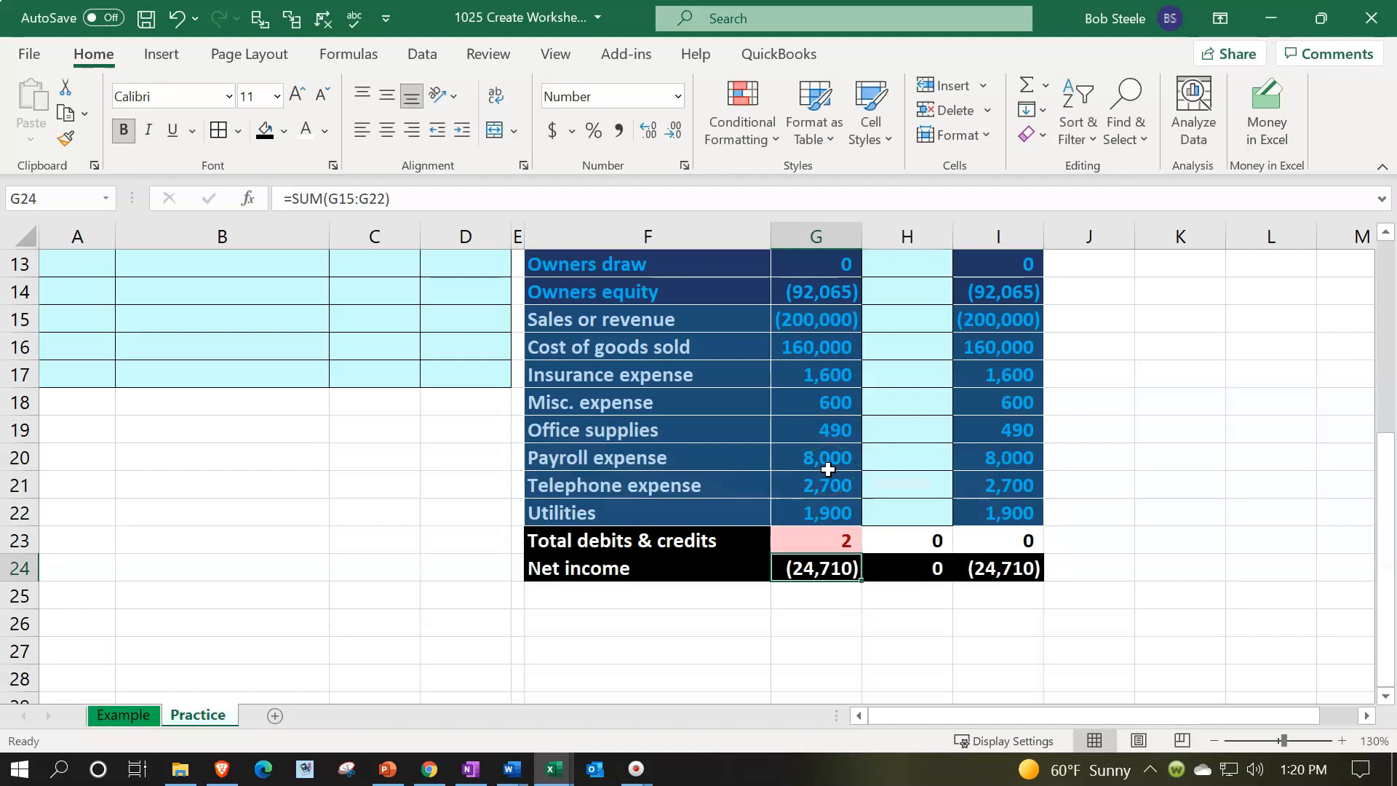
{"action": "left_click", "coordinate": [177, 18]}
Add a conditional format to G23:I23 highlighting values less than -1 with Light Red Fill with Dark Red Text
{"action": "left_click_drag", "start_coordinate": [807, 539], "coordinate": [973, 533]}
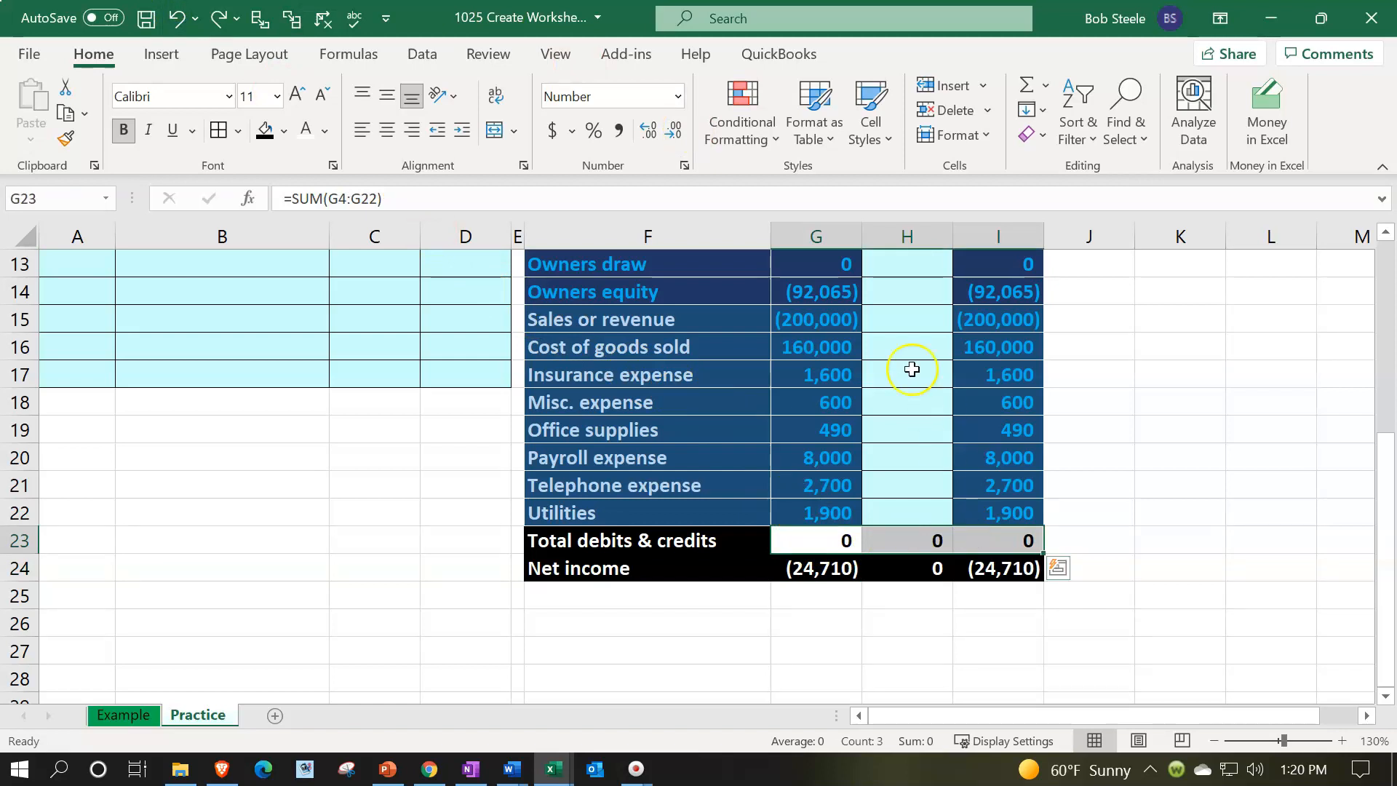
{"action": "left_click", "coordinate": [759, 135]}
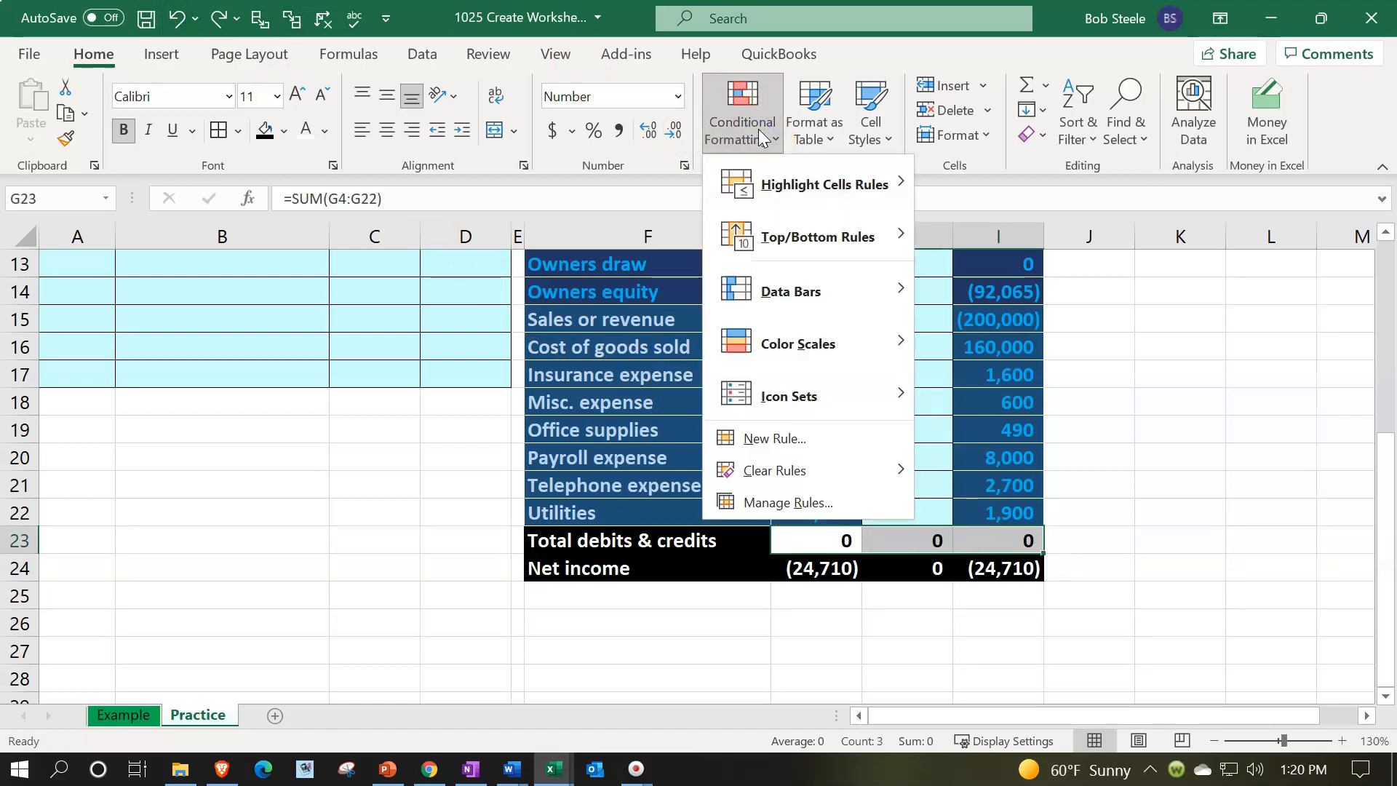
{"action": "mouse_move", "coordinate": [799, 179]}
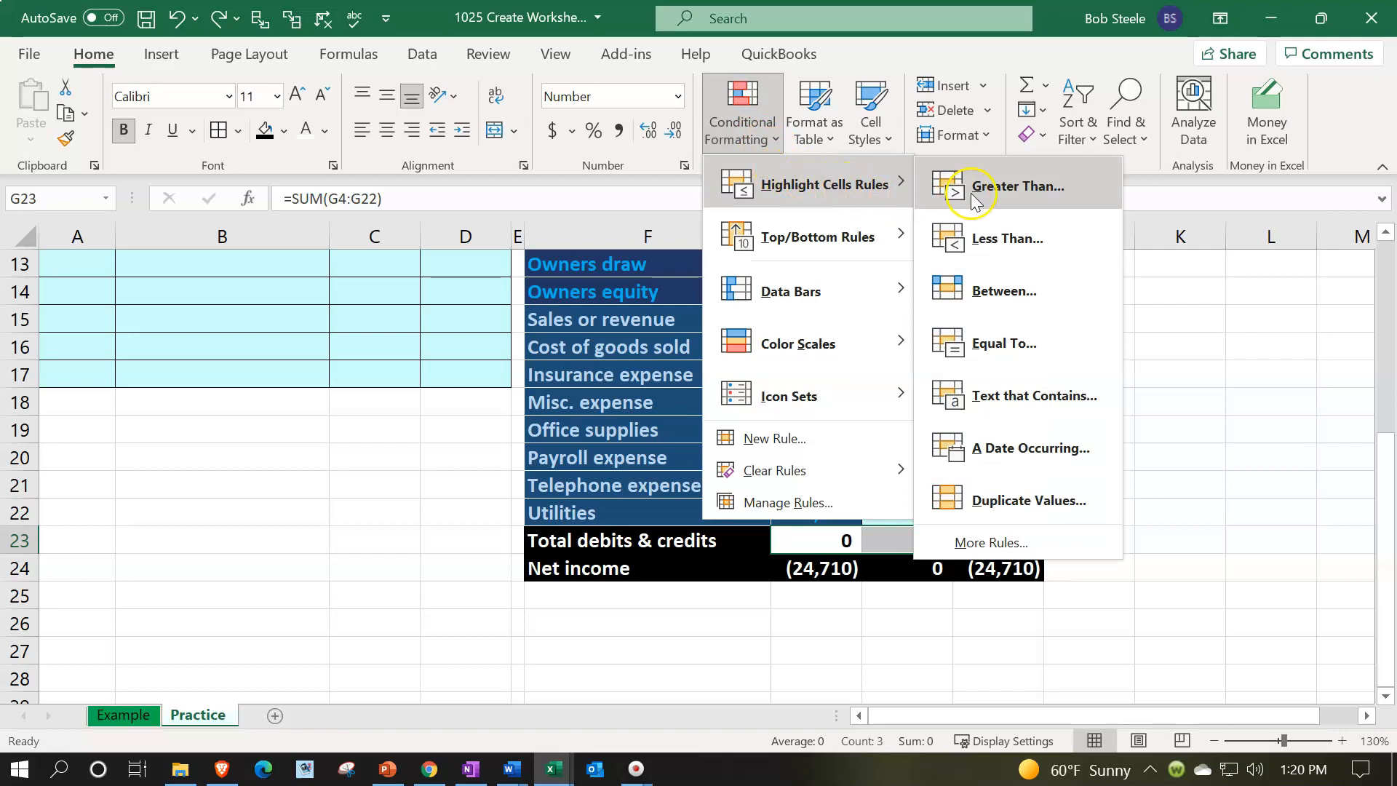
{"action": "left_click", "coordinate": [987, 247]}
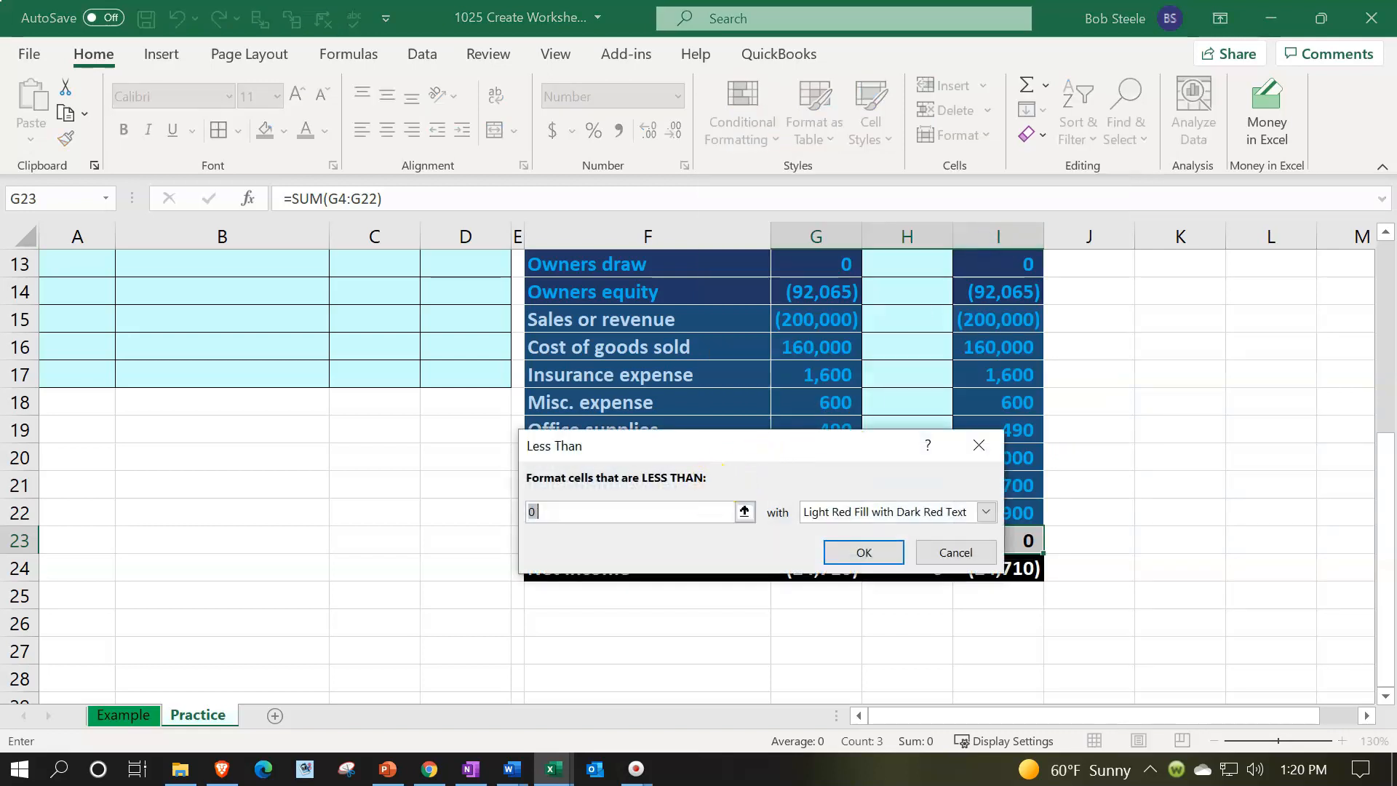
{"action": "type", "text": "-1"}
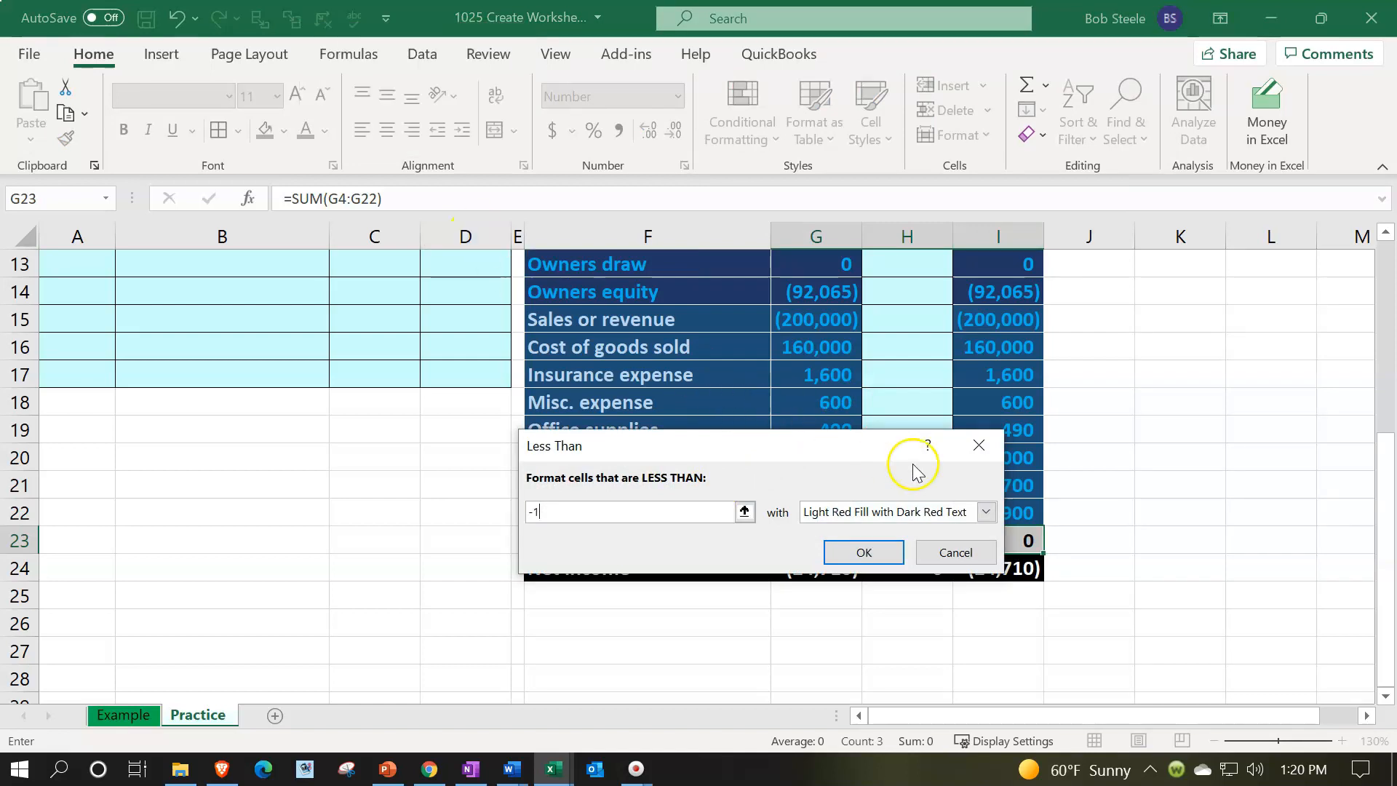
{"action": "left_click", "coordinate": [987, 512]}
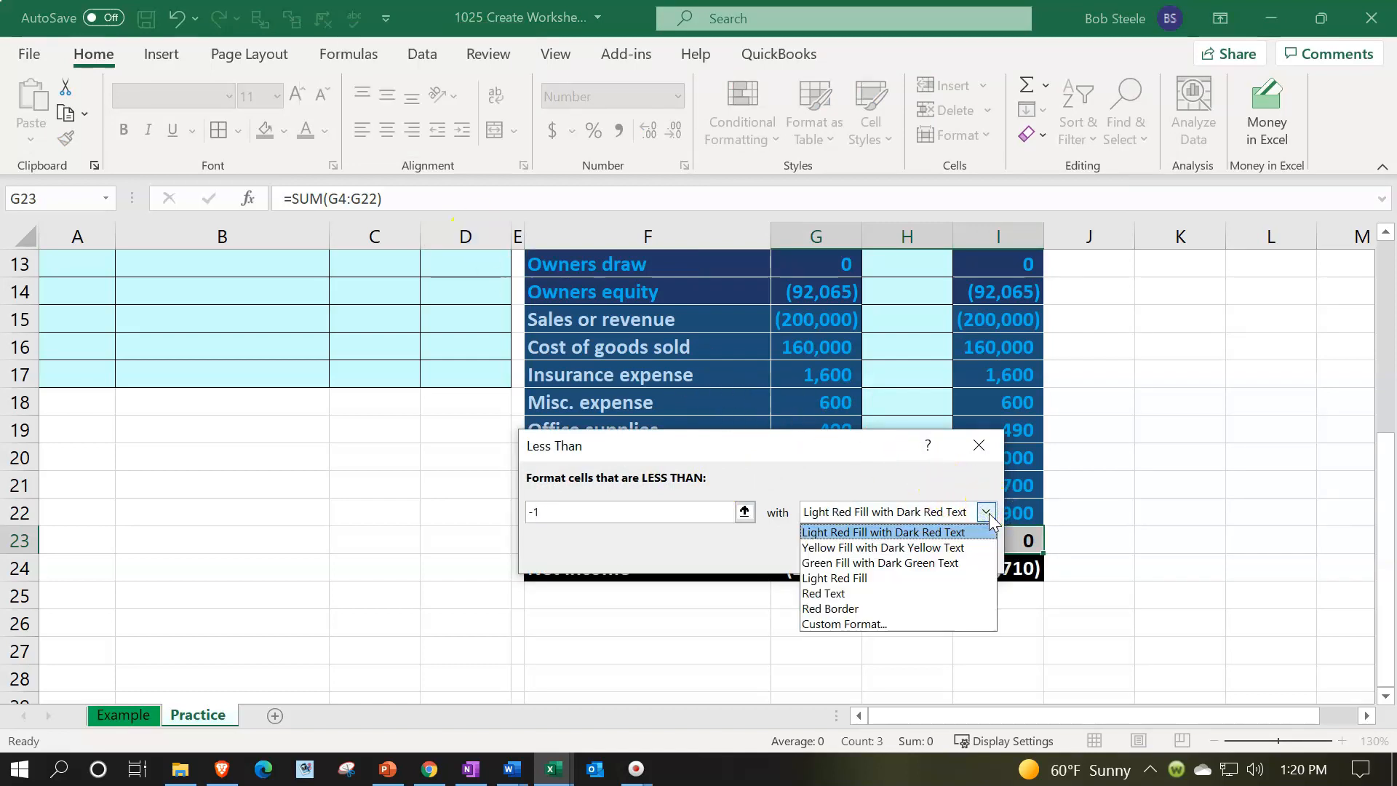
{"action": "left_click", "coordinate": [986, 513]}
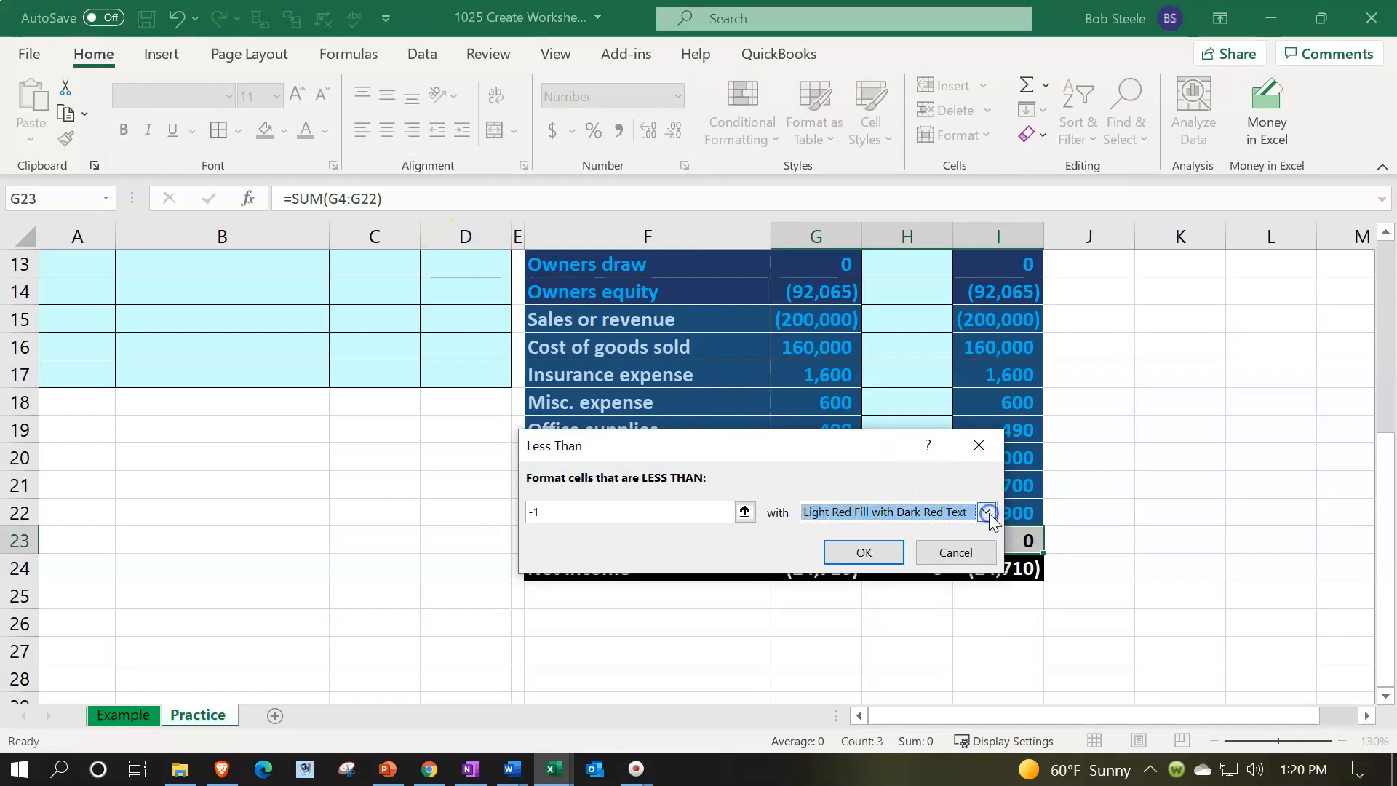
{"action": "left_click", "coordinate": [877, 553]}
Test the rule by entering -2 in G23, then undo the entry
{"action": "type", "text": "-2"}
{"action": "key", "text": "Return"}
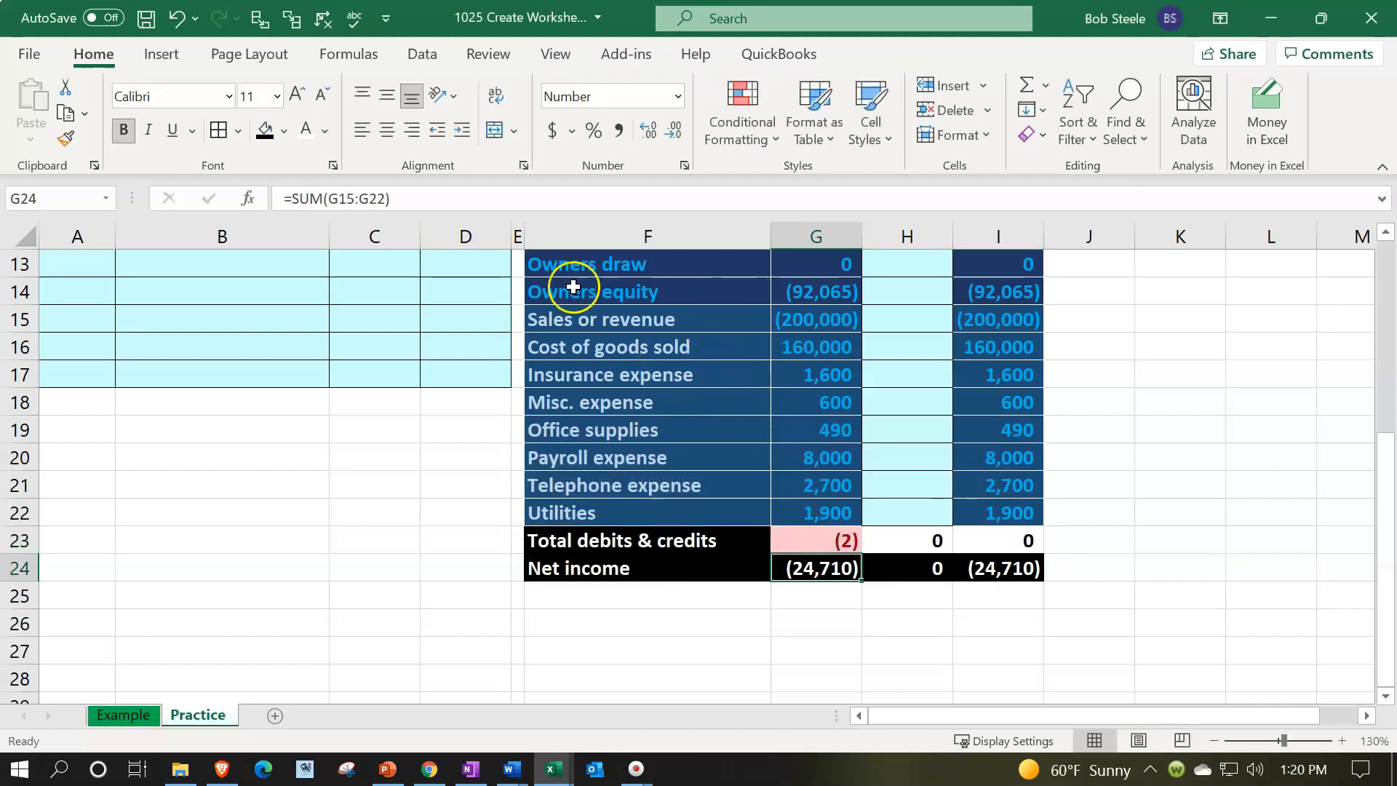
{"action": "left_click", "coordinate": [169, 18]}
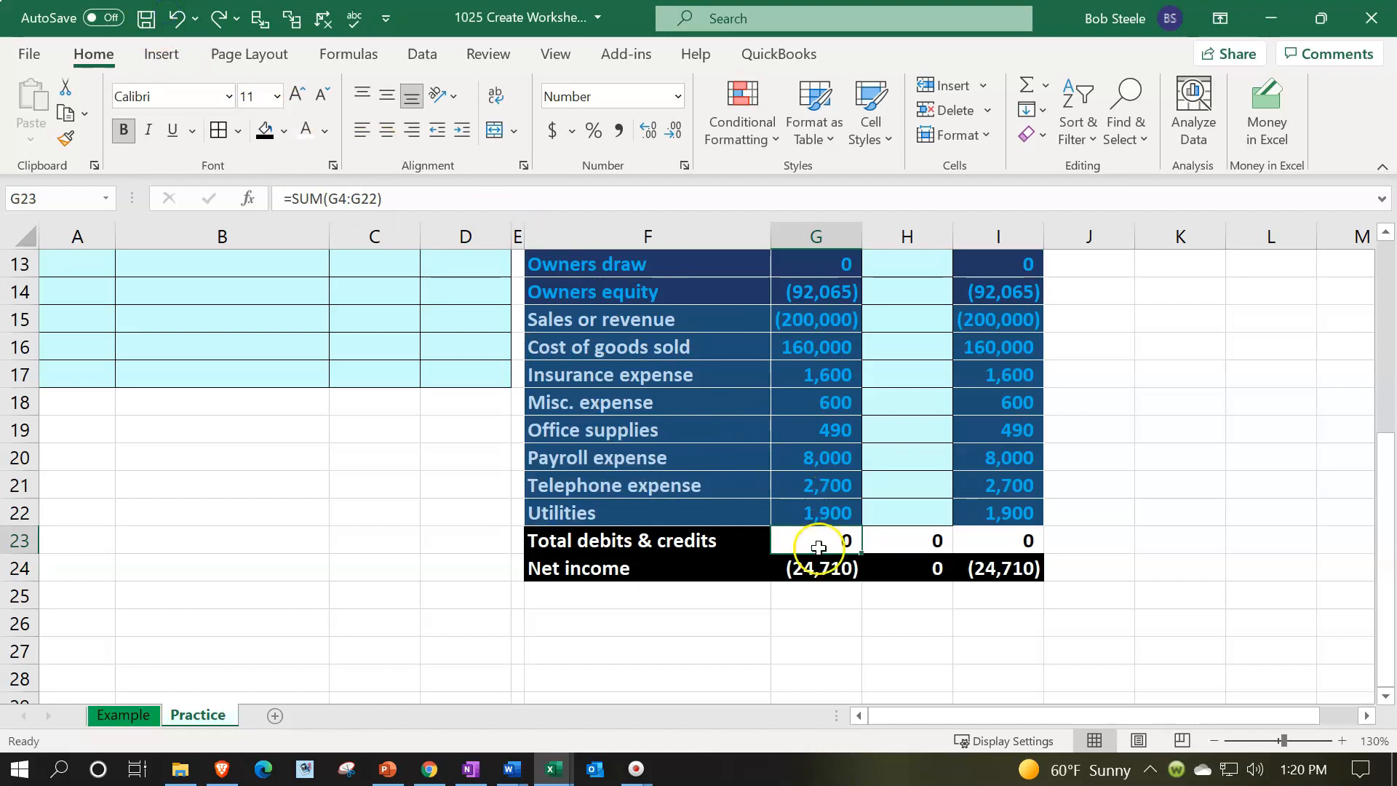
Add a conditional format to G23:I23 highlighting values between -1 and 1 with Green Fill with Dark Green Text
{"action": "left_click_drag", "start_coordinate": [817, 535], "coordinate": [987, 542]}
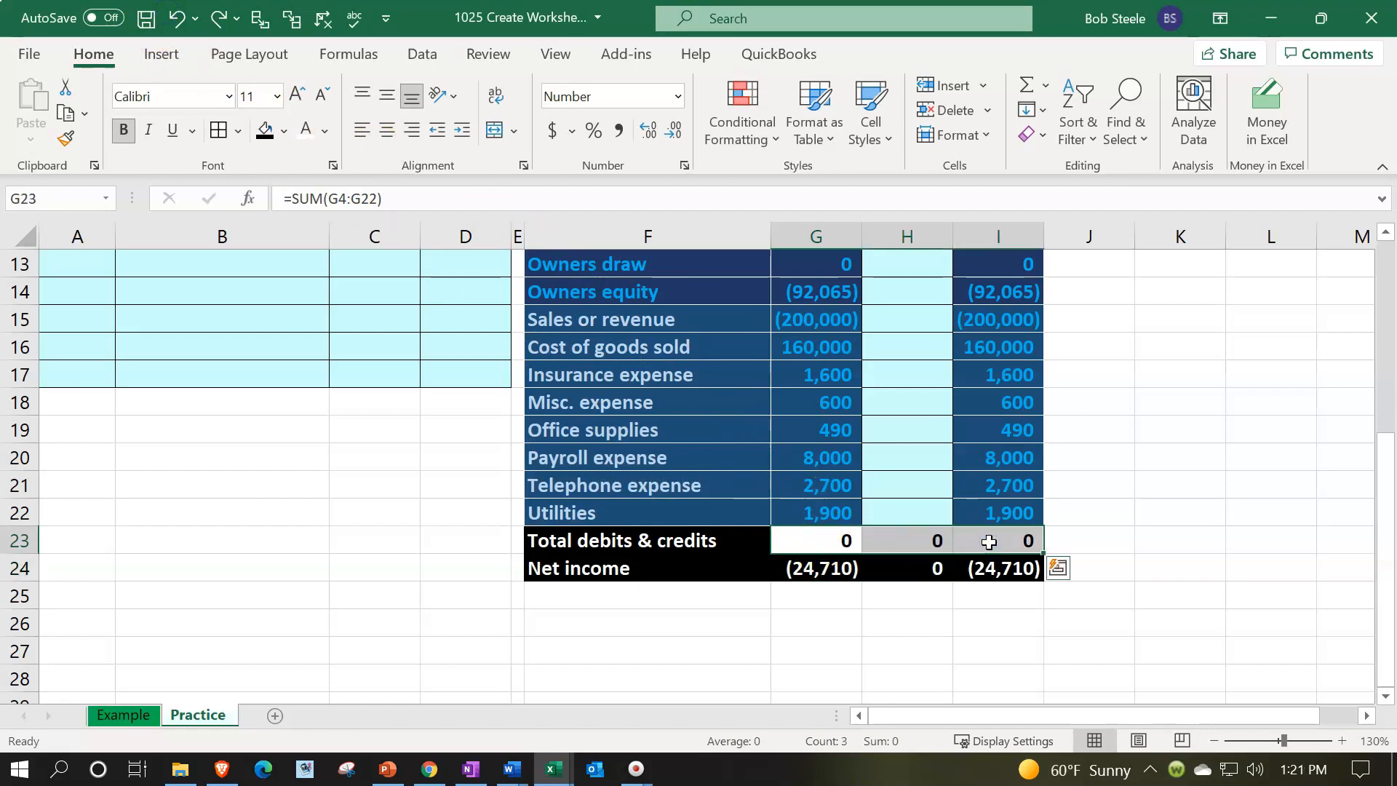
{"action": "left_click", "coordinate": [759, 142]}
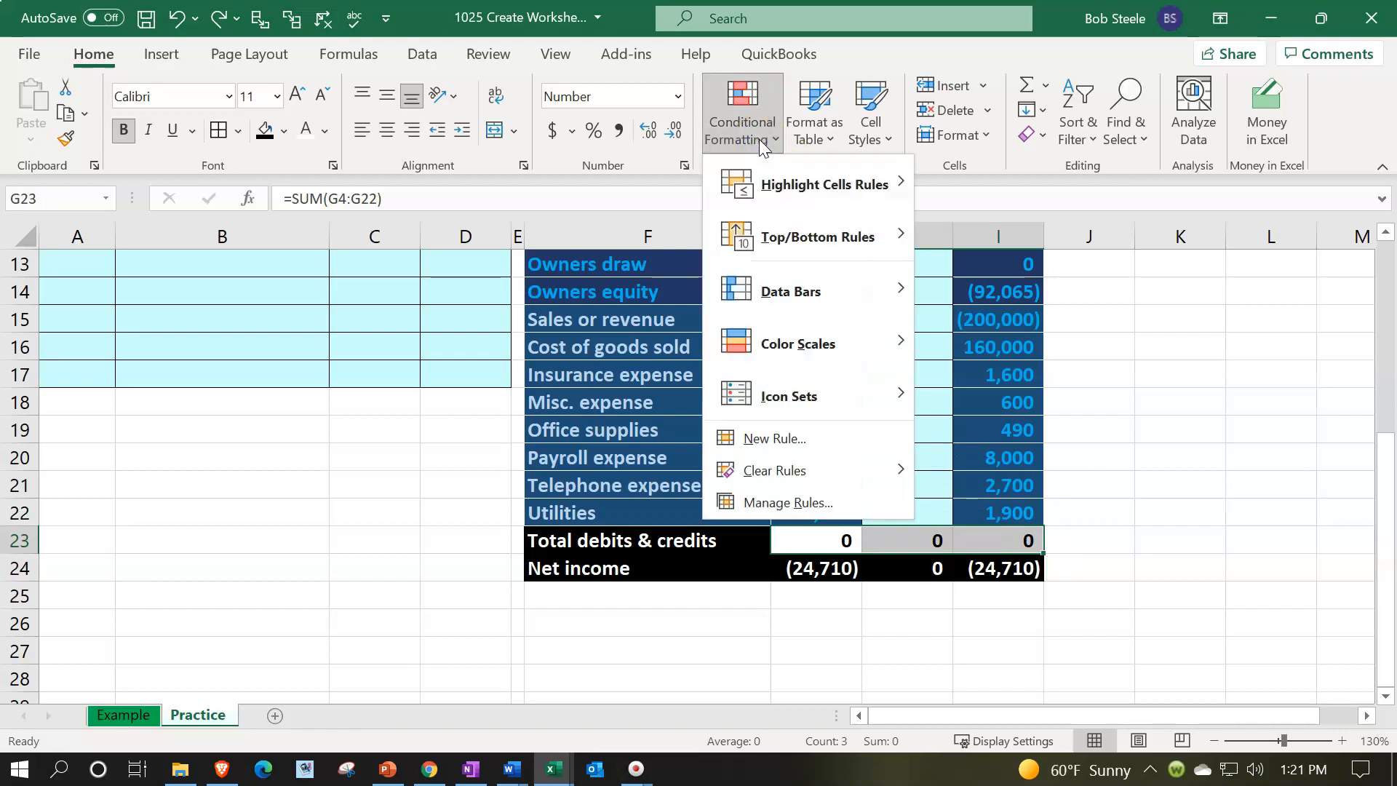
{"action": "mouse_move", "coordinate": [822, 186]}
{"action": "left_click", "coordinate": [957, 226]}
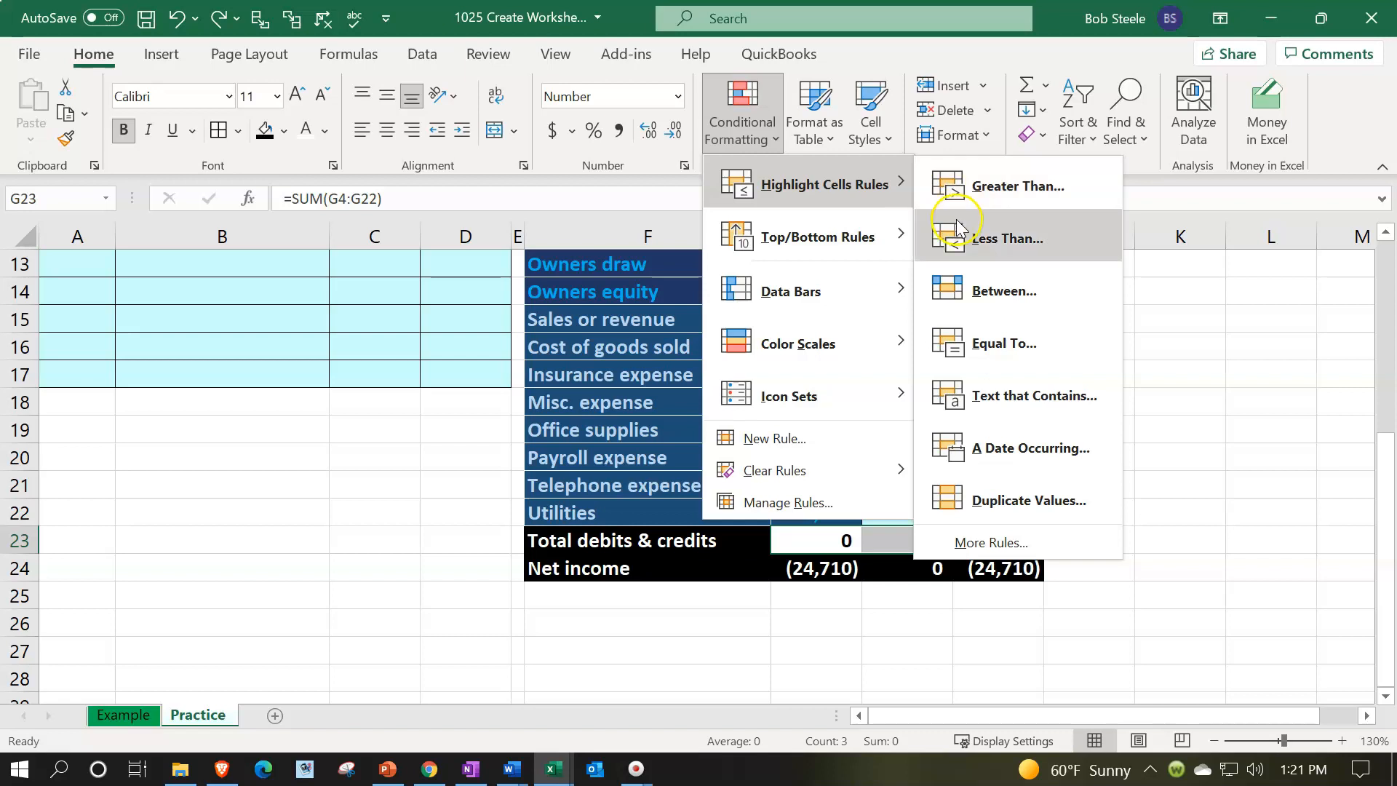
{"action": "left_click", "coordinate": [967, 283]}
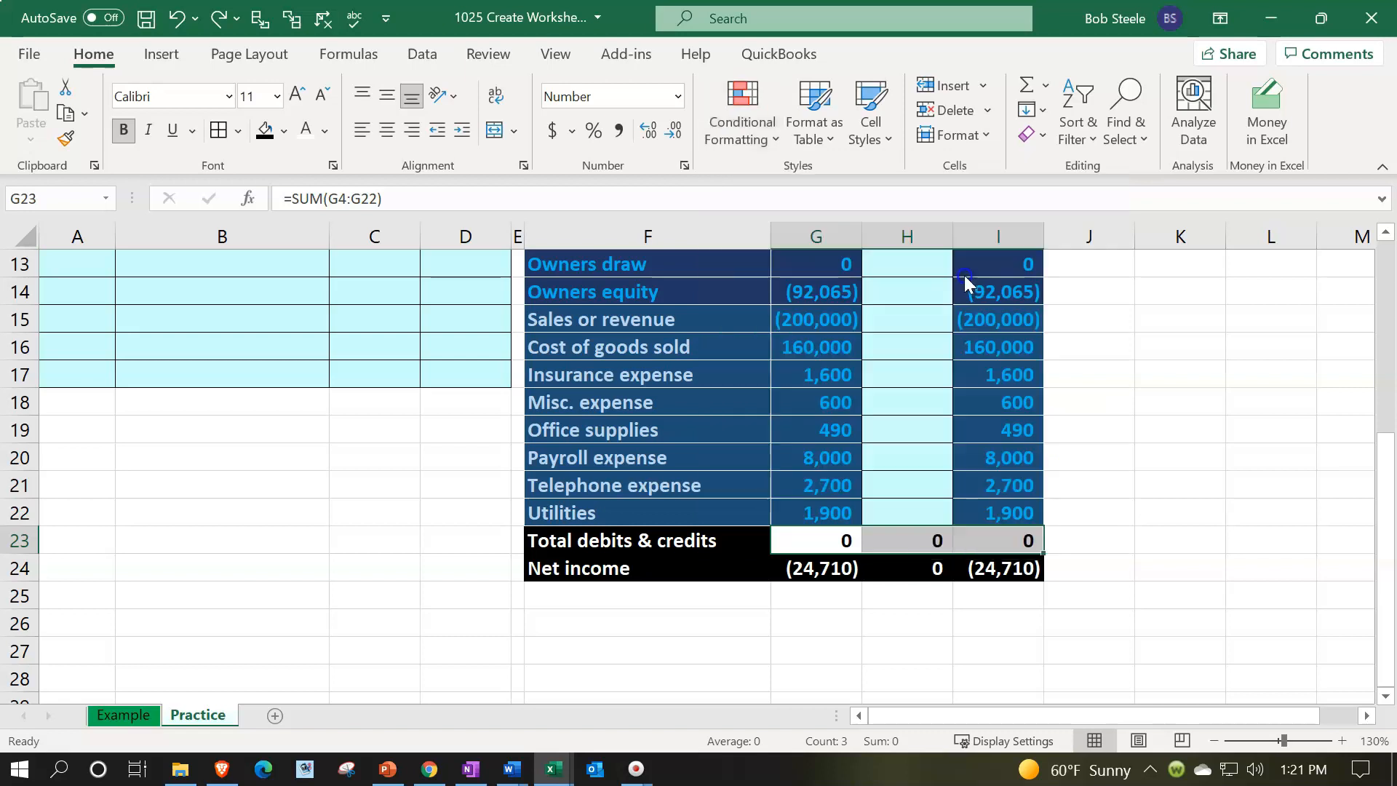
{"action": "type", "text": "-1"}
{"action": "key", "text": "Tab"}
{"action": "type", "text": "1"}
{"action": "key", "text": "Tab"}
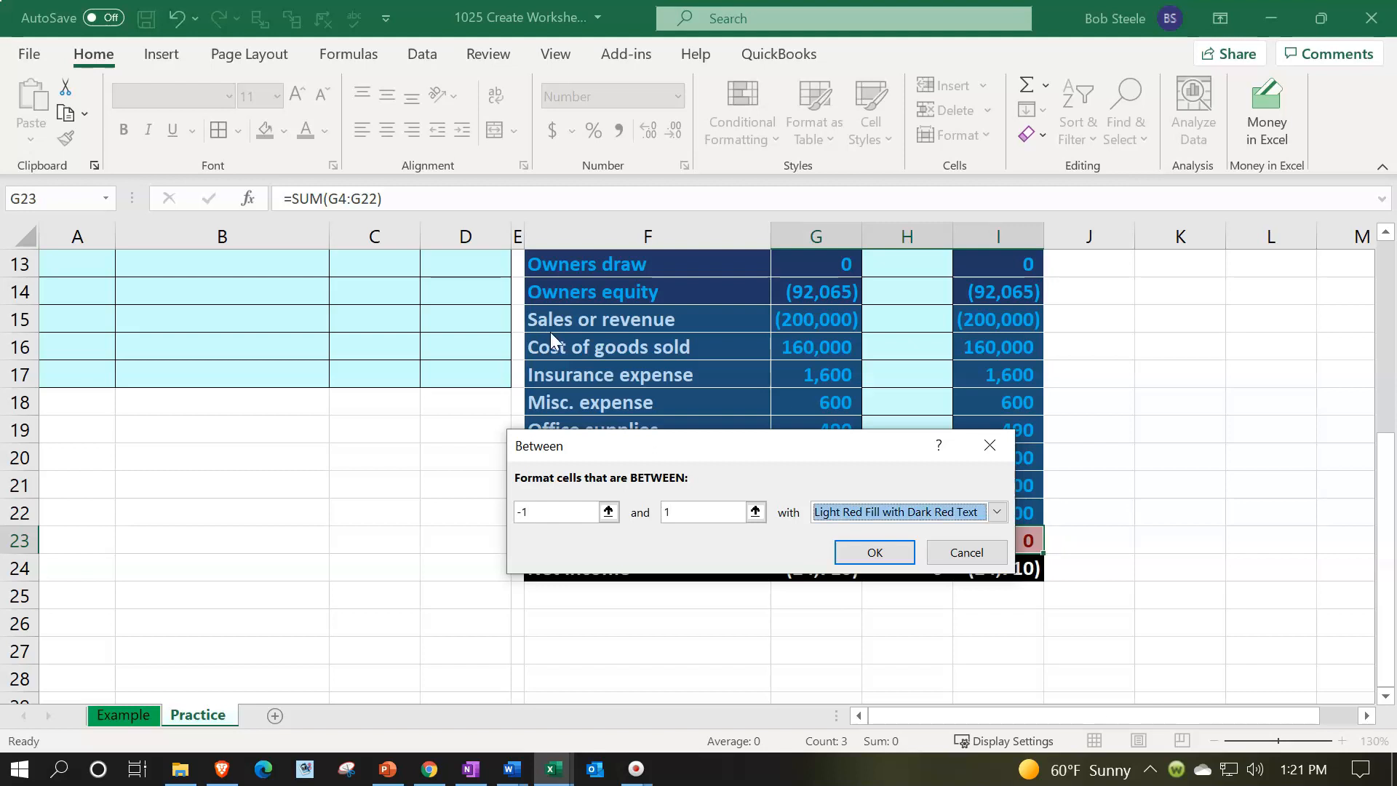
{"action": "left_click_drag", "start_coordinate": [900, 452], "coordinate": [884, 395]}
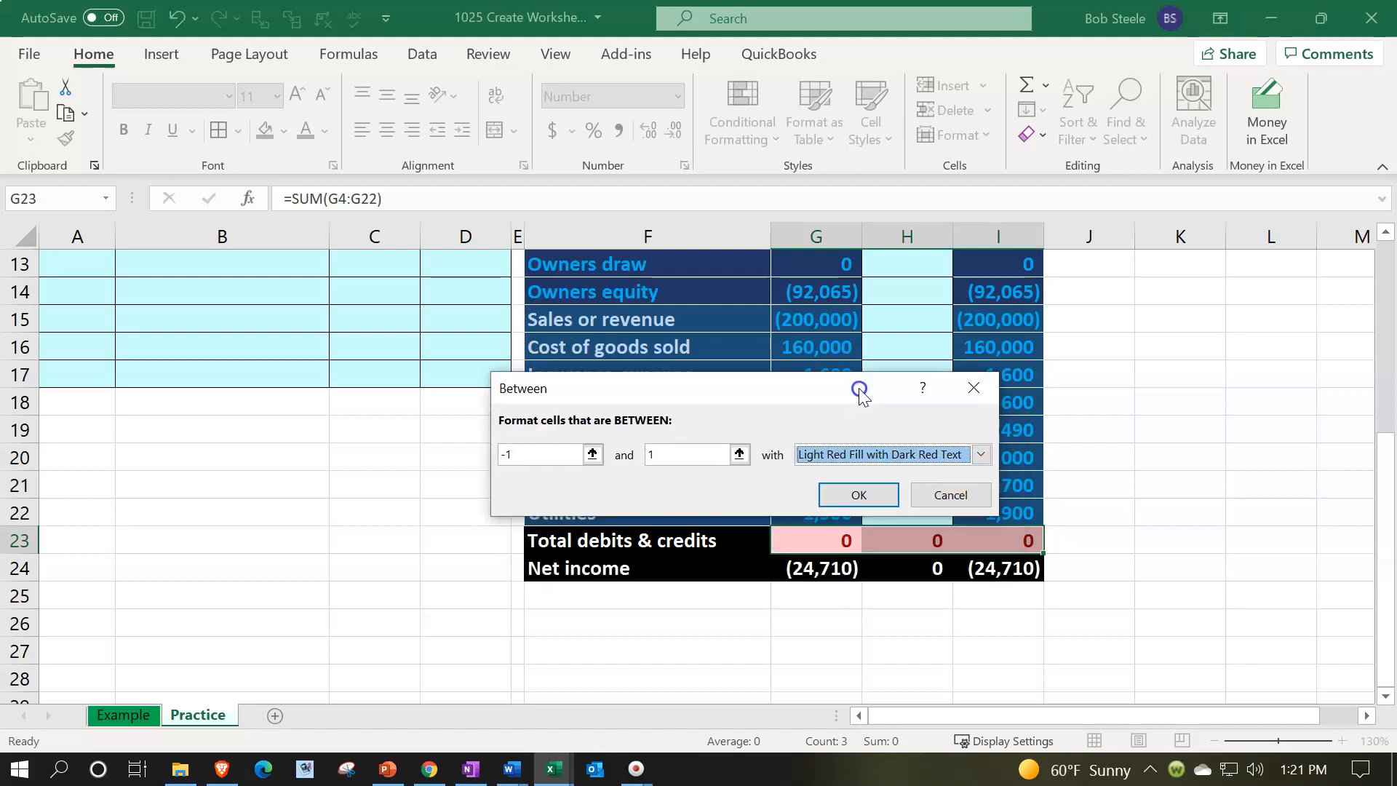
{"action": "left_click", "coordinate": [981, 455]}
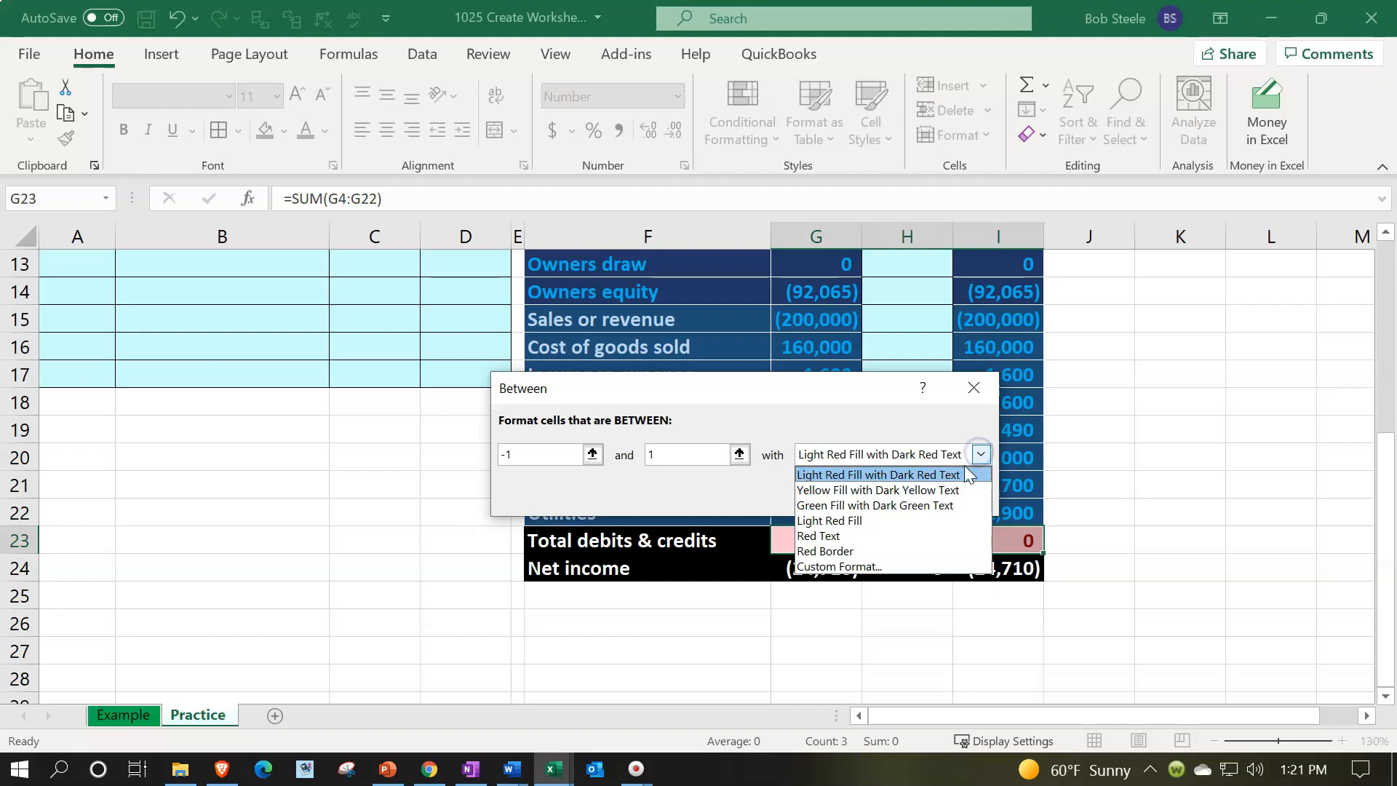
{"action": "left_click", "coordinate": [942, 505]}
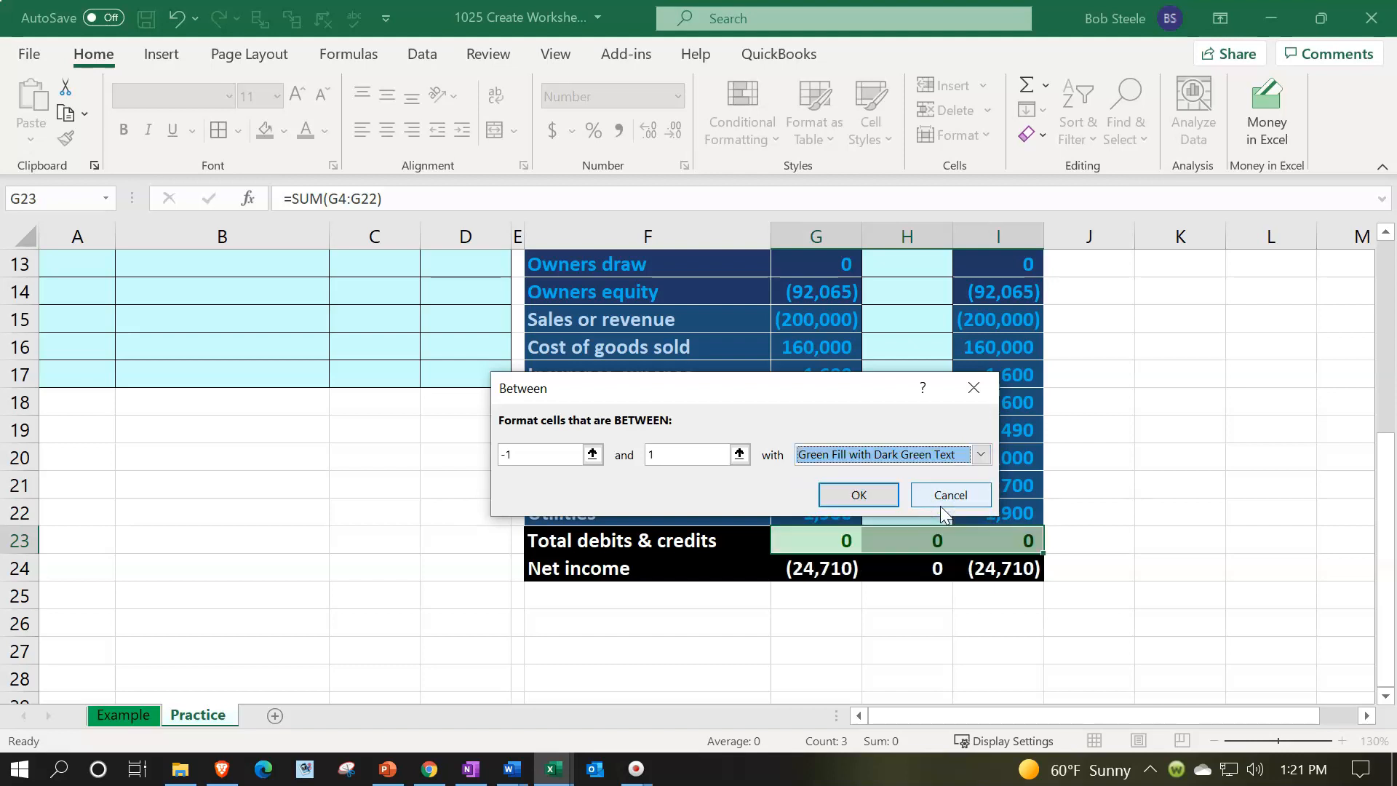
{"action": "left_click", "coordinate": [875, 502]}
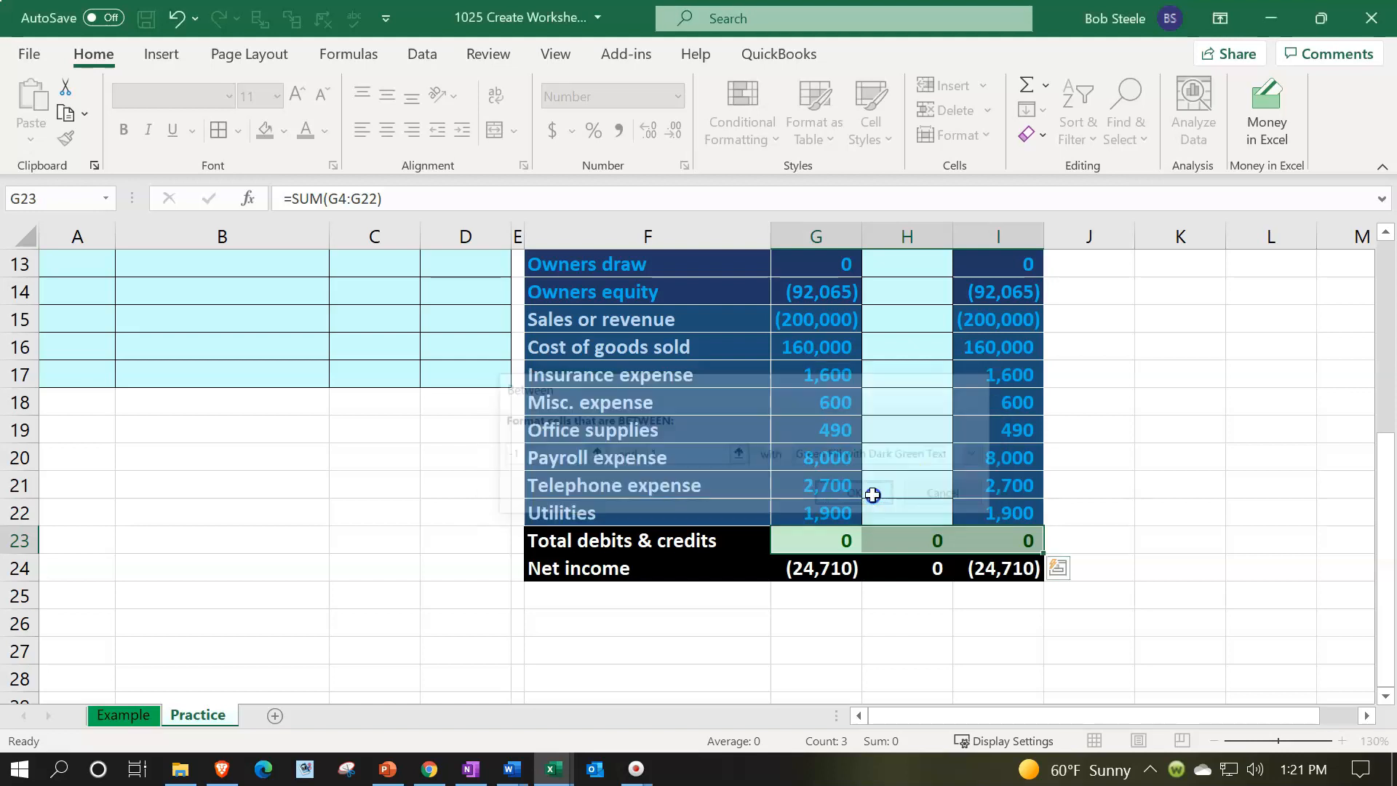
Test the rules by entering -2, 1 and 2 in G23, then undo all three entries
{"action": "left_click", "coordinate": [842, 640]}
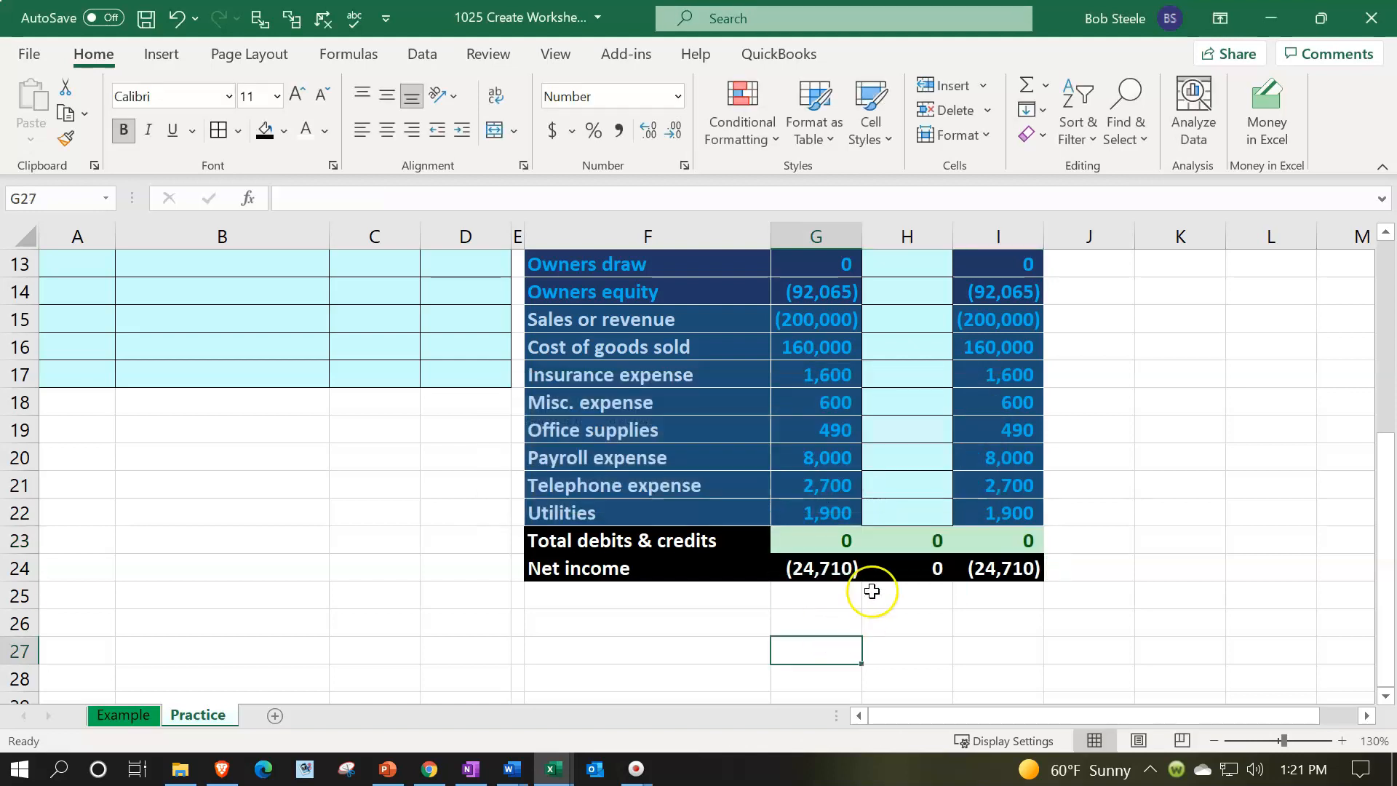
{"action": "left_click", "coordinate": [833, 538]}
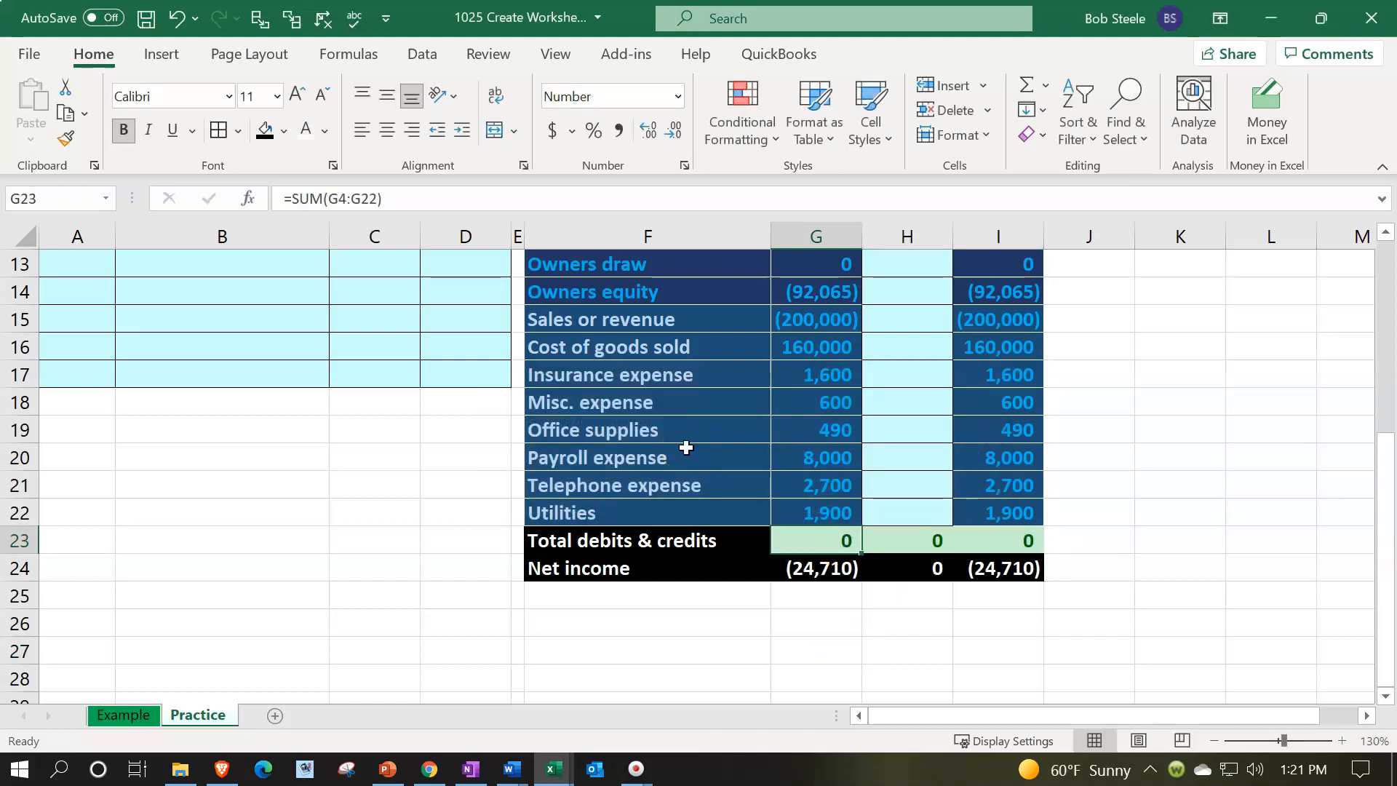
{"action": "type", "text": "-2"}
{"action": "key", "text": "Return"}
{"action": "key", "text": "Up"}
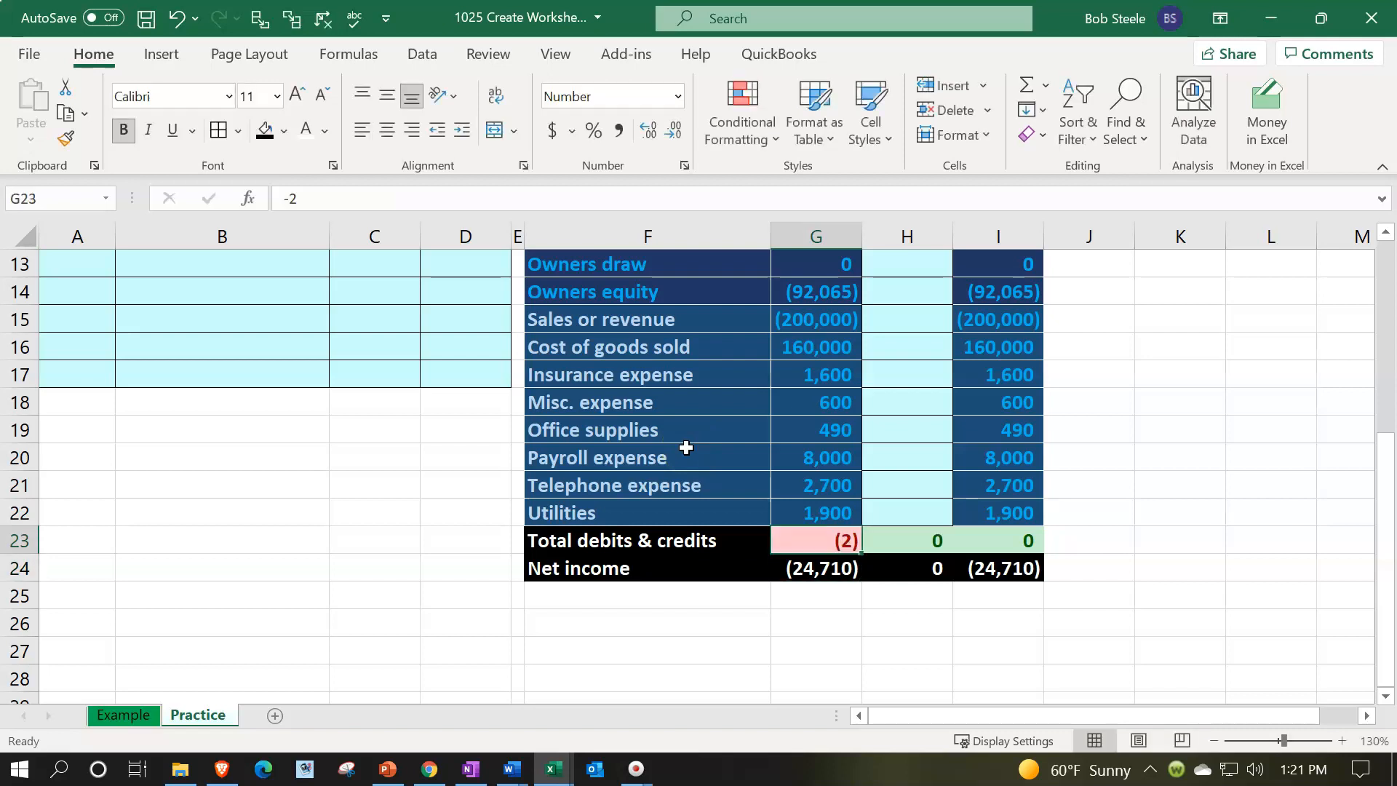
{"action": "type", "text": "1"}
{"action": "key", "text": "Return"}
{"action": "key", "text": "Up"}
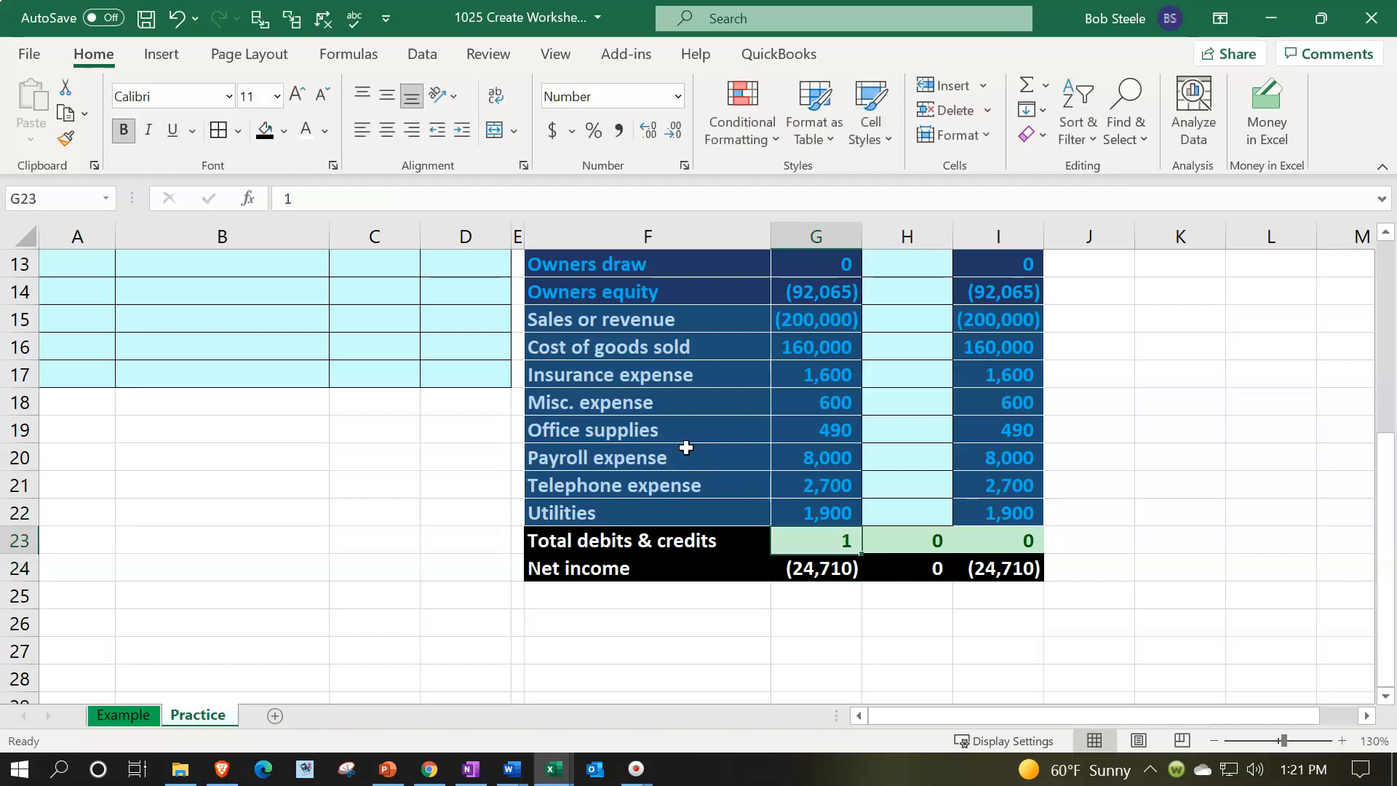
{"action": "type", "text": "2"}
{"action": "key", "text": "Return"}
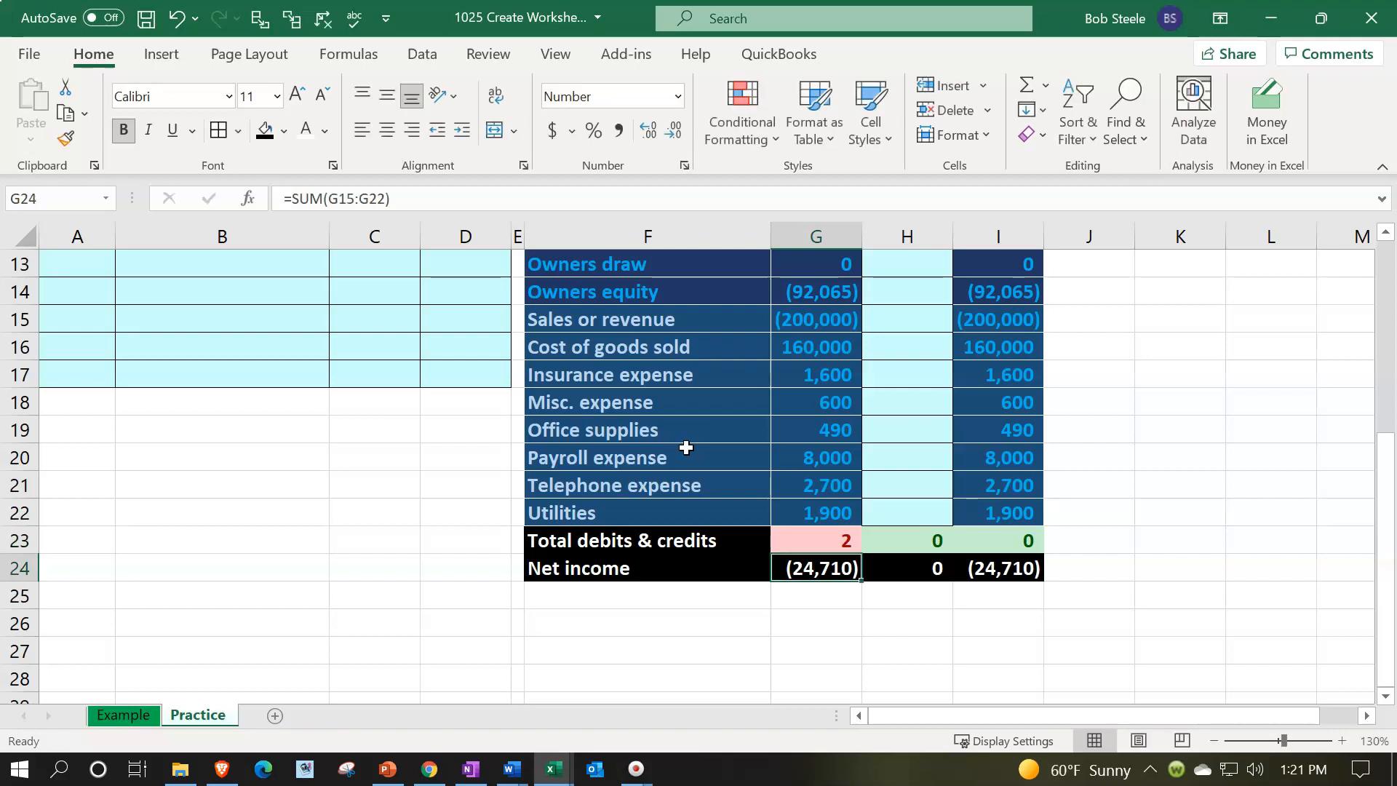
{"action": "left_click", "coordinate": [179, 20]}
{"action": "left_click", "coordinate": [180, 20]}
{"action": "left_click", "coordinate": [180, 20]}
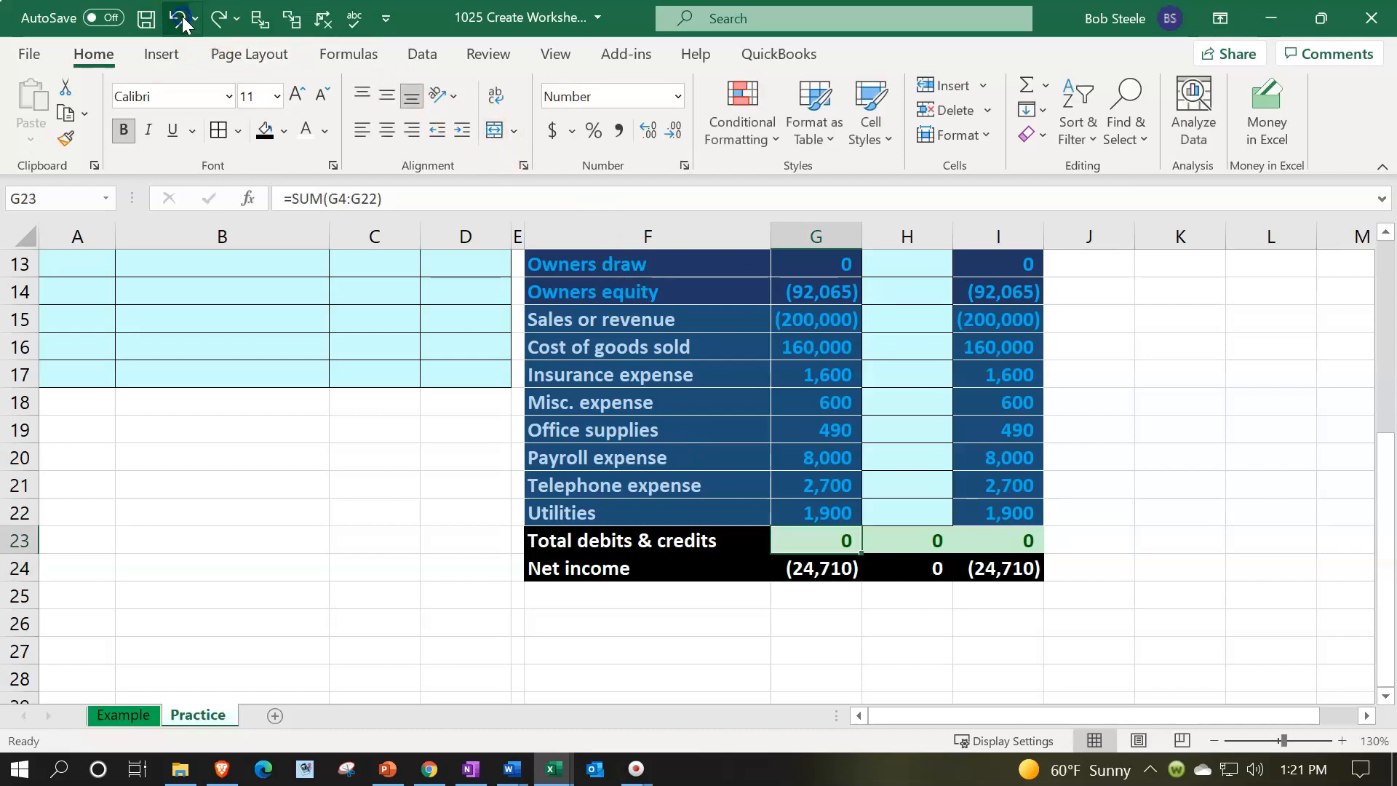
Run a spell check of the Practice sheet, continuing from the beginning of the sheet
{"action": "double_click", "coordinate": [863, 531]}
{"action": "key", "text": "Return"}
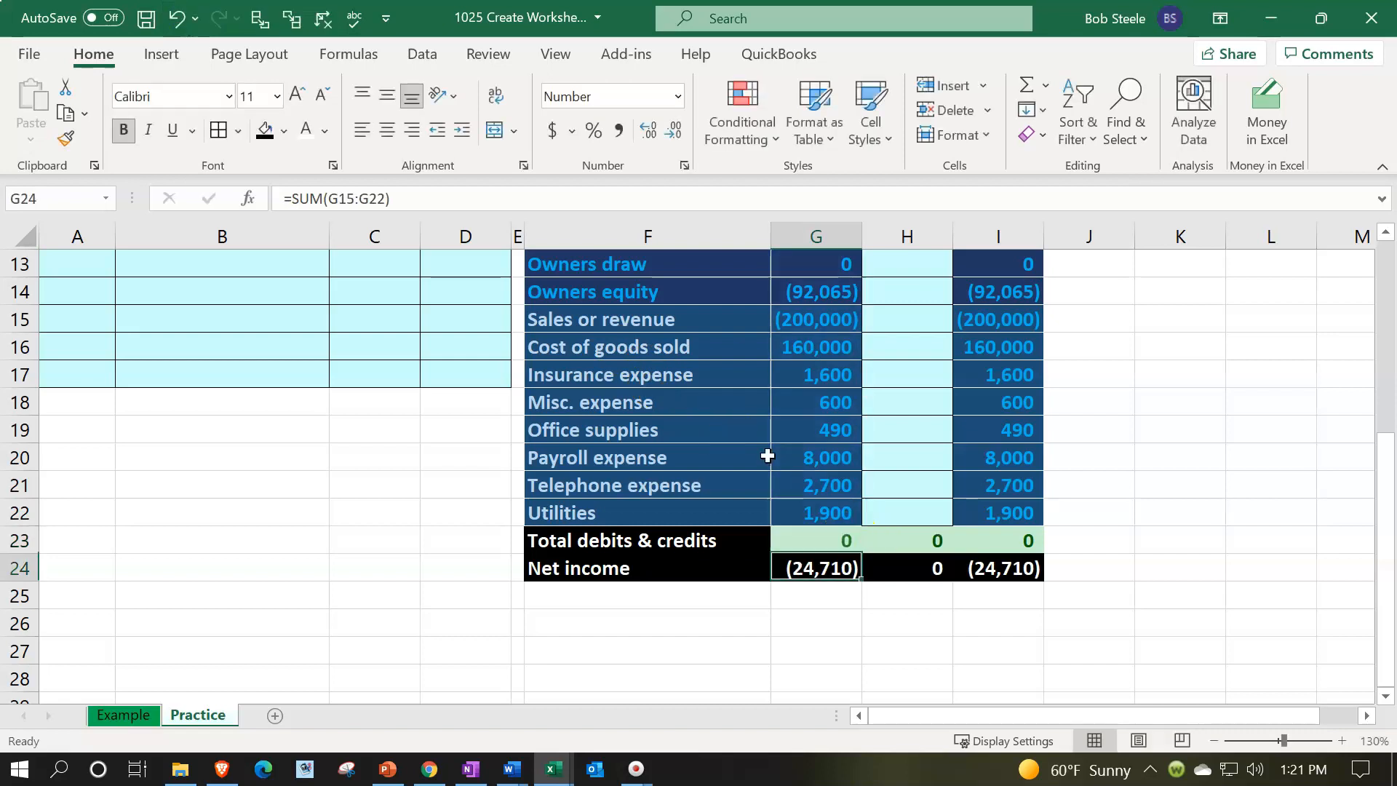
{"action": "scroll", "coordinate": [793, 543], "scroll_direction": "up", "scroll_amount": 2}
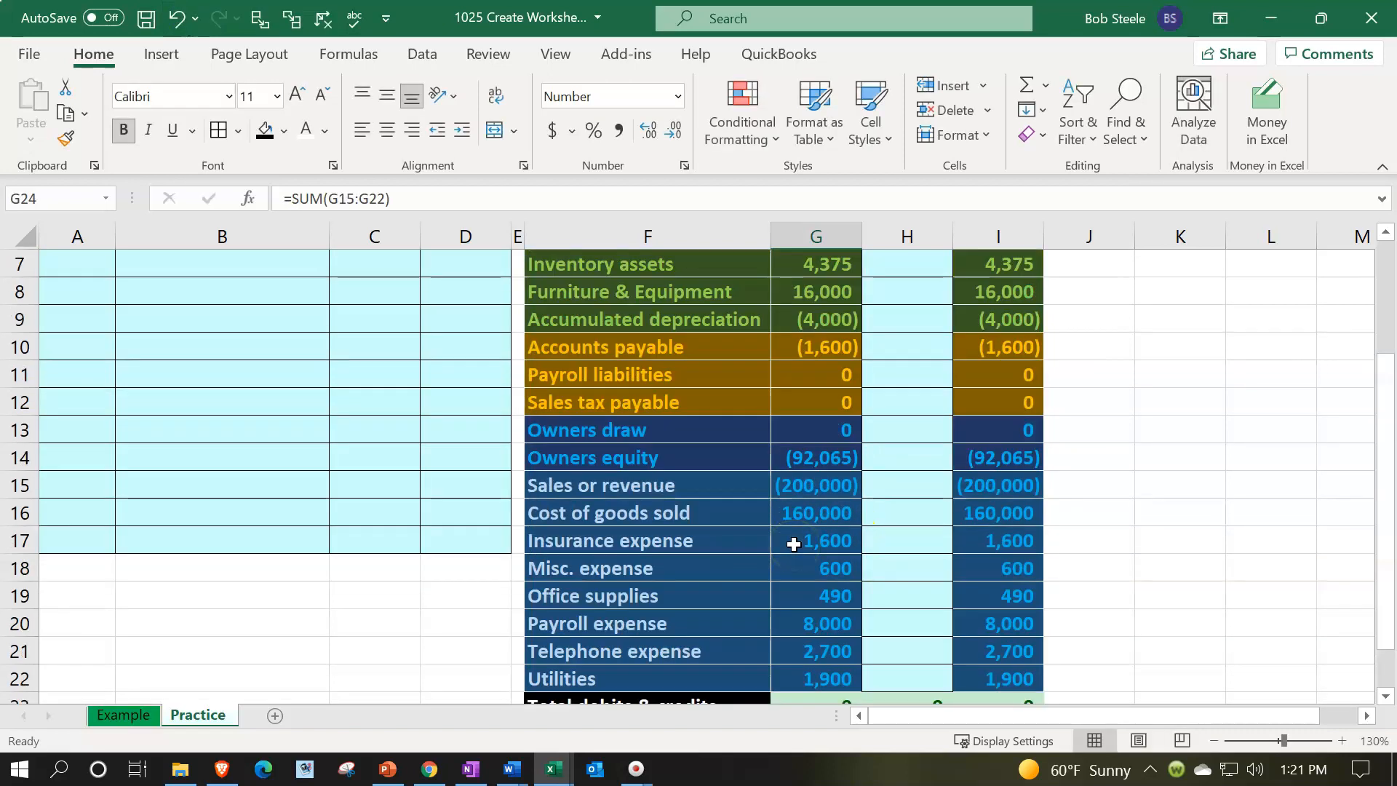
{"action": "scroll", "coordinate": [793, 545], "scroll_direction": "up", "scroll_amount": 2}
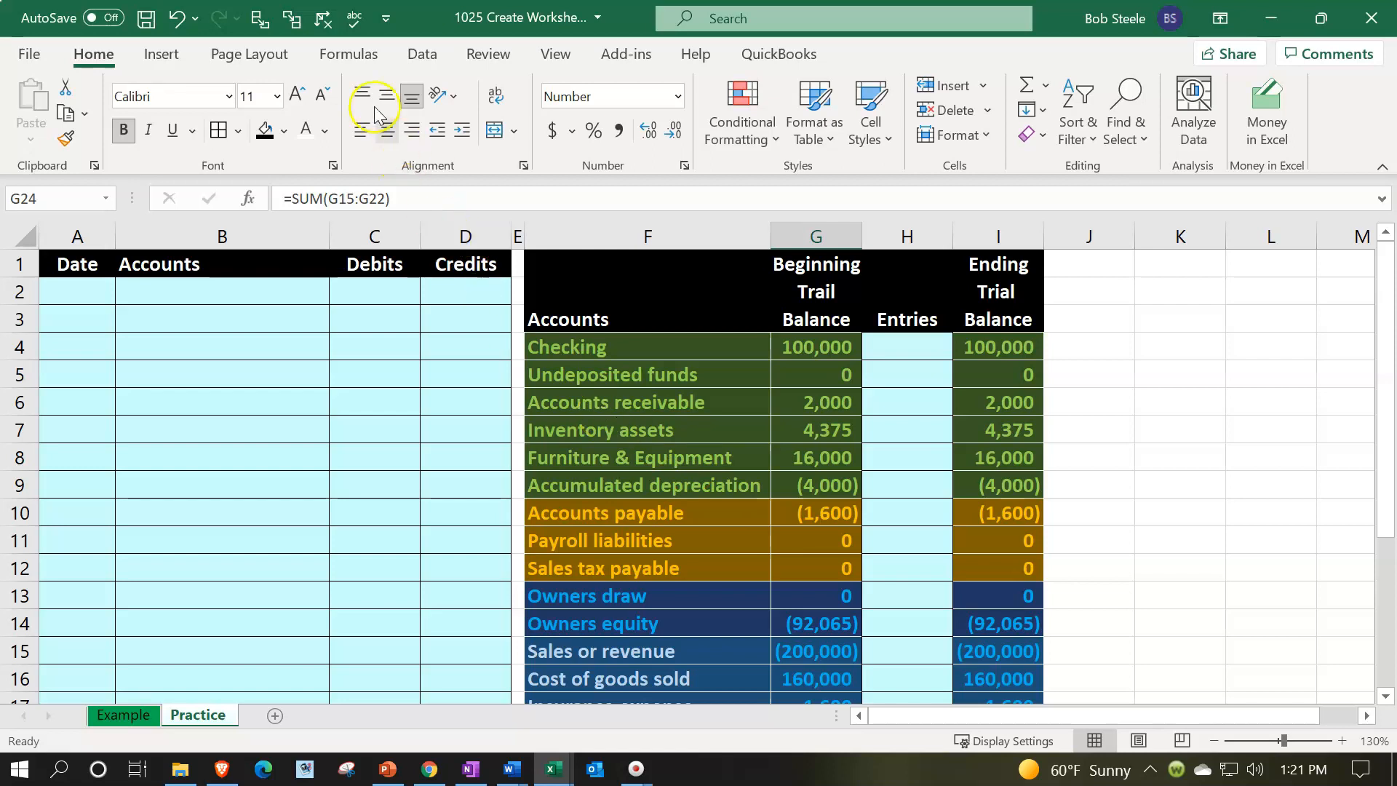
{"action": "left_click", "coordinate": [347, 31]}
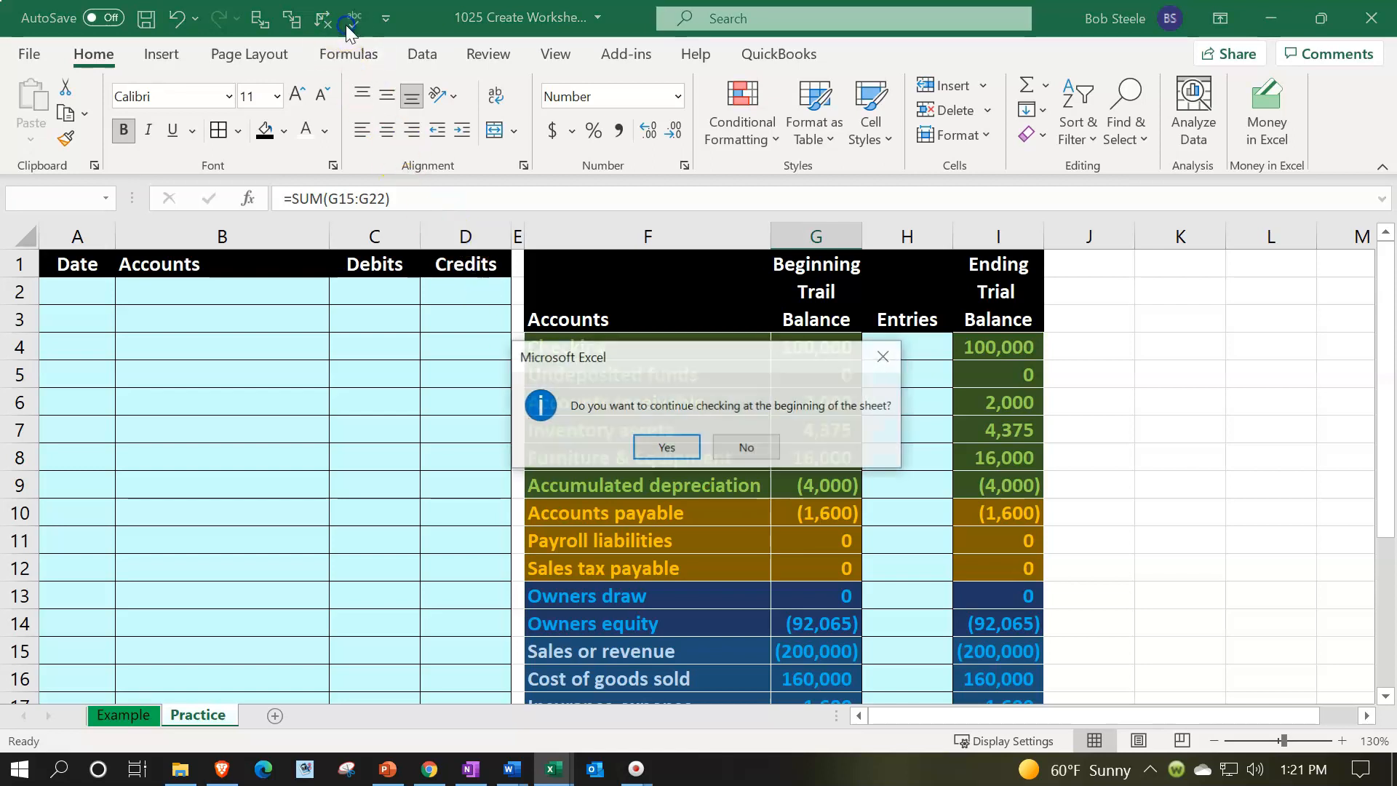
{"action": "left_click", "coordinate": [648, 445]}
{"action": "left_click", "coordinate": [700, 447]}
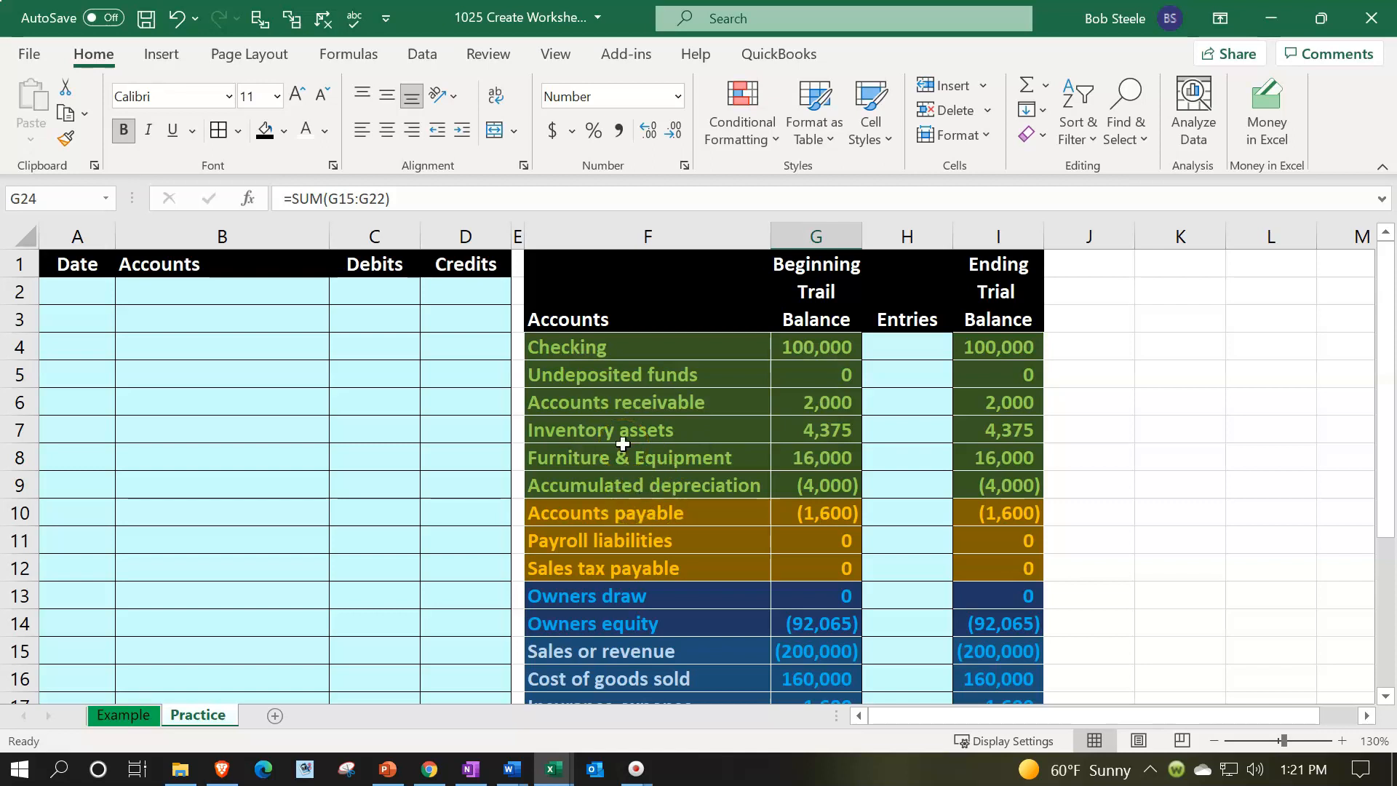
Switch to the Example sheet and examine the check formula in K1 and the general ledger layout
{"action": "left_click", "coordinate": [120, 714]}
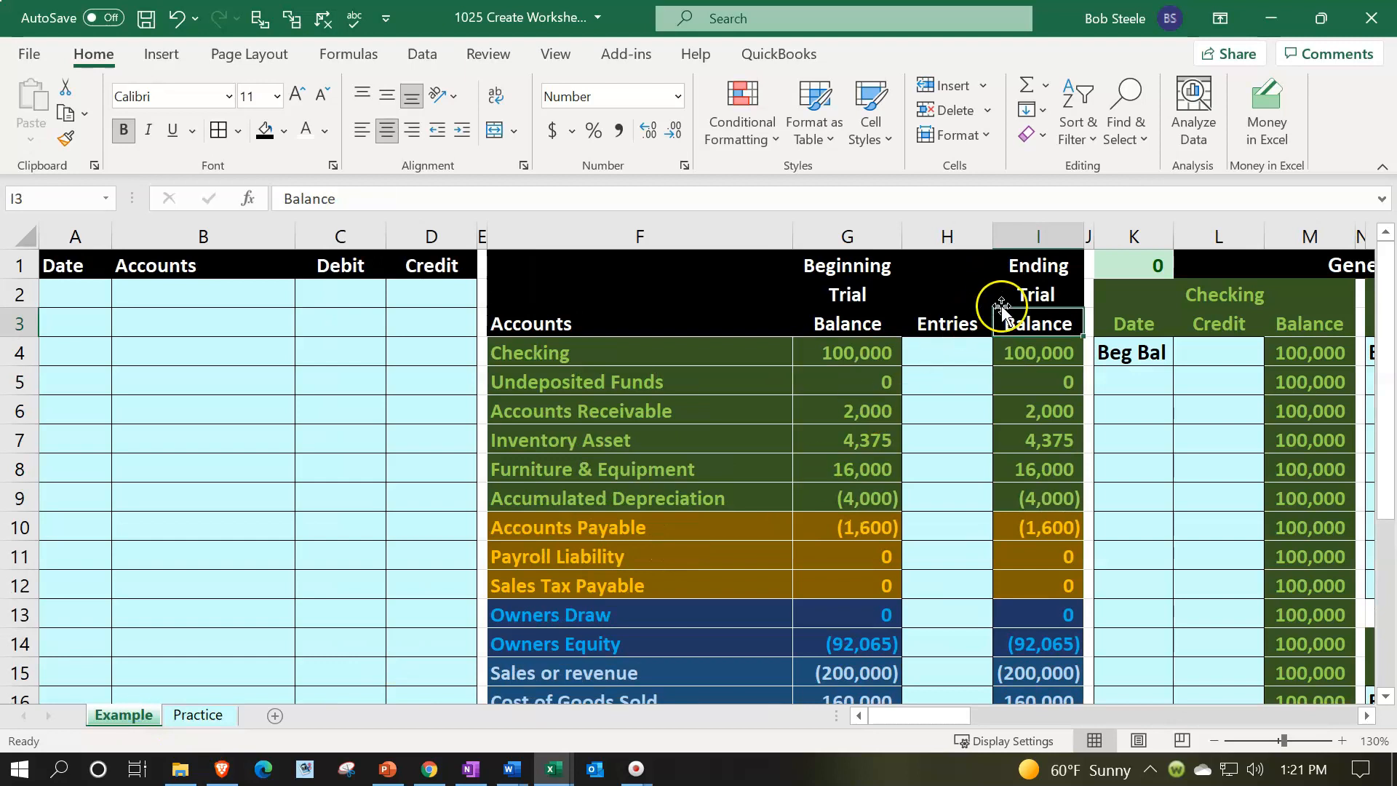
{"action": "left_click", "coordinate": [1069, 288]}
{"action": "key", "text": "Right"}
{"action": "key", "text": "Right"}
{"action": "key", "text": "Right"}
{"action": "key", "text": "Right"}
{"action": "key", "text": "Right"}
{"action": "key", "text": "Right"}
{"action": "key", "text": "Right"}
{"action": "key", "text": "Right"}
{"action": "key", "text": "Right"}
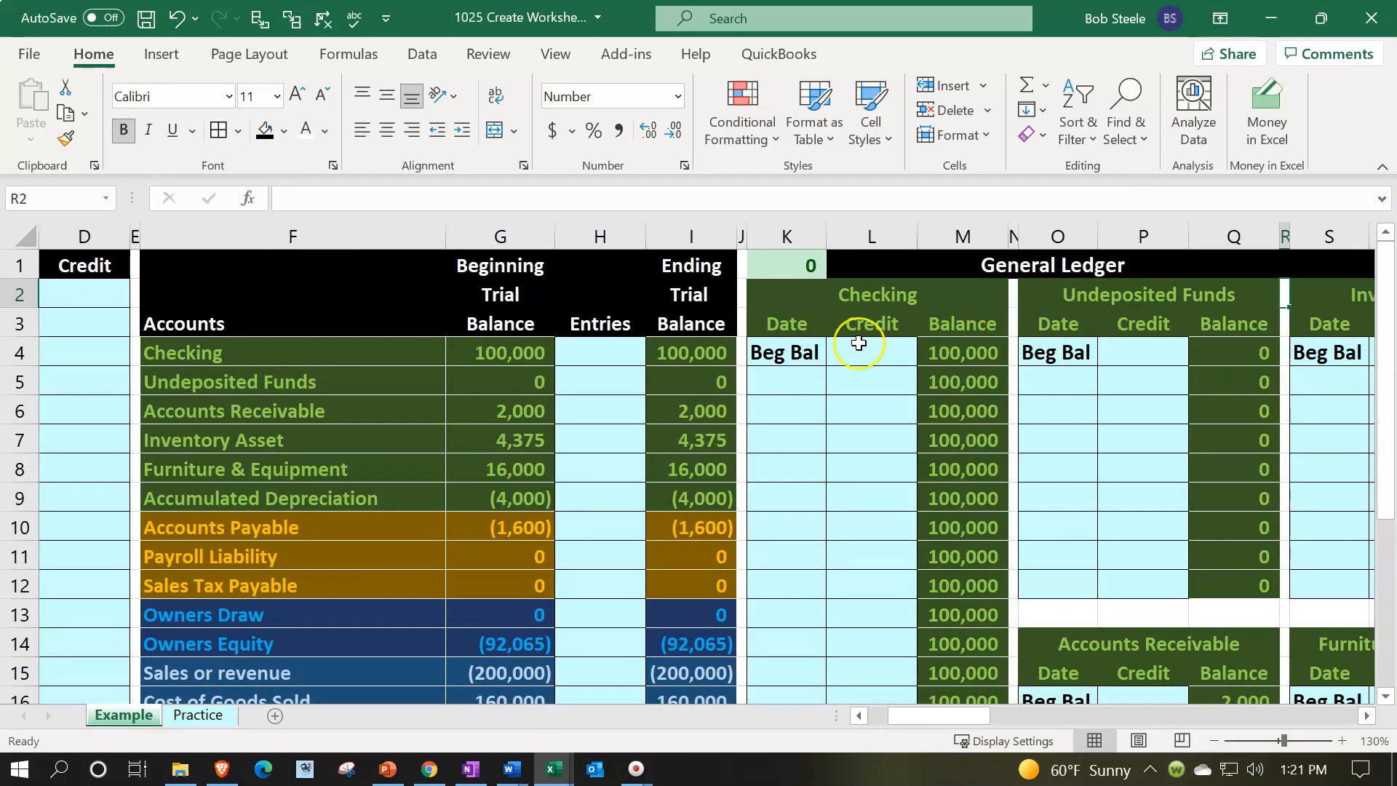
{"action": "left_click", "coordinate": [427, 349]}
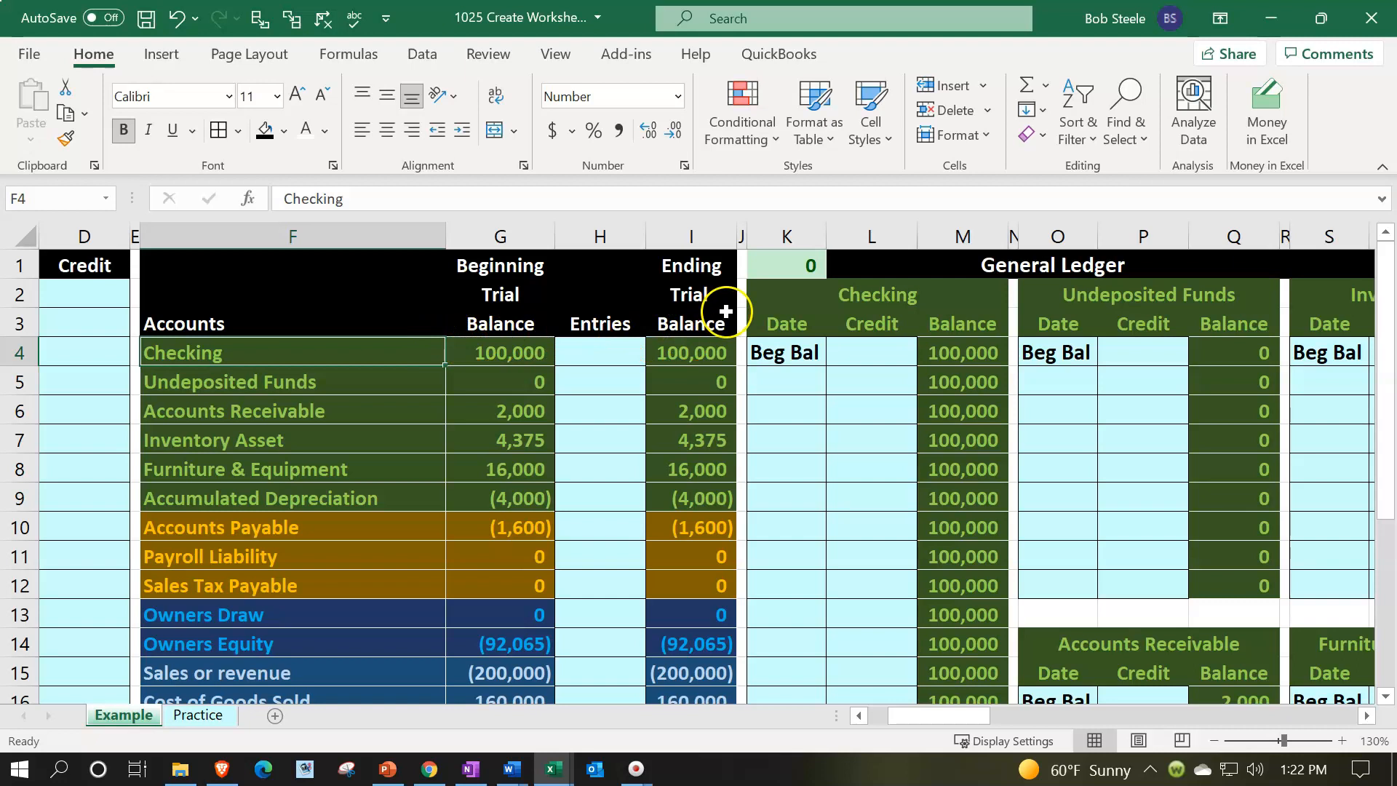
{"action": "double_click", "coordinate": [781, 266]}
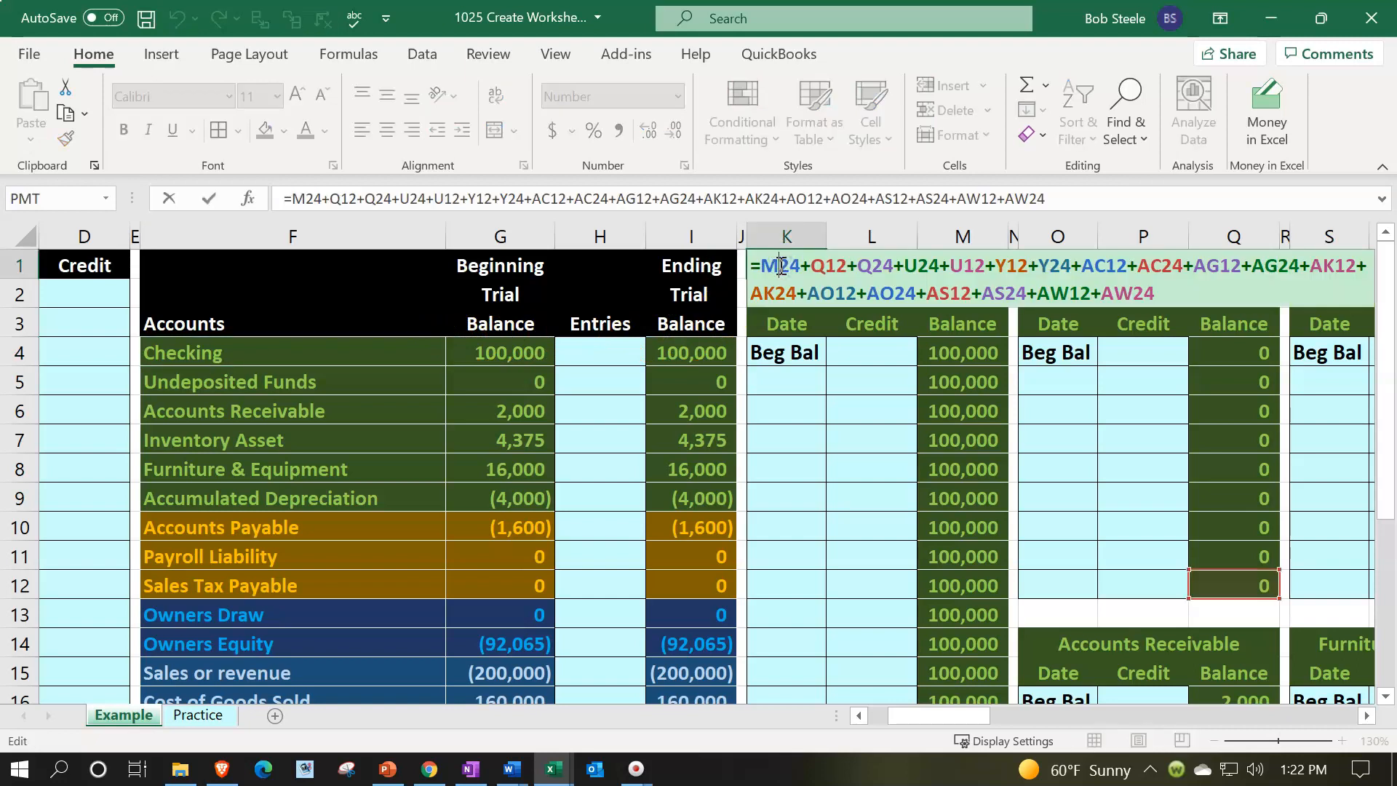
{"action": "key", "text": "Return"}
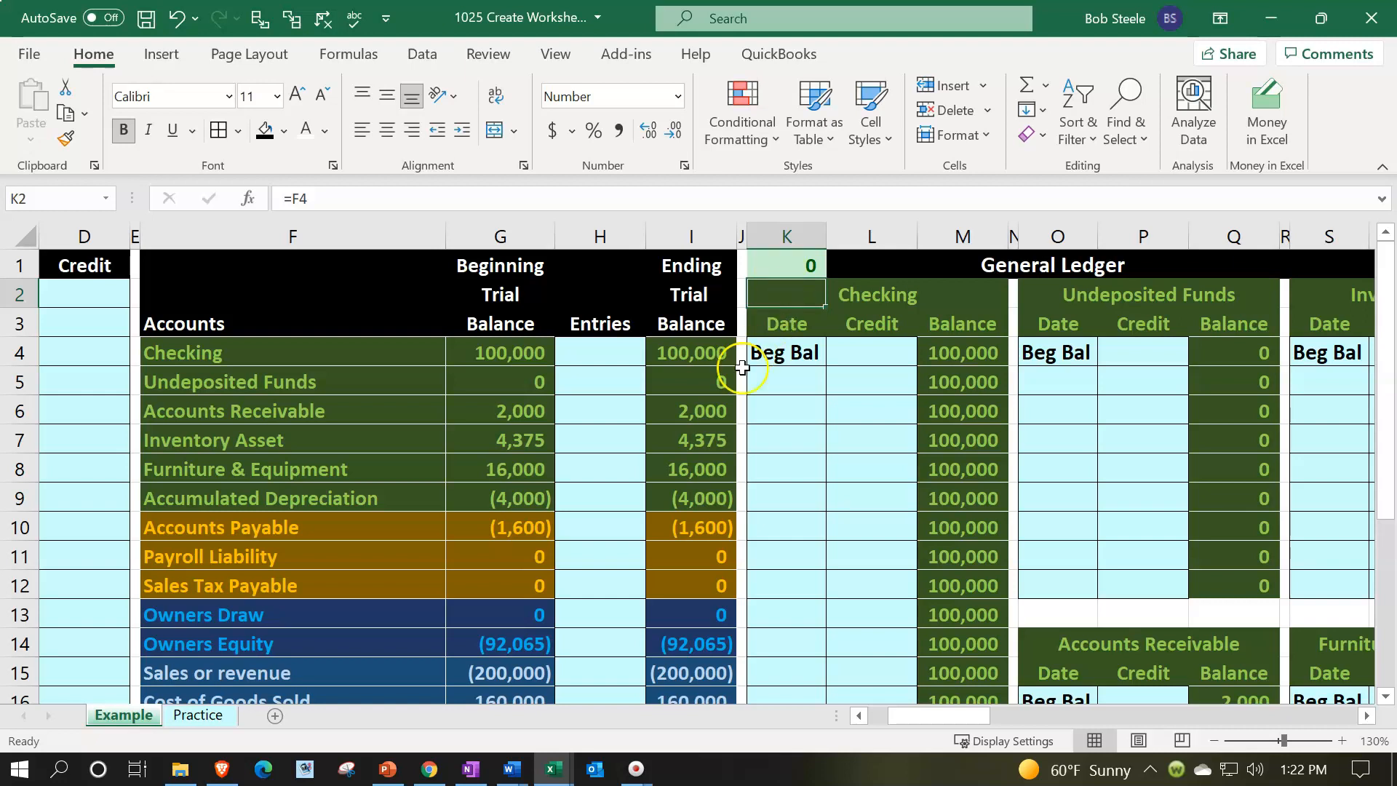
{"action": "left_click", "coordinate": [600, 451]}
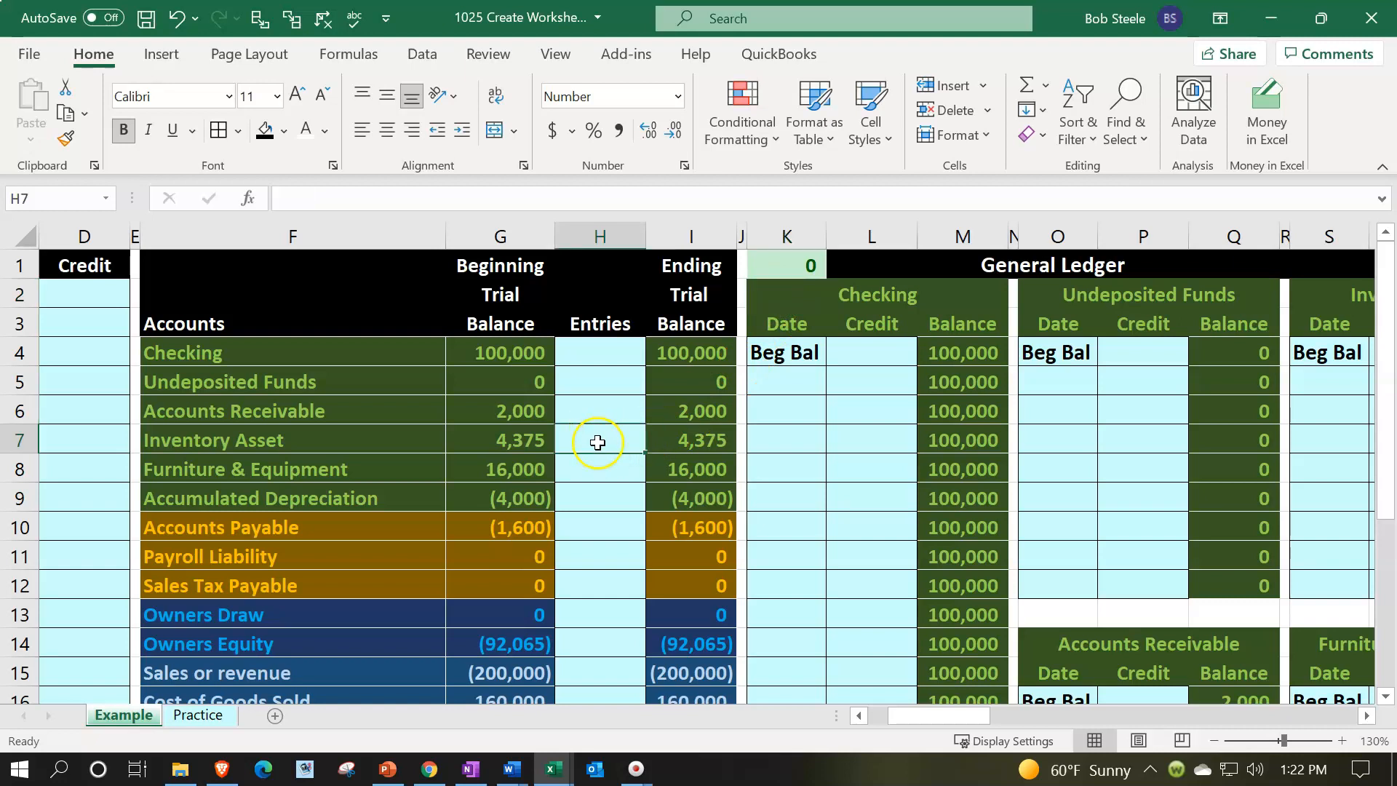
{"action": "left_click_drag", "start_coordinate": [596, 441], "coordinate": [596, 484]}
{"action": "left_click_drag", "start_coordinate": [809, 409], "coordinate": [807, 458]}
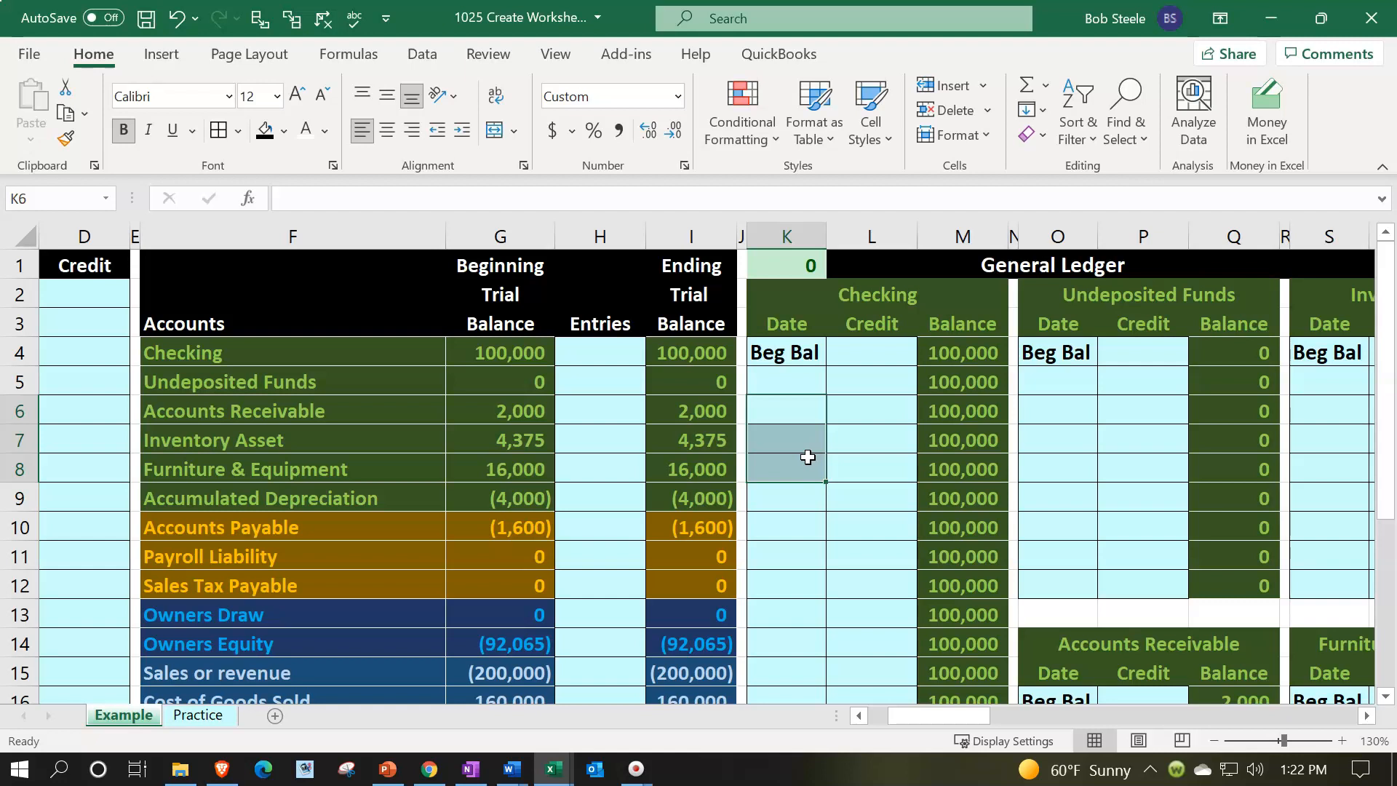
{"action": "key", "text": "Left"}
{"action": "key", "text": "Left"}
{"action": "key", "text": "Left"}
{"action": "key", "text": "Left"}
{"action": "key", "text": "Left"}
{"action": "key", "text": "Left"}
{"action": "key", "text": "Left"}
{"action": "key", "text": "Left"}
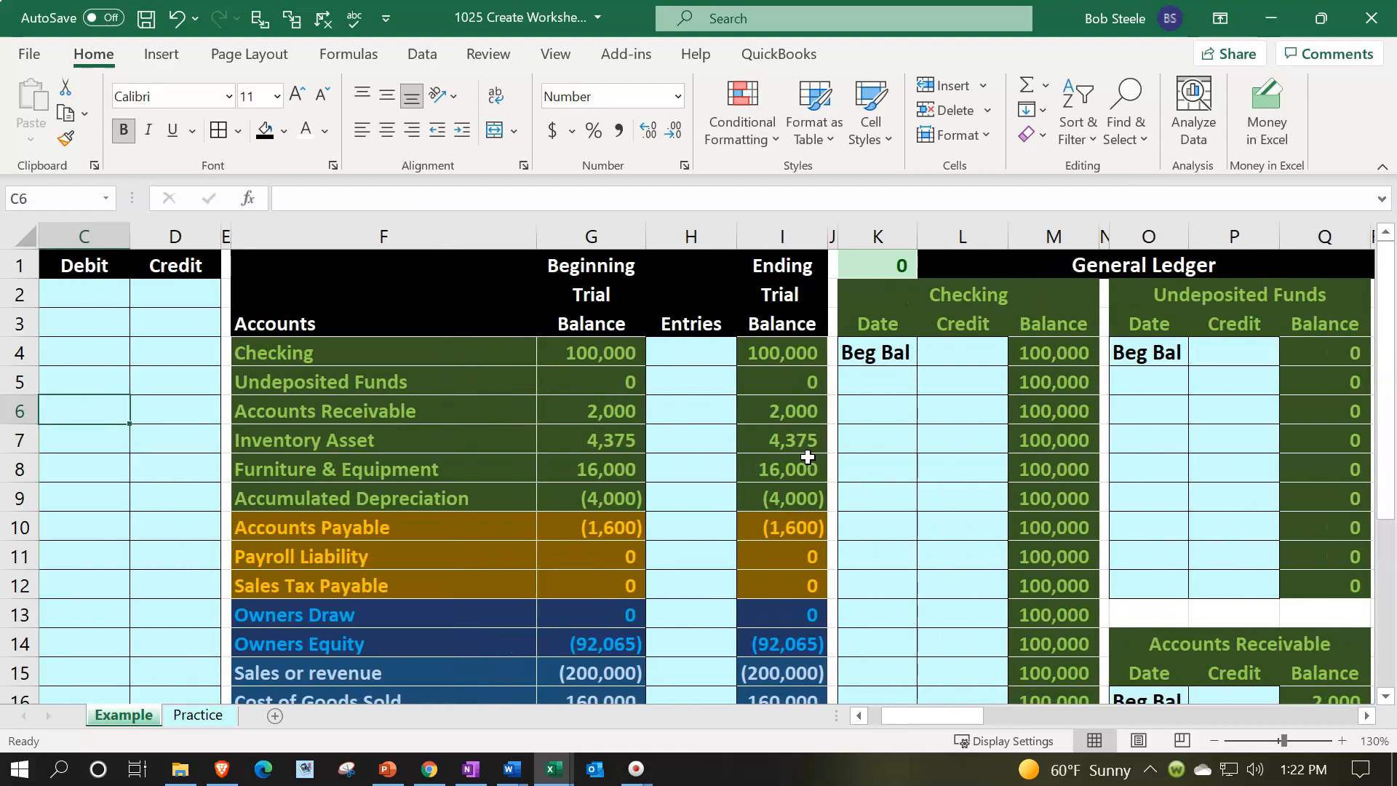
{"action": "key", "text": "Left"}
{"action": "key", "text": "Left"}
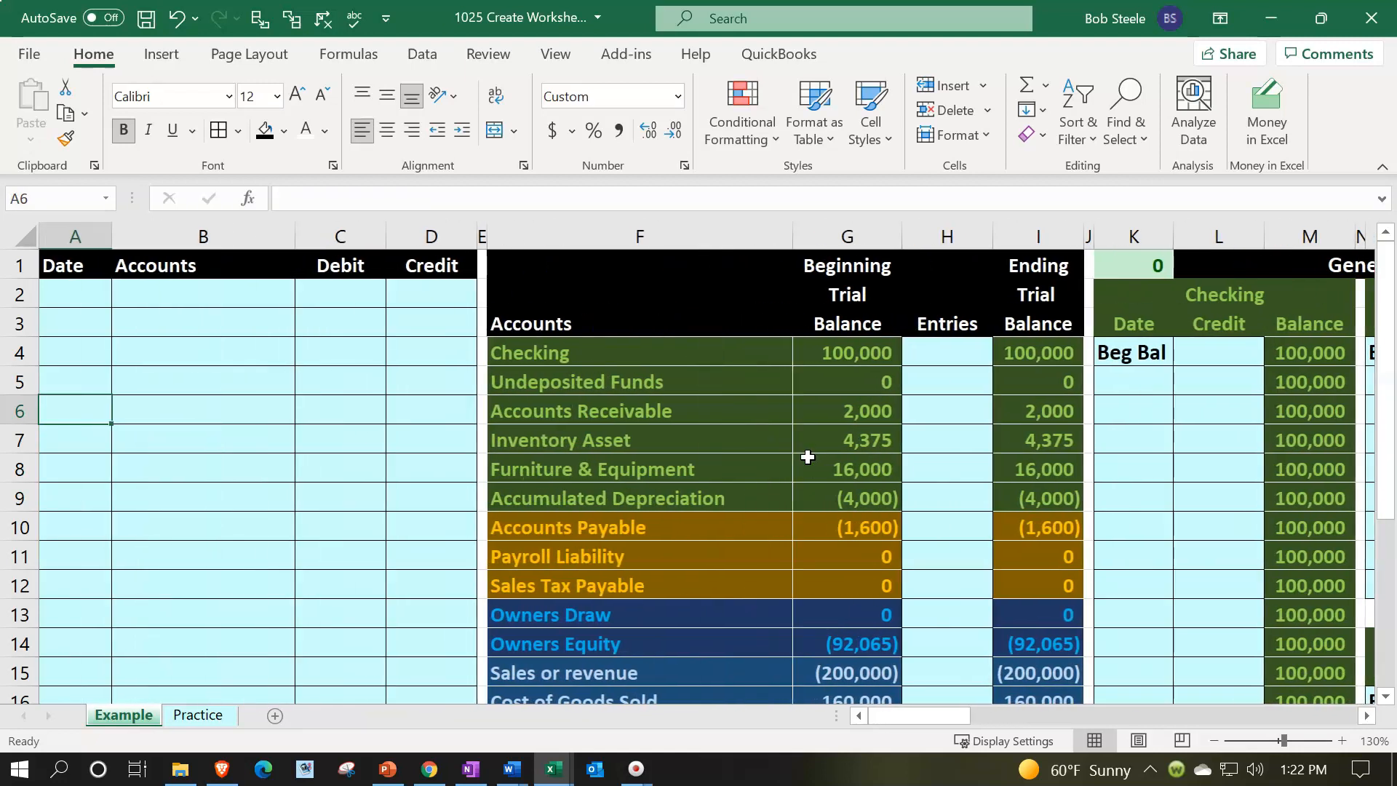